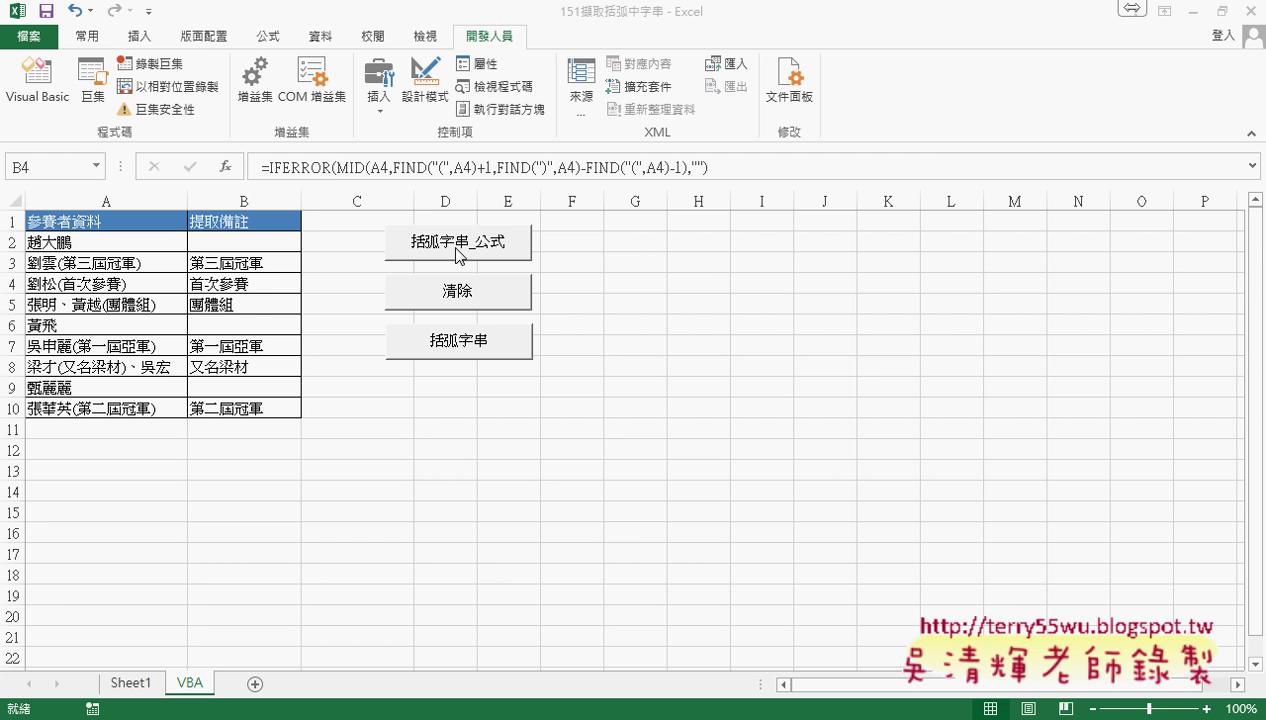
Clear column B, refill it with the 括弧字串_公式 formulas, and inspect B2 and Sheet1's helper columns
{"action": "left_click", "coordinate": [455, 290]}
{"action": "left_click", "coordinate": [476, 309]}
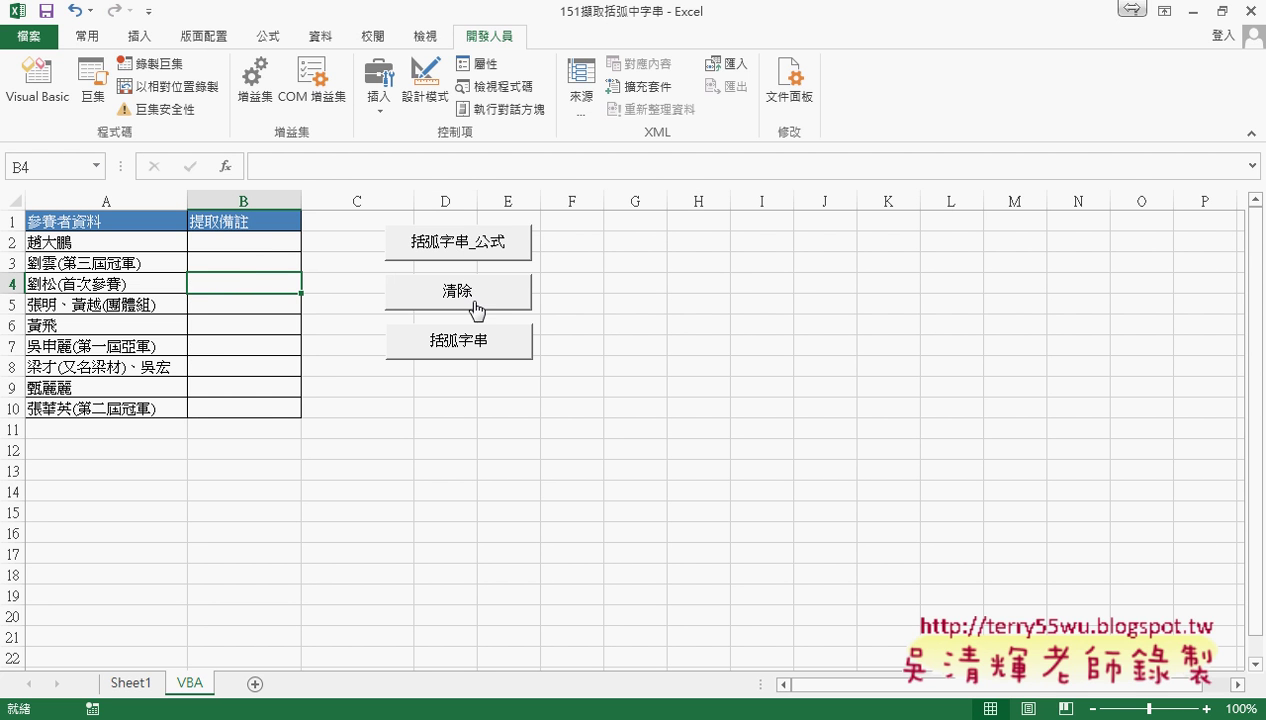
{"action": "left_click", "coordinate": [472, 255]}
{"action": "left_click", "coordinate": [245, 240]}
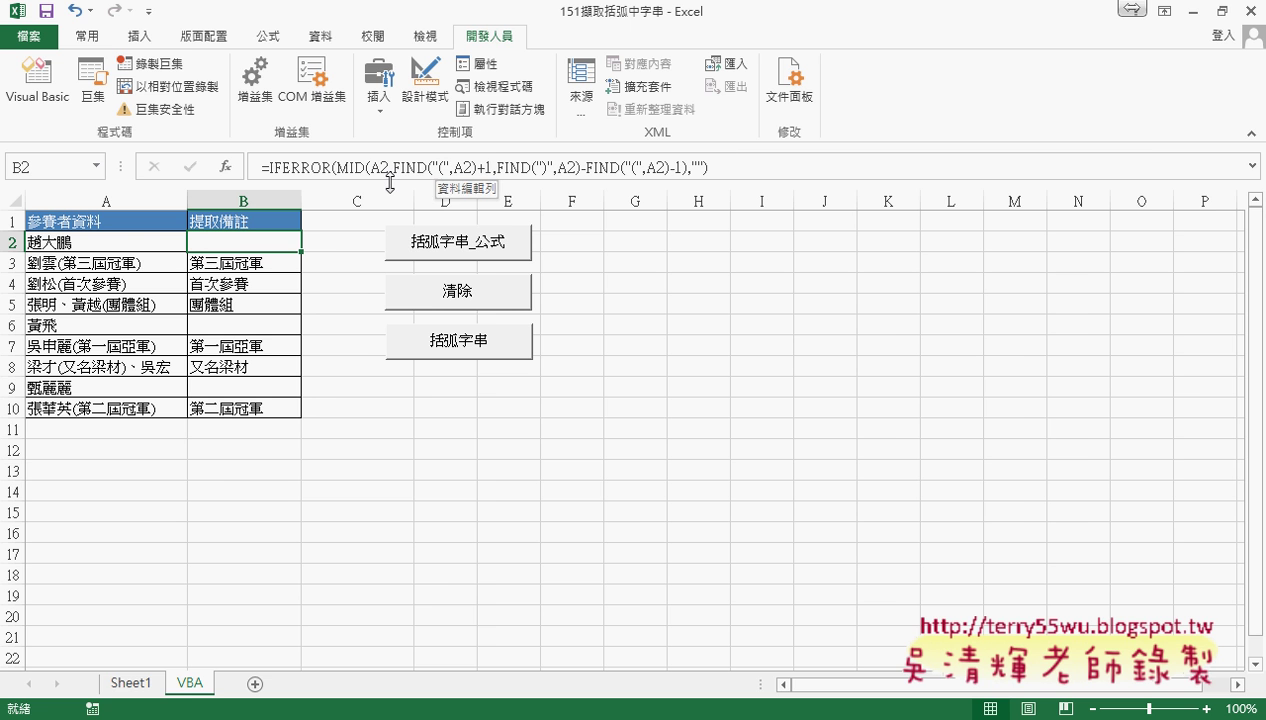
{"action": "left_click", "coordinate": [136, 684]}
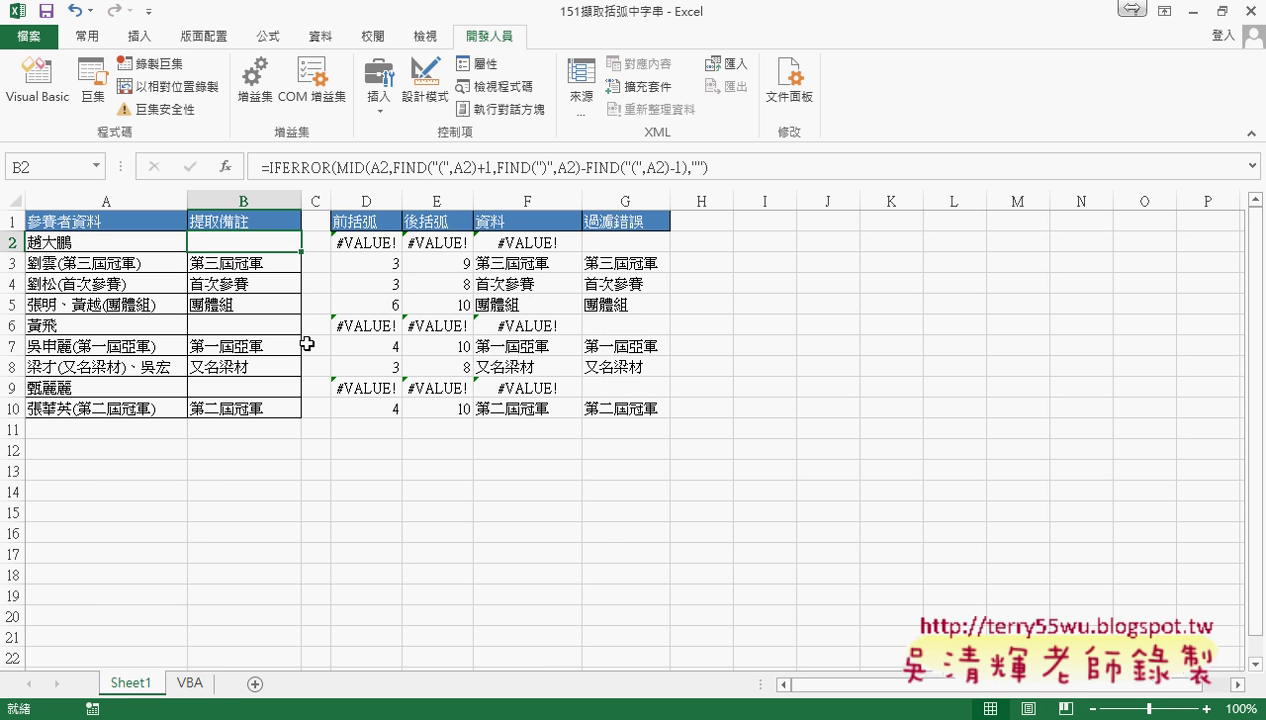
{"action": "left_click", "coordinate": [205, 684]}
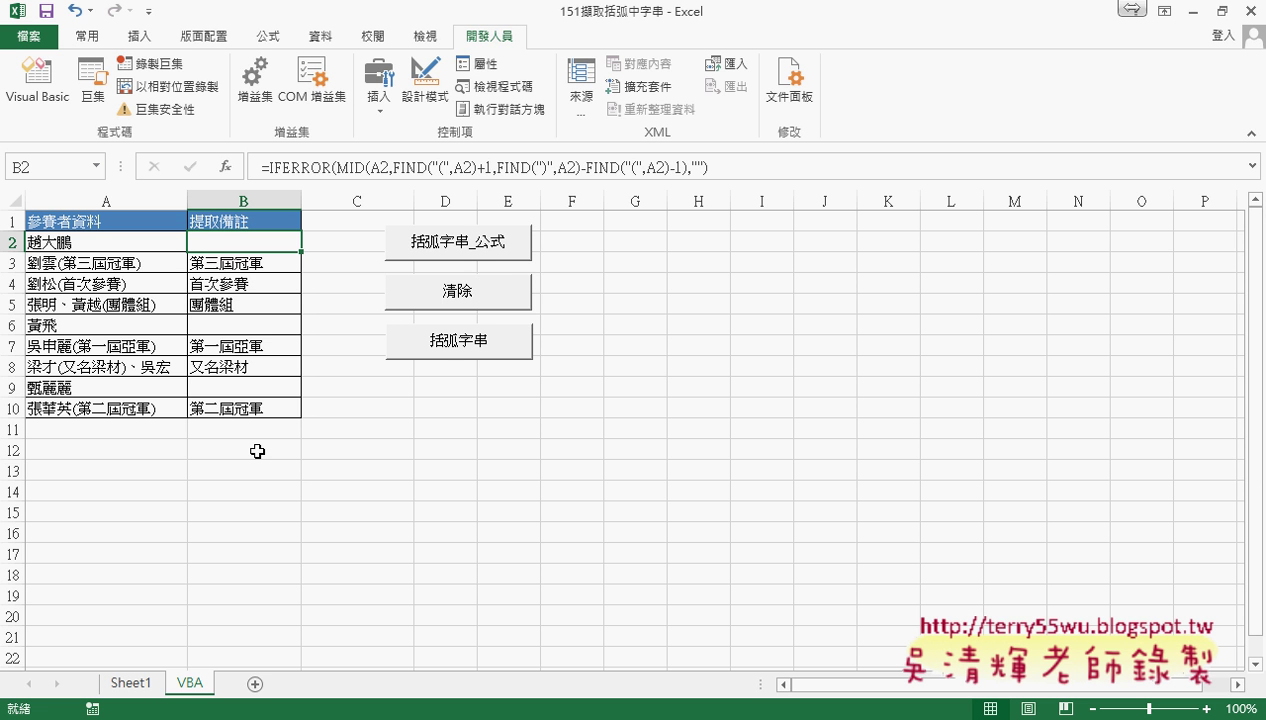
Clear column B, refill it with the IFERROR(MID(...)) formulas, then clear it again
{"action": "left_click", "coordinate": [432, 297]}
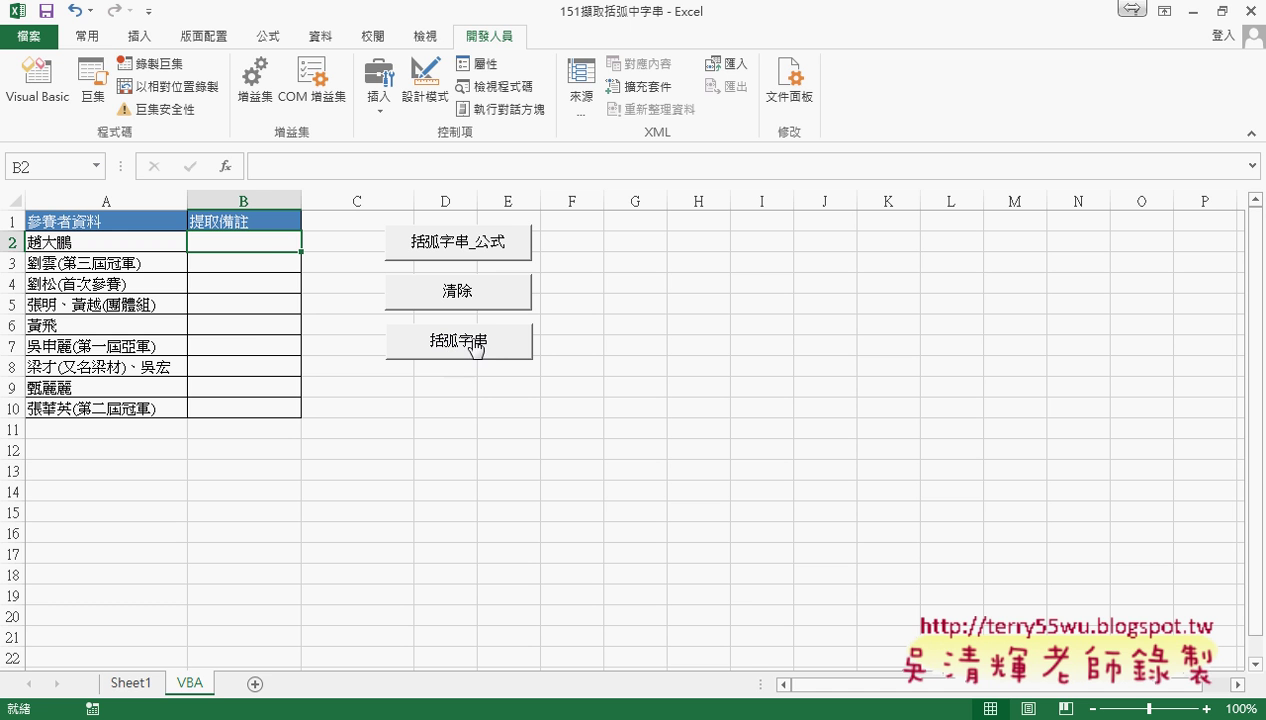
{"action": "left_click", "coordinate": [478, 255]}
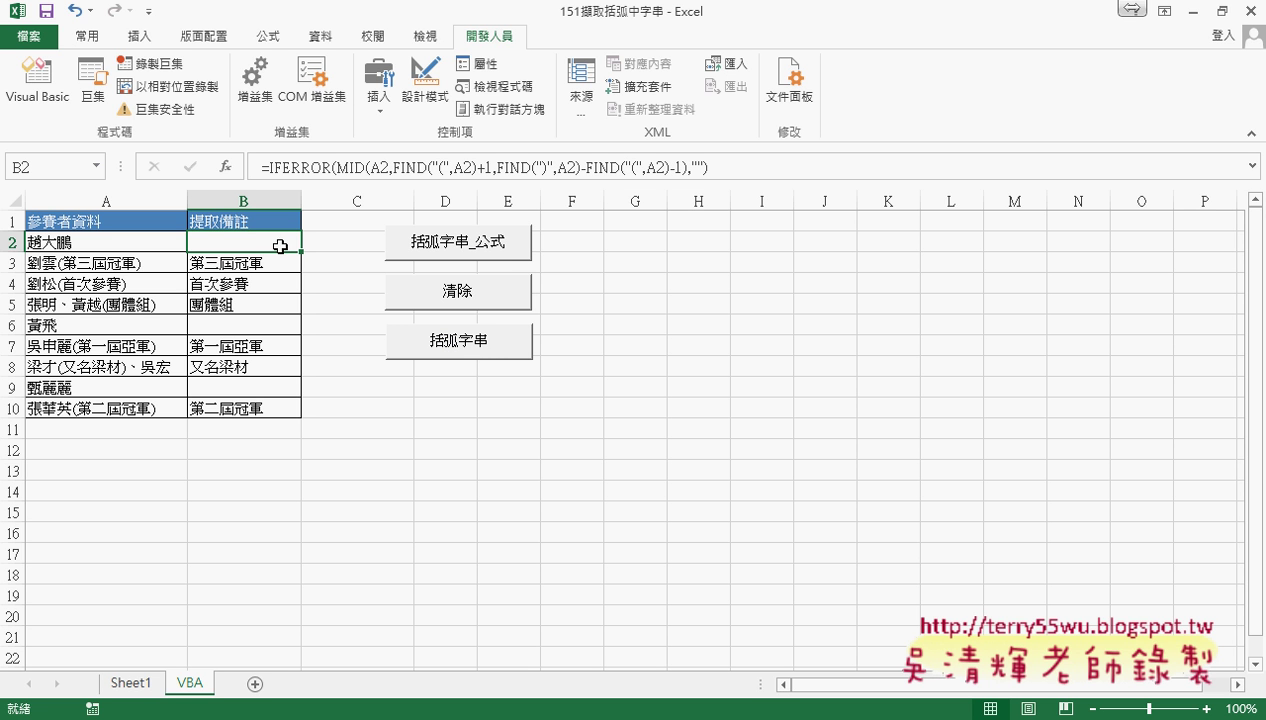
{"action": "left_click", "coordinate": [465, 294]}
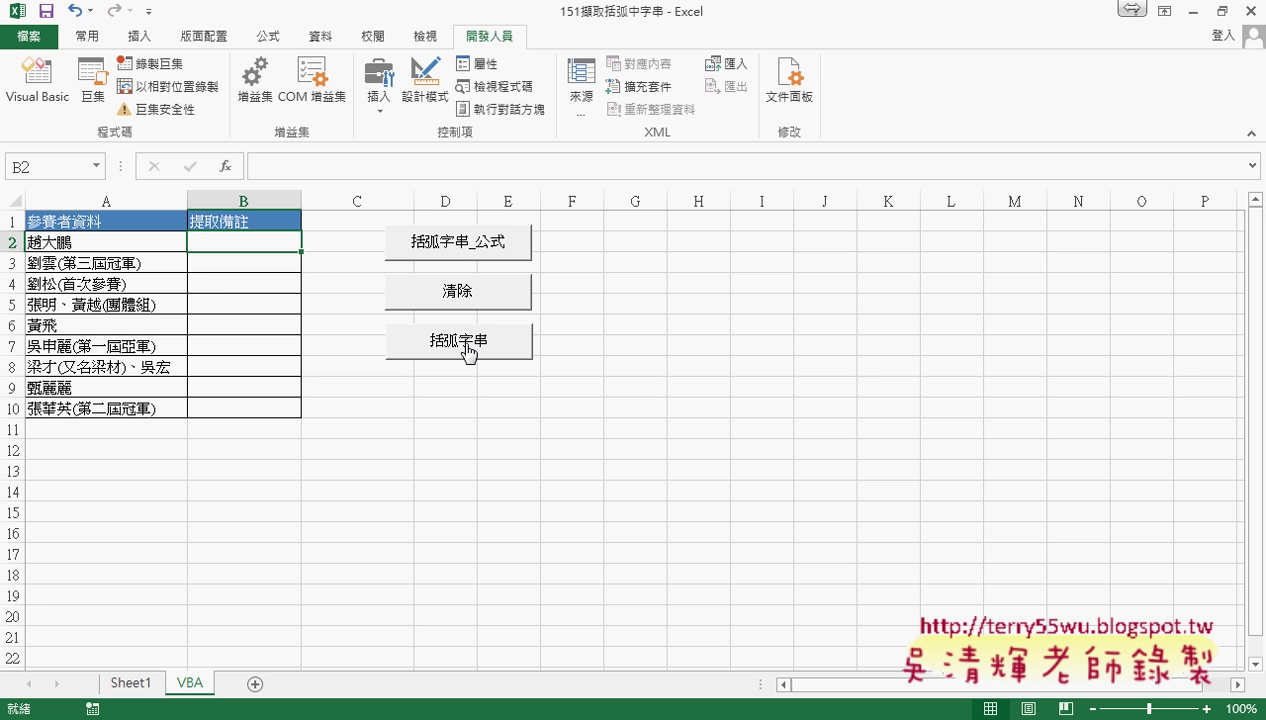
Run the 括弧字串 macro and verify B3 holds plain text while B2 stays empty
{"action": "left_click", "coordinate": [453, 354]}
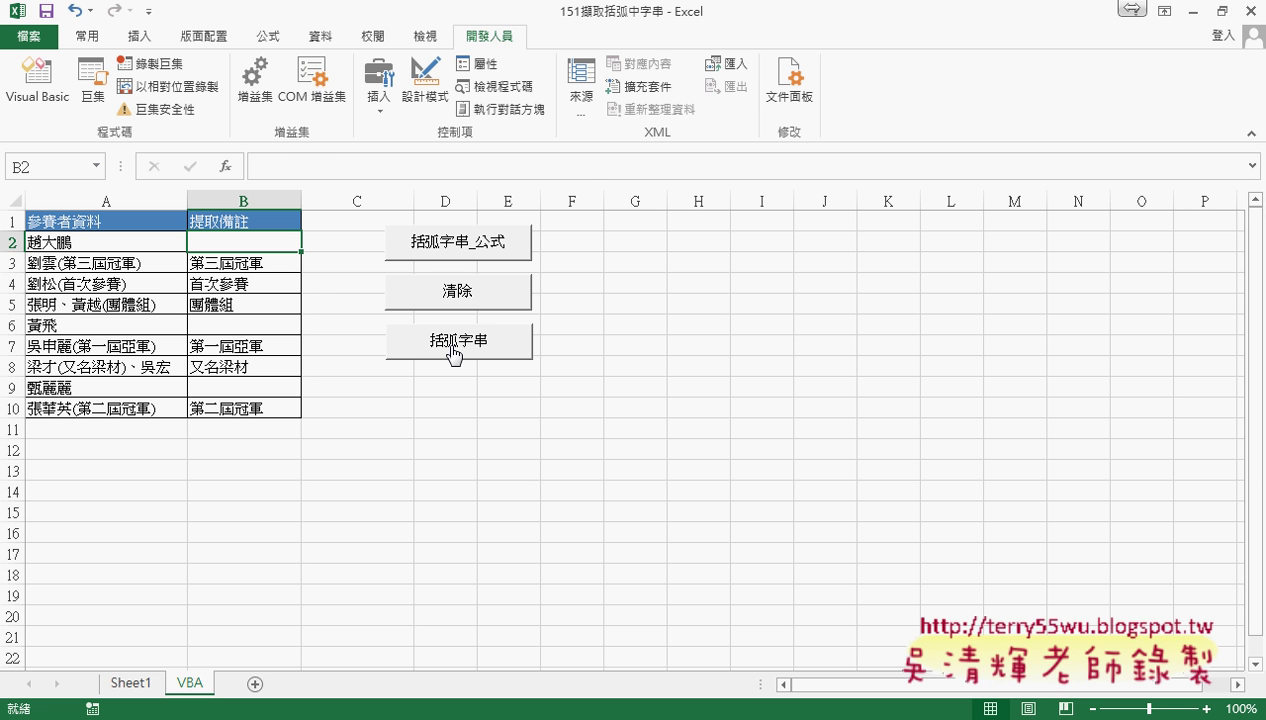
{"action": "left_click", "coordinate": [239, 262]}
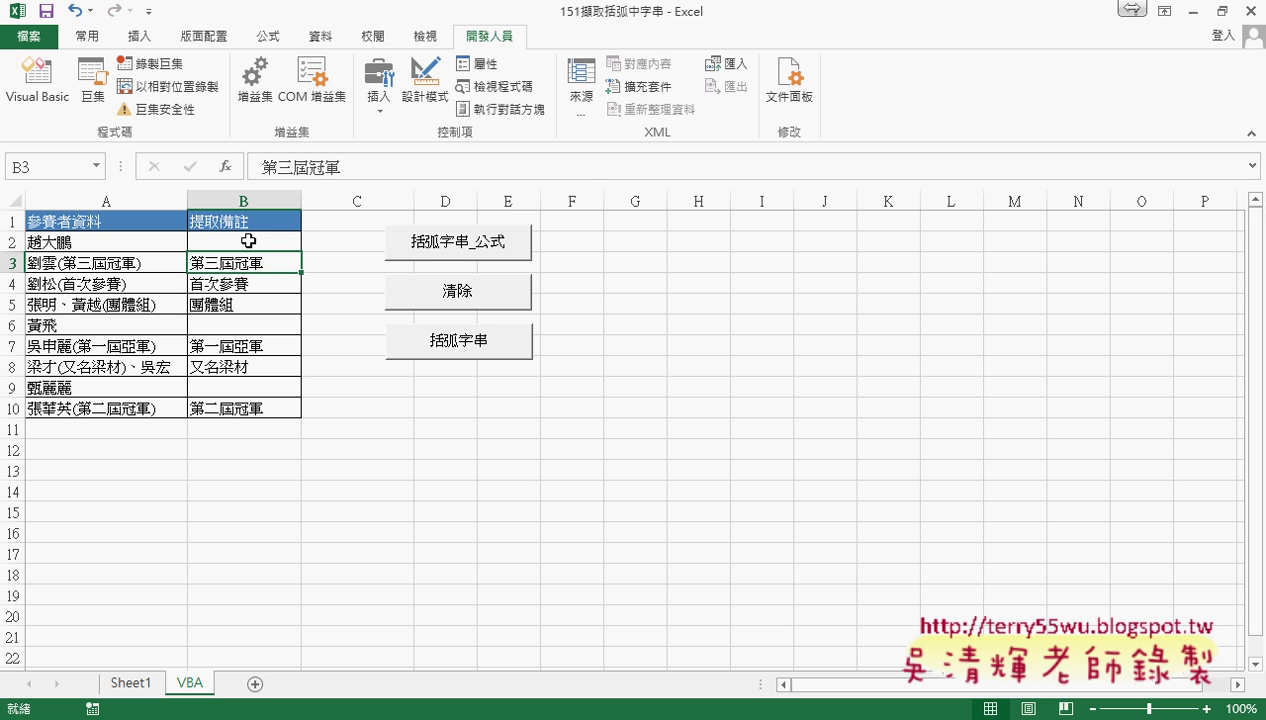
{"action": "left_click", "coordinate": [246, 244]}
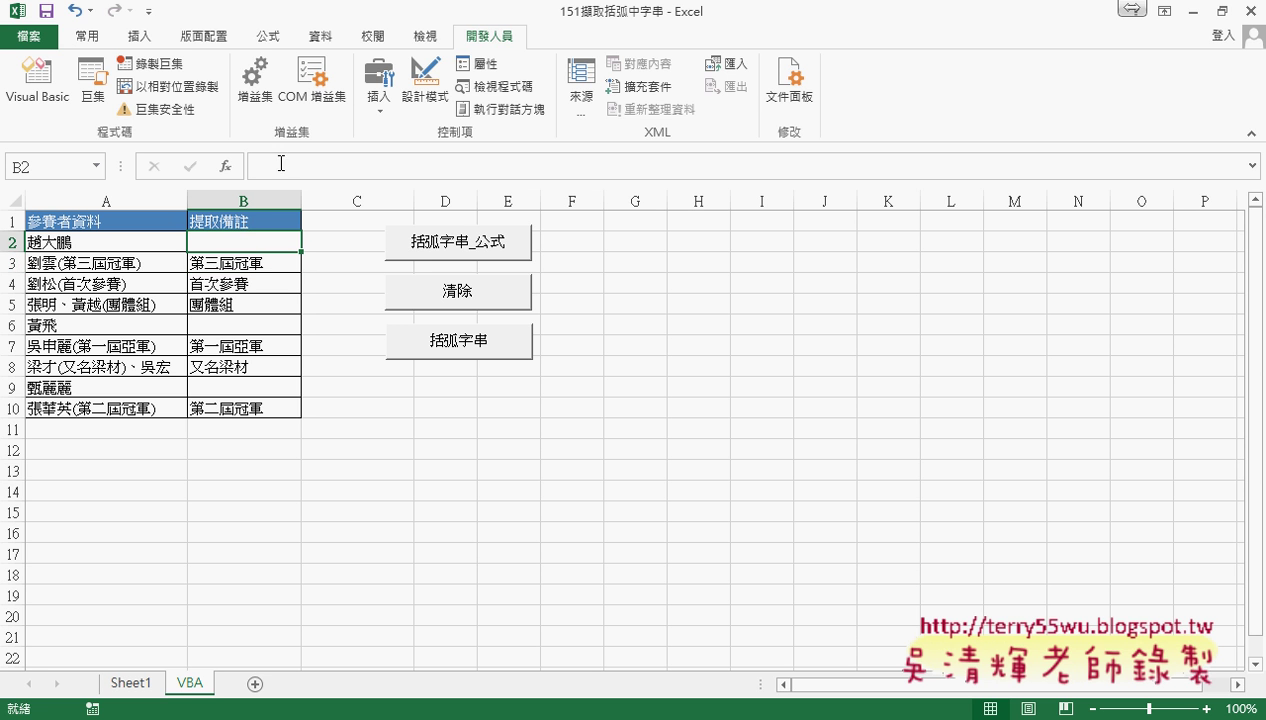
{"action": "left_click", "coordinate": [250, 268]}
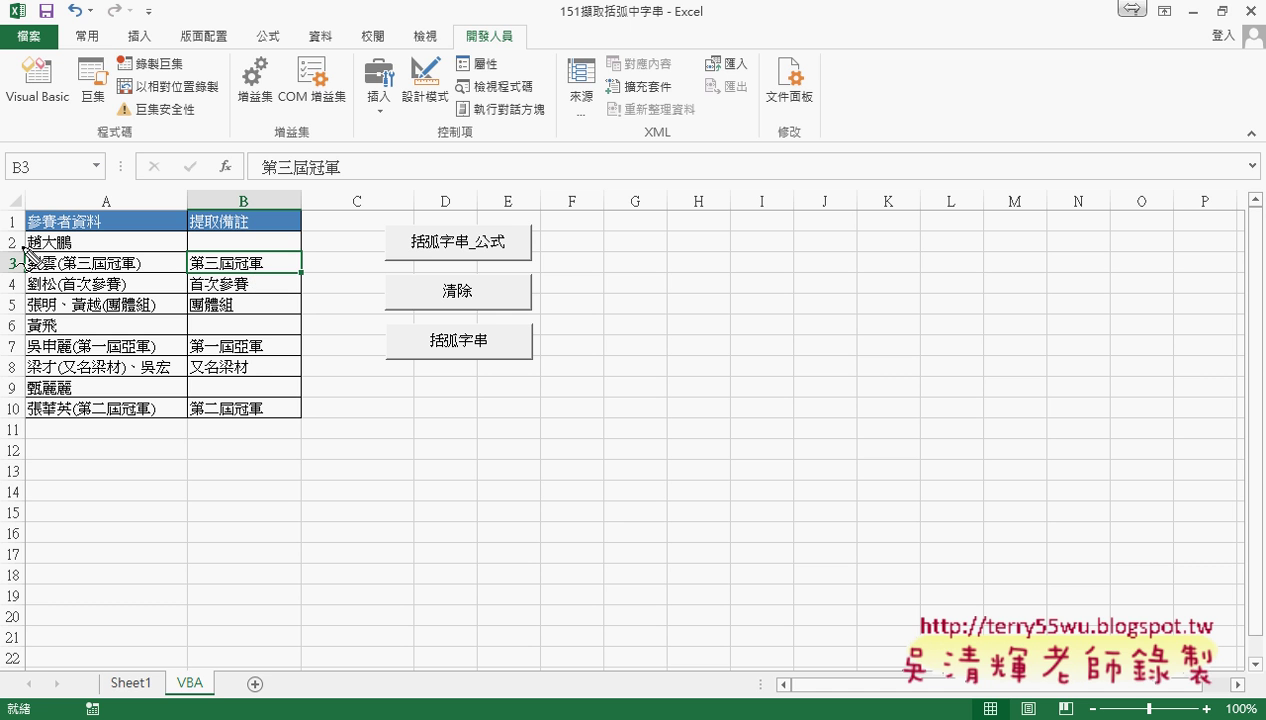
{"action": "left_click_drag", "start_coordinate": [18, 234], "coordinate": [26, 252]}
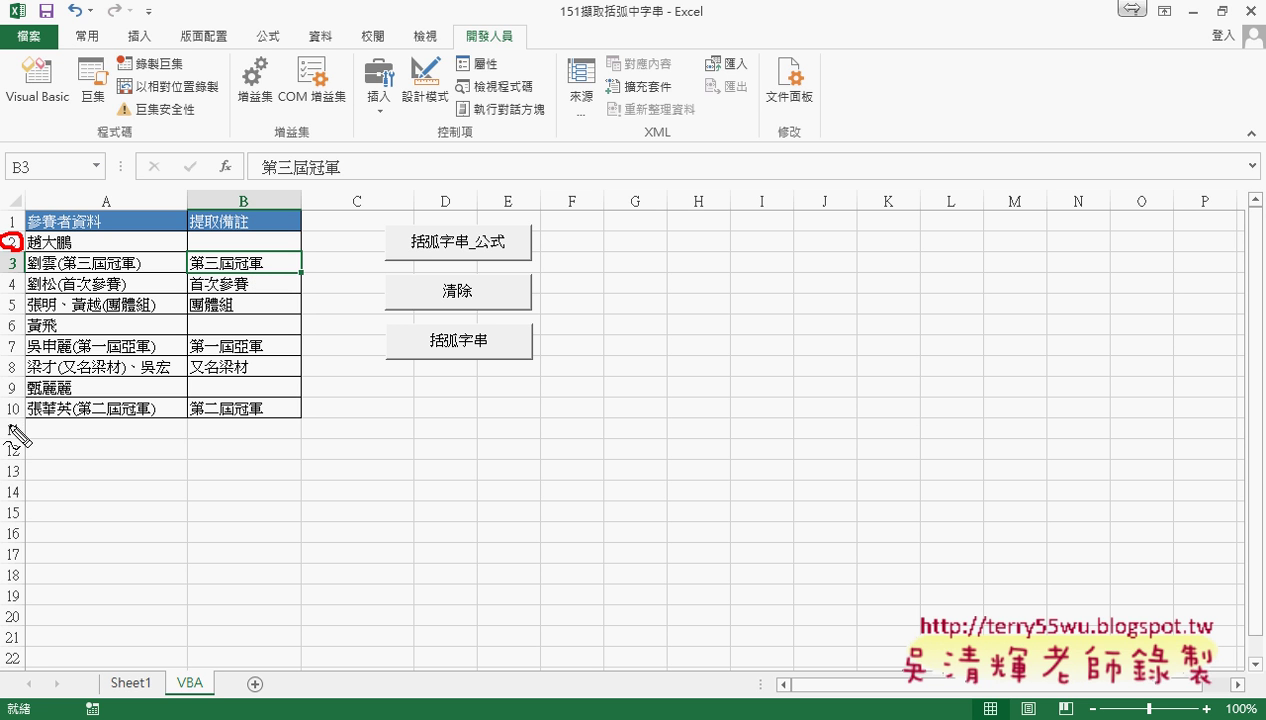
{"action": "left_click_drag", "start_coordinate": [12, 410], "coordinate": [16, 425]}
{"action": "left_click_drag", "start_coordinate": [62, 255], "coordinate": [58, 276]}
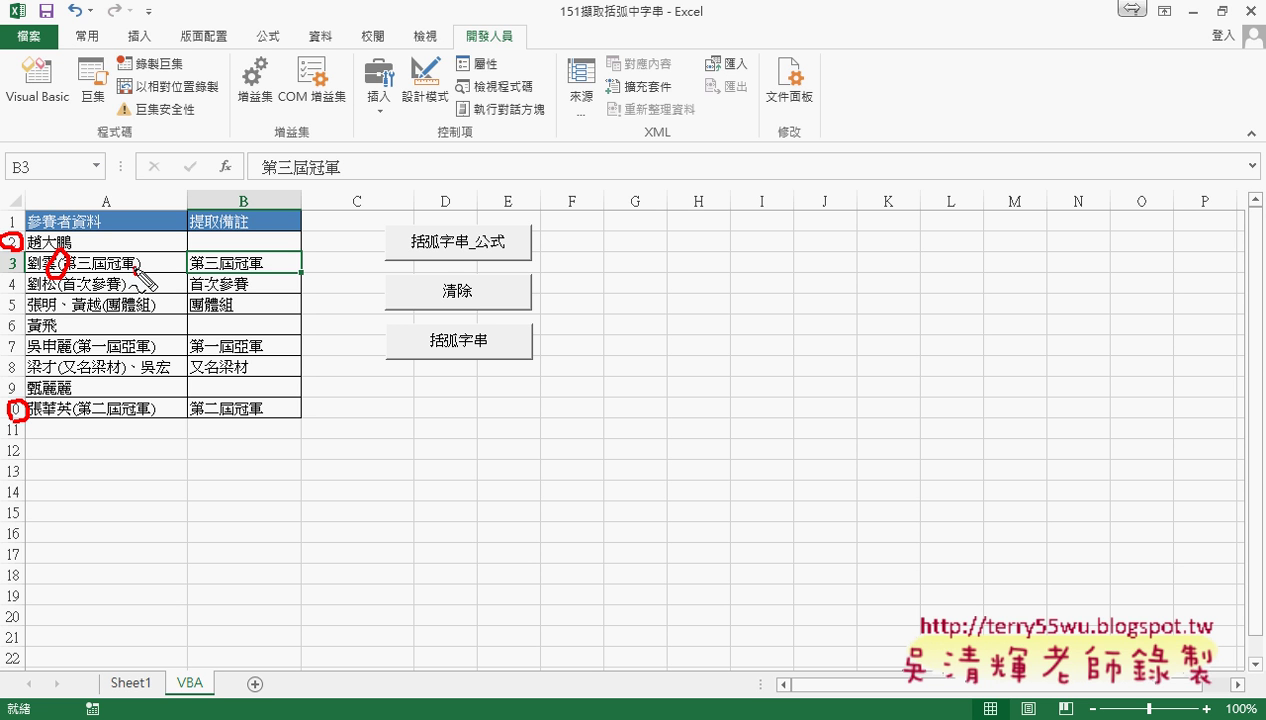
{"action": "left_click_drag", "start_coordinate": [140, 251], "coordinate": [135, 281]}
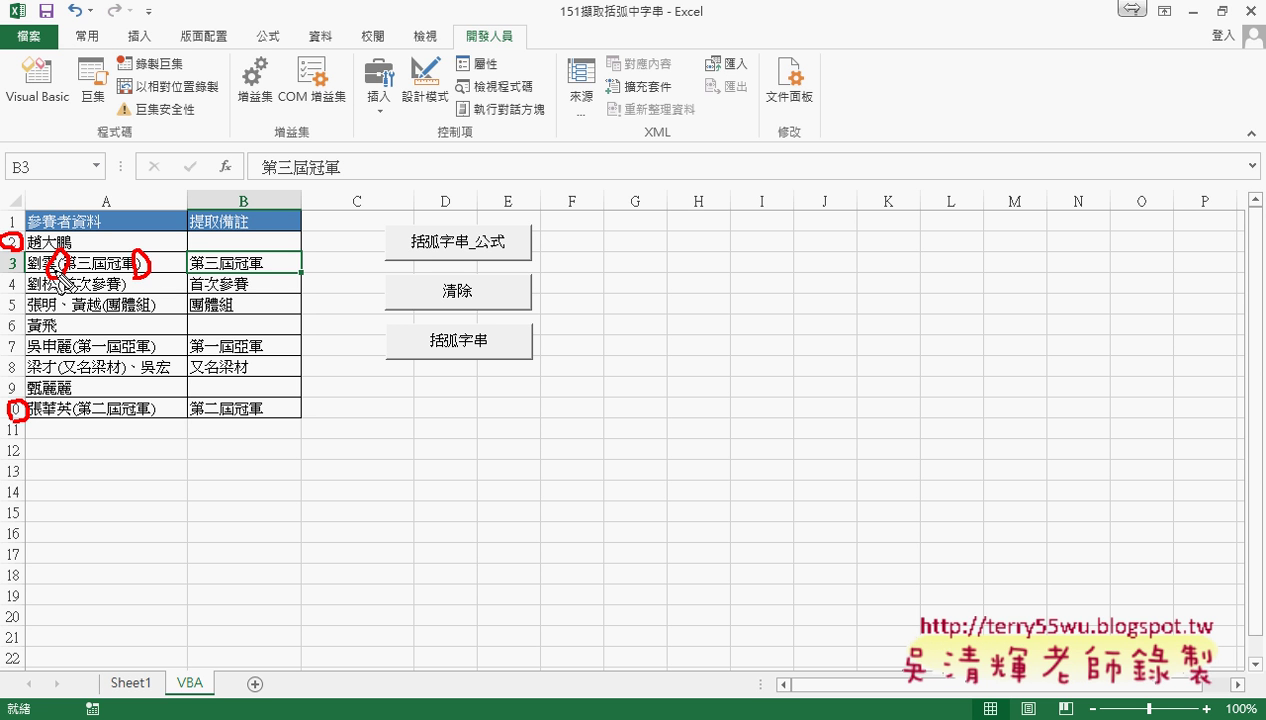
{"action": "left_click_drag", "start_coordinate": [173, 247], "coordinate": [197, 269]}
{"action": "mouse_move", "coordinate": [205, 256]}
{"action": "left_mouse_down"}
{"action": "mouse_move", "coordinate": [233, 253]}
{"action": "mouse_move", "coordinate": [216, 276]}
{"action": "left_mouse_up"}
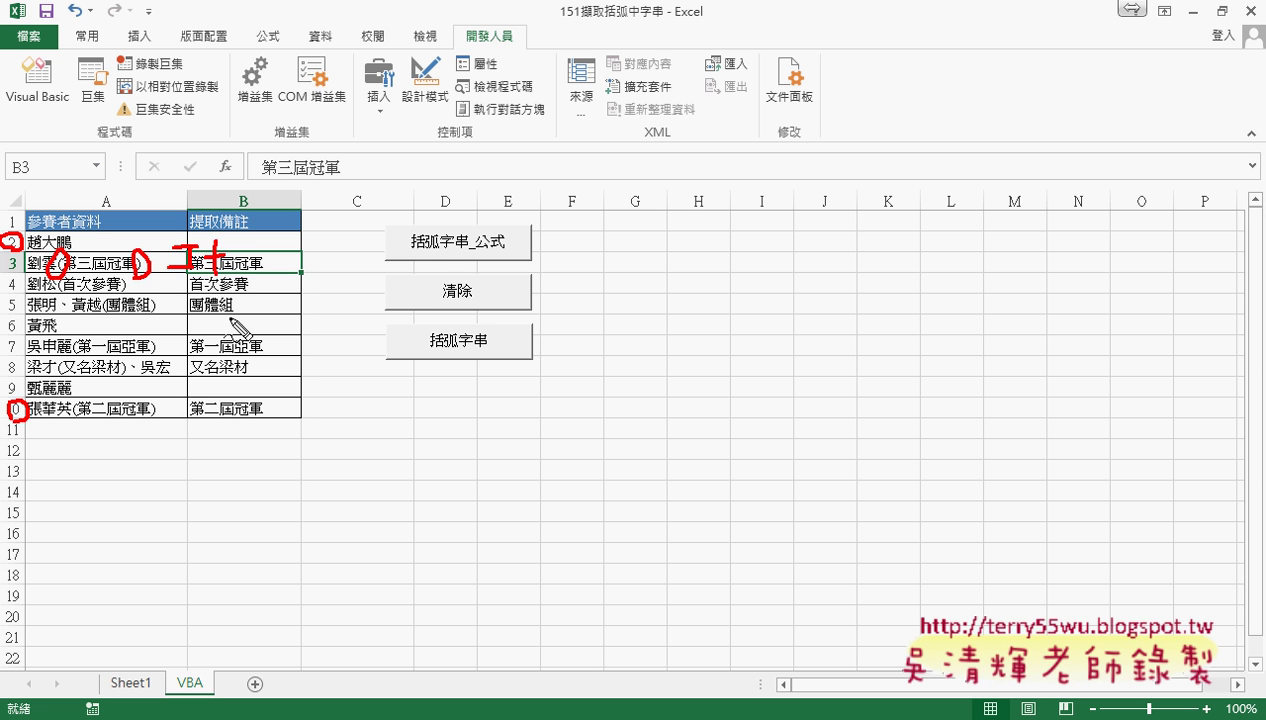
{"action": "mouse_move", "coordinate": [352, 215]}
{"action": "left_mouse_down"}
{"action": "mouse_move", "coordinate": [287, 236]}
{"action": "mouse_move", "coordinate": [309, 242]}
{"action": "left_mouse_up"}
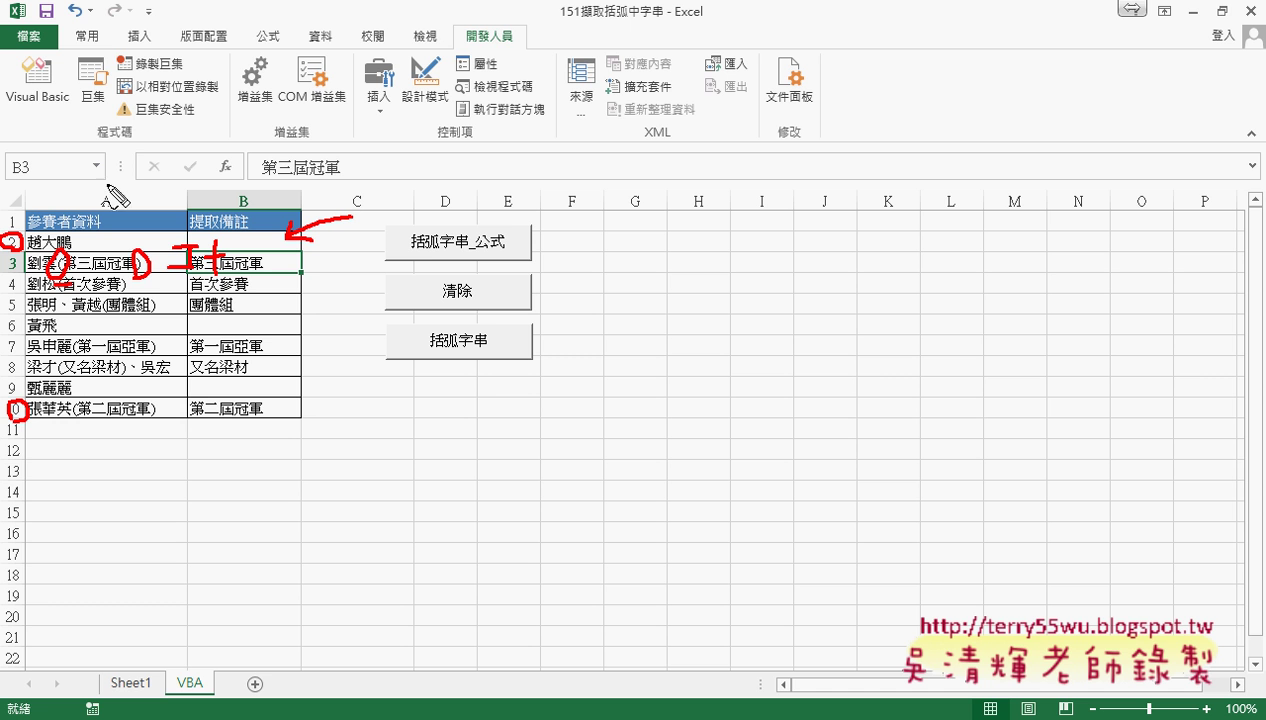
{"action": "mouse_move", "coordinate": [118, 154]}
{"action": "left_mouse_down"}
{"action": "mouse_move", "coordinate": [125, 178]}
{"action": "mouse_move", "coordinate": [140, 152]}
{"action": "mouse_move", "coordinate": [142, 180]}
{"action": "mouse_move", "coordinate": [144, 161]}
{"action": "mouse_move", "coordinate": [162, 180]}
{"action": "left_mouse_up"}
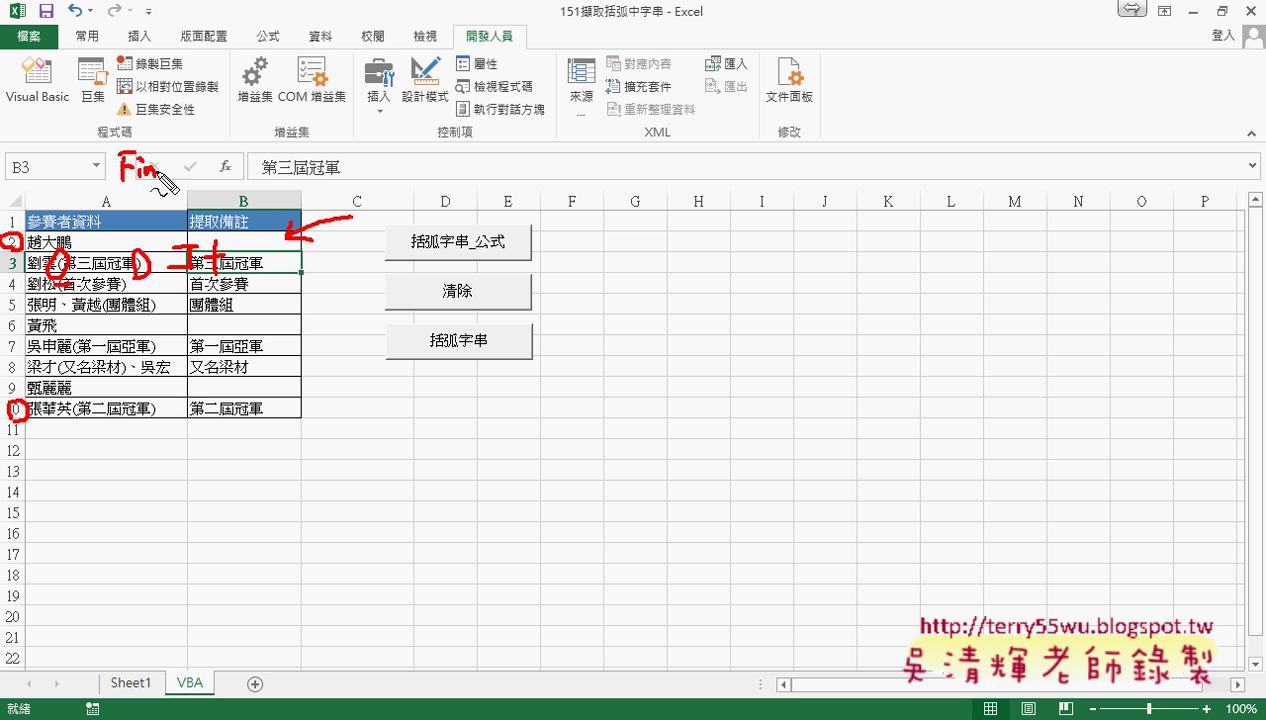
{"action": "left_click_drag", "start_coordinate": [180, 136], "coordinate": [180, 184]}
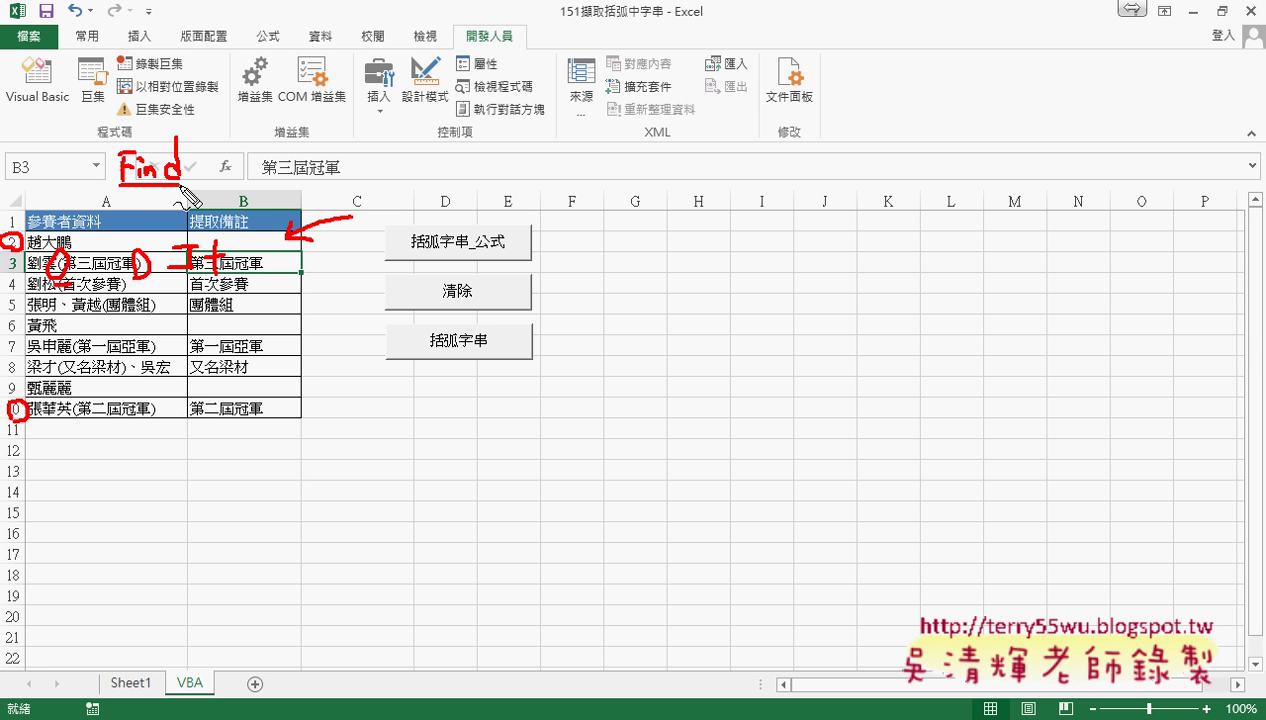
{"action": "mouse_move", "coordinate": [187, 168]}
{"action": "left_mouse_down"}
{"action": "mouse_move", "coordinate": [326, 178]}
{"action": "mouse_move", "coordinate": [336, 161]}
{"action": "mouse_move", "coordinate": [368, 157]}
{"action": "left_mouse_up"}
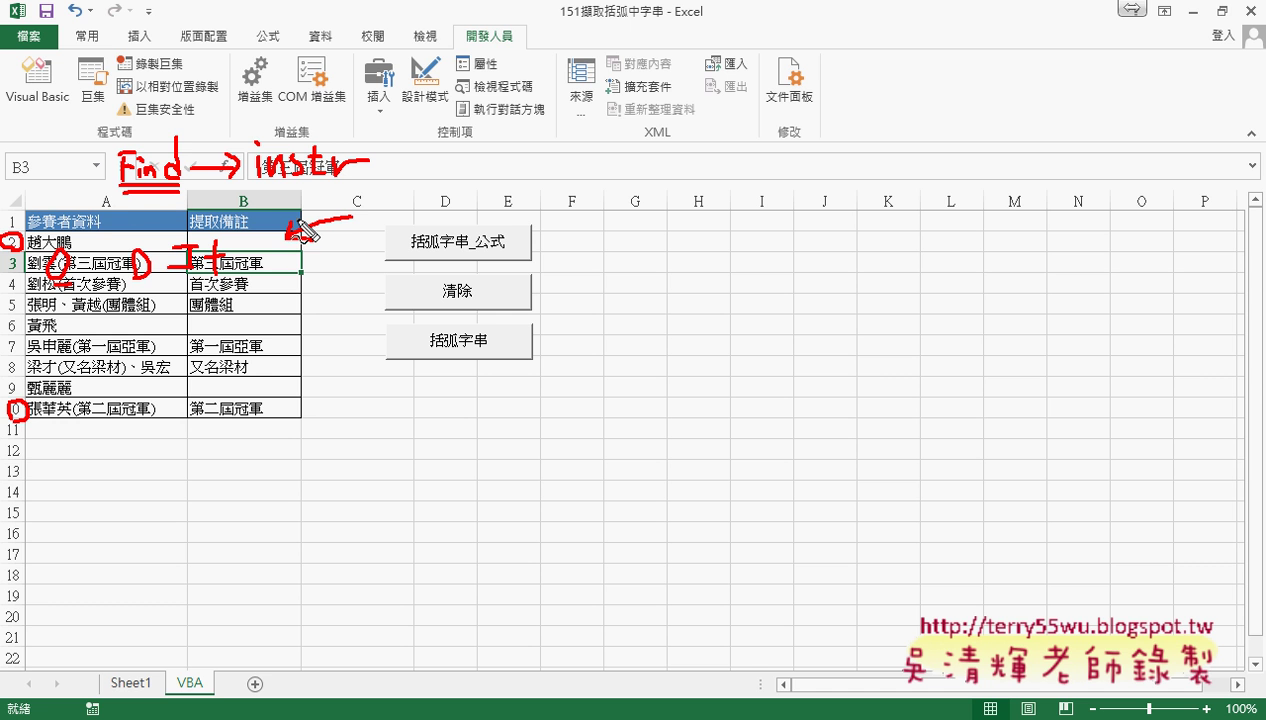
{"action": "left_click_drag", "start_coordinate": [256, 182], "coordinate": [346, 182]}
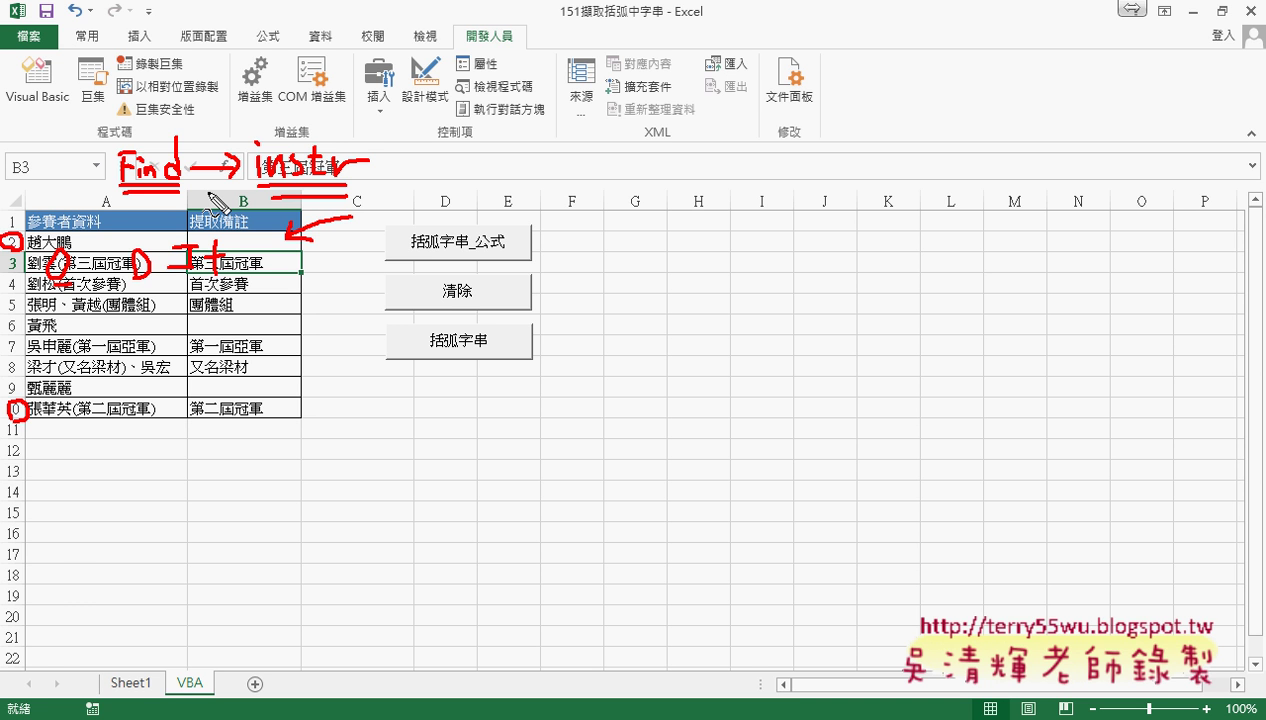
Erase the annotations, open the VBA editor, and delete the blank line above Sub 括弧字串
{"action": "key", "text": "Escape"}
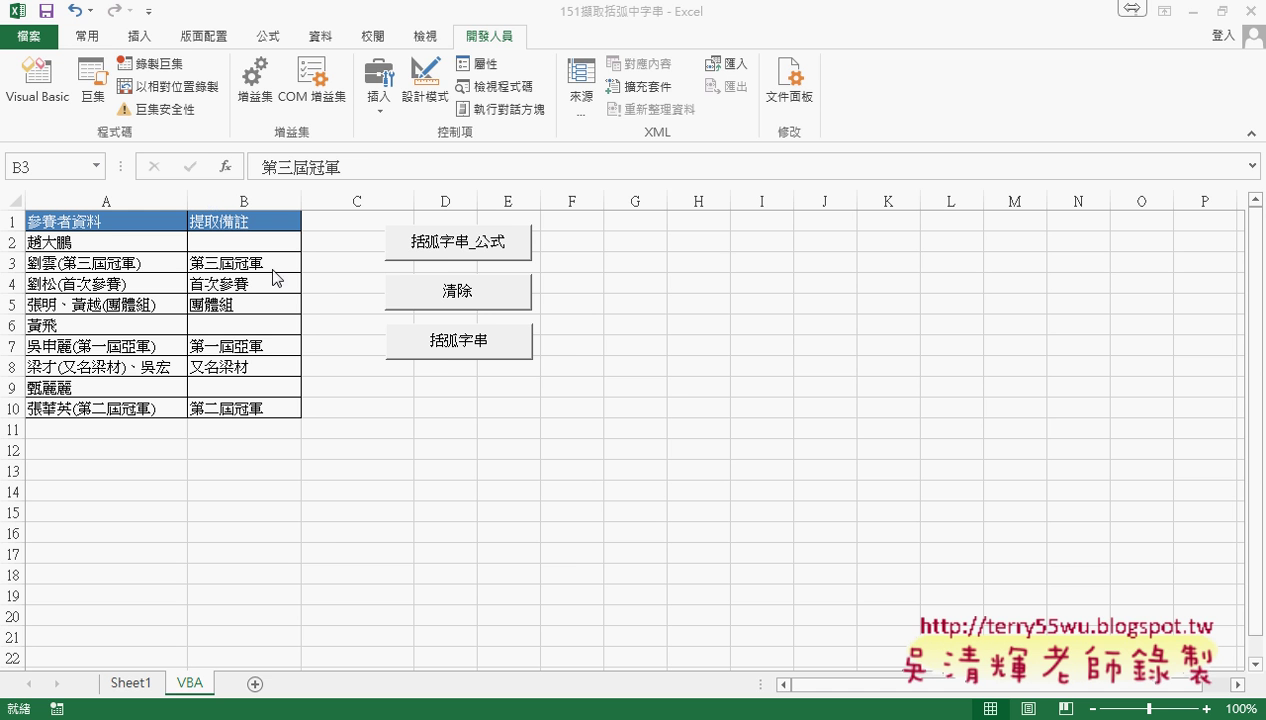
{"action": "left_click", "coordinate": [58, 98]}
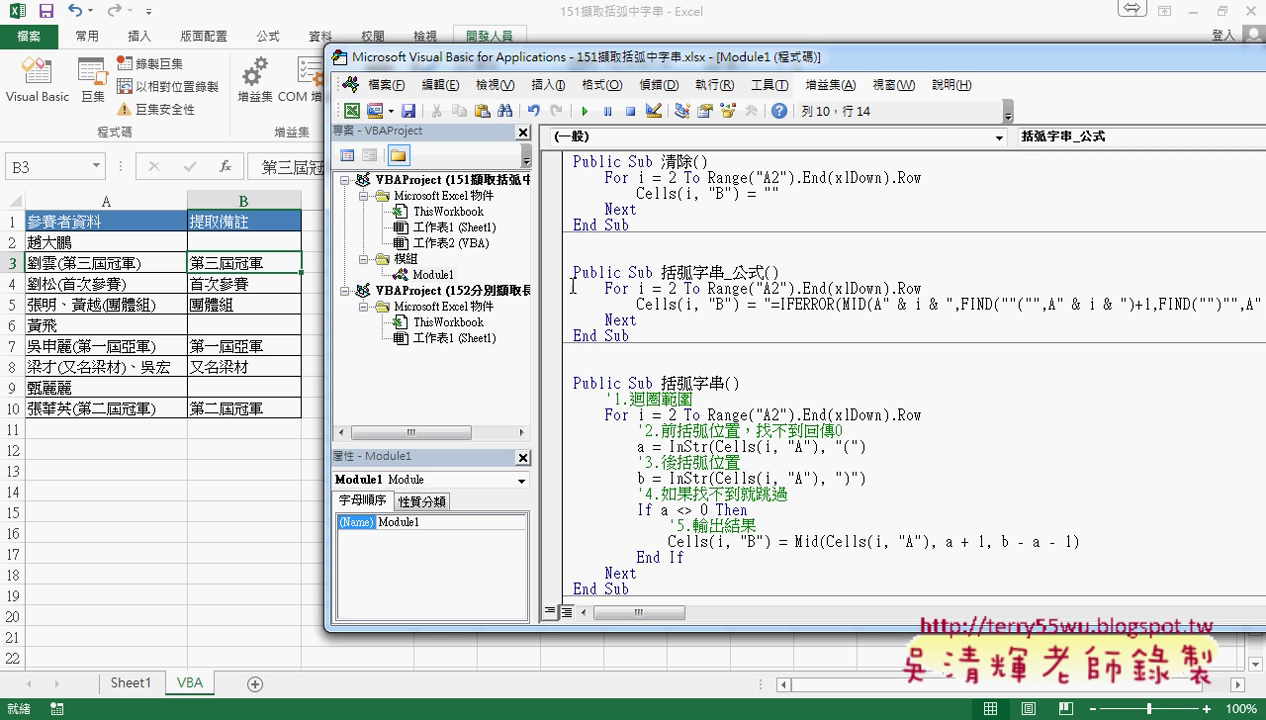
{"action": "scroll", "coordinate": [816, 279], "scroll_direction": "down", "scroll_amount": 2}
{"action": "scroll", "coordinate": [816, 279], "scroll_direction": "down", "scroll_amount": 1}
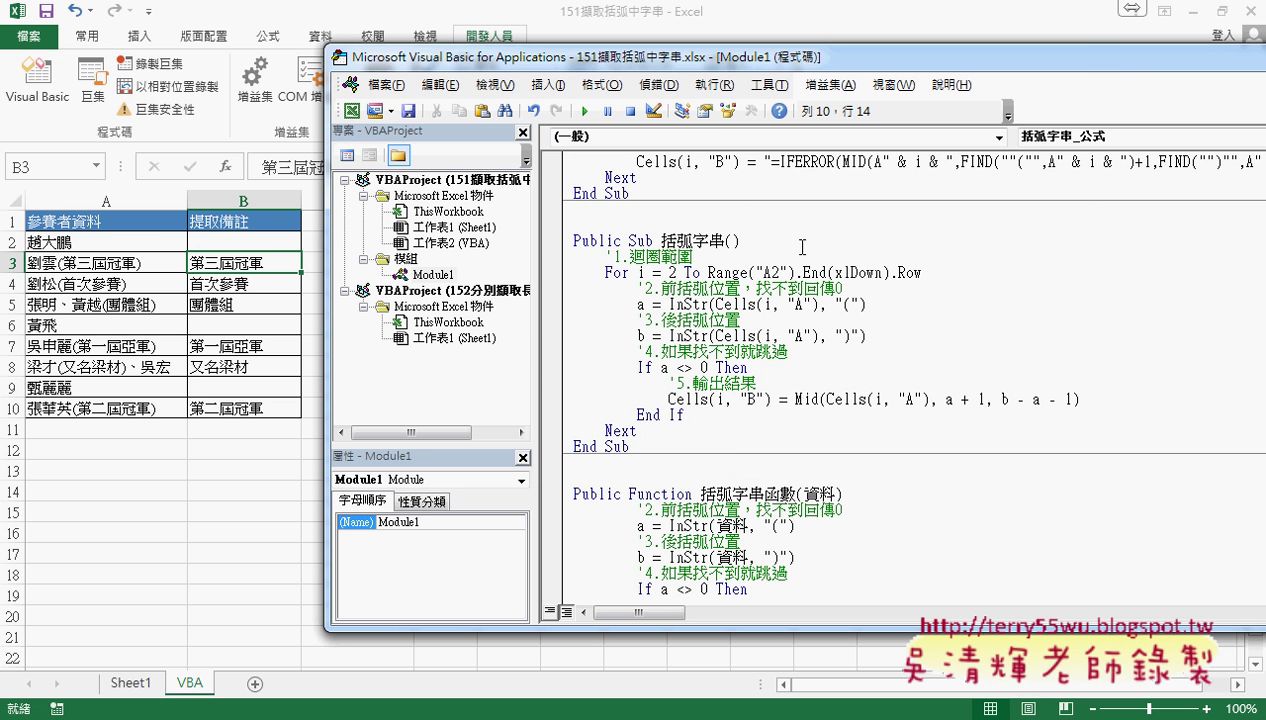
{"action": "left_click", "coordinate": [687, 210]}
{"action": "key", "text": "Delete"}
{"action": "key", "text": "Delete"}
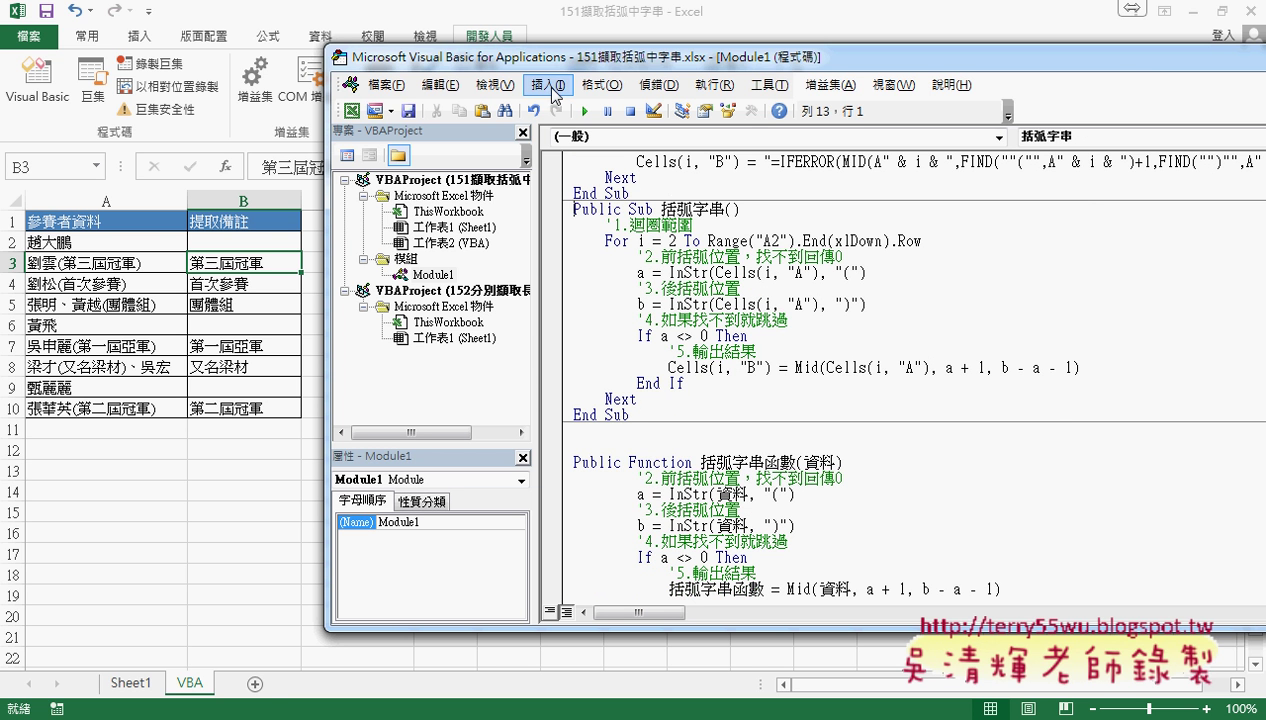
Highlight the 括弧字串 macro's body and name, then bring up the Add Procedure dialog
{"action": "left_click", "coordinate": [640, 400]}
{"action": "left_click_drag", "start_coordinate": [640, 400], "coordinate": [555, 232]}
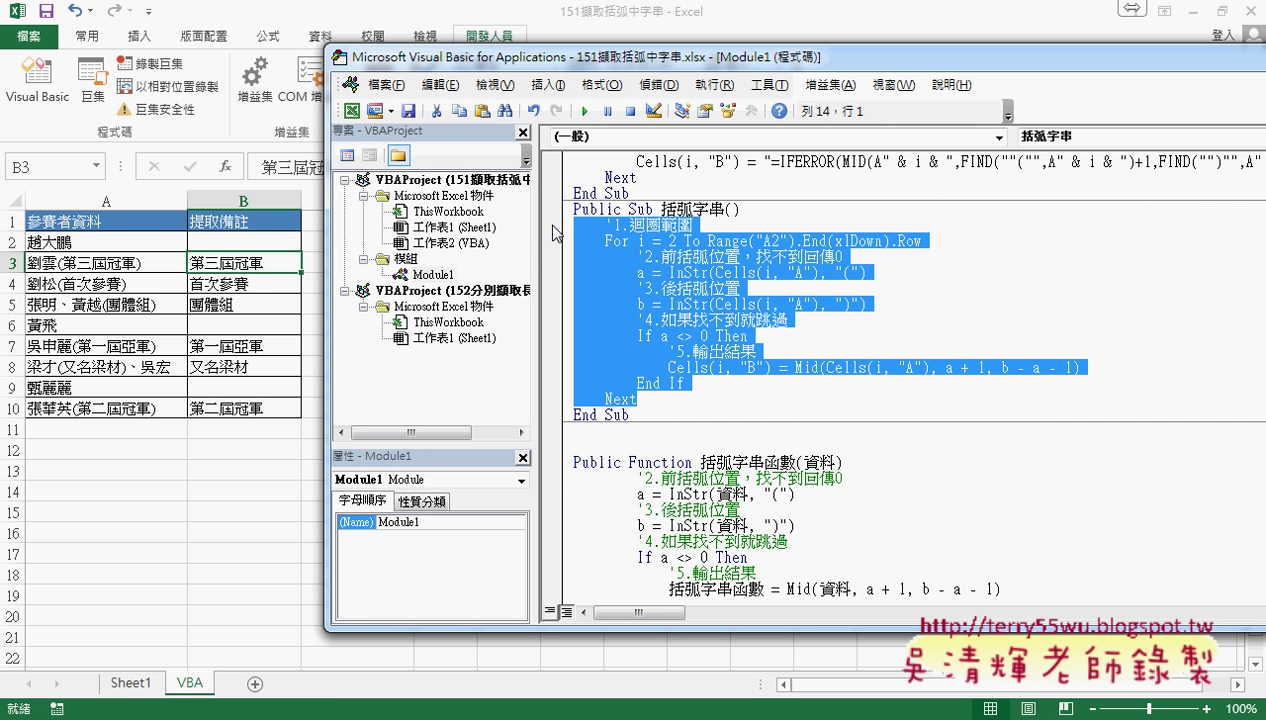
{"action": "left_click", "coordinate": [740, 210]}
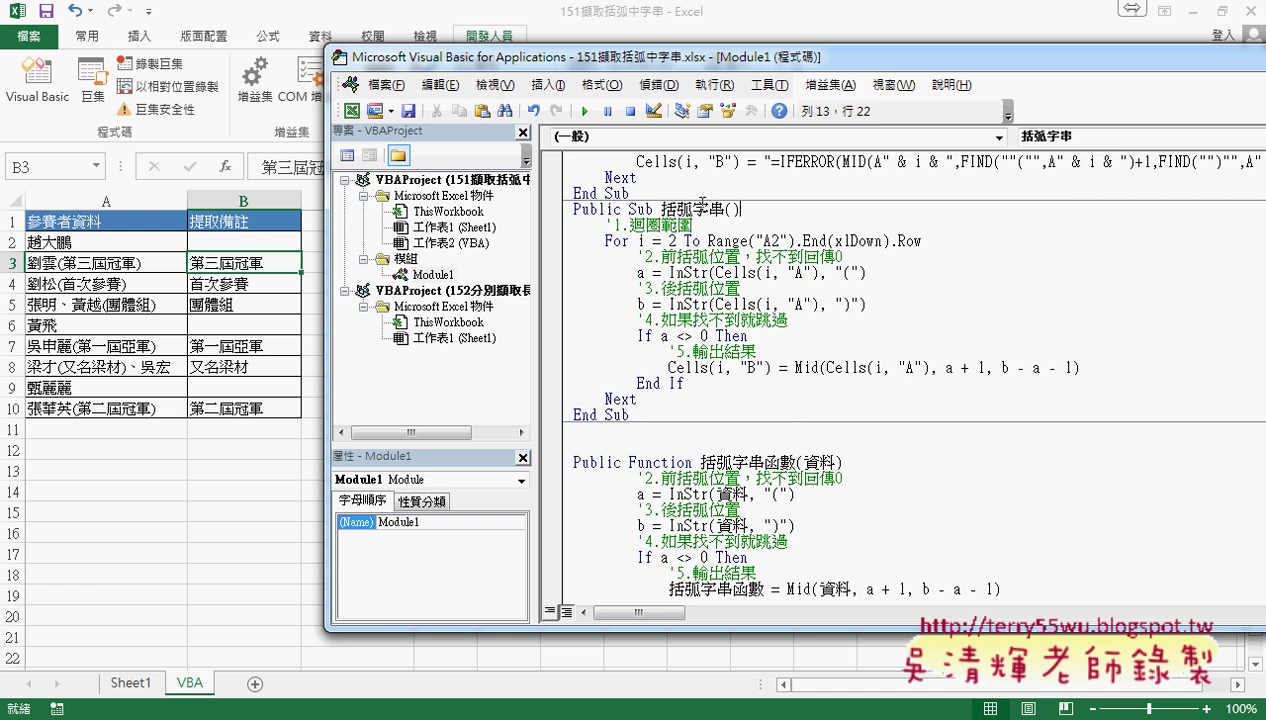
{"action": "left_click_drag", "start_coordinate": [660, 209], "coordinate": [718, 209]}
{"action": "left_click", "coordinate": [540, 86]}
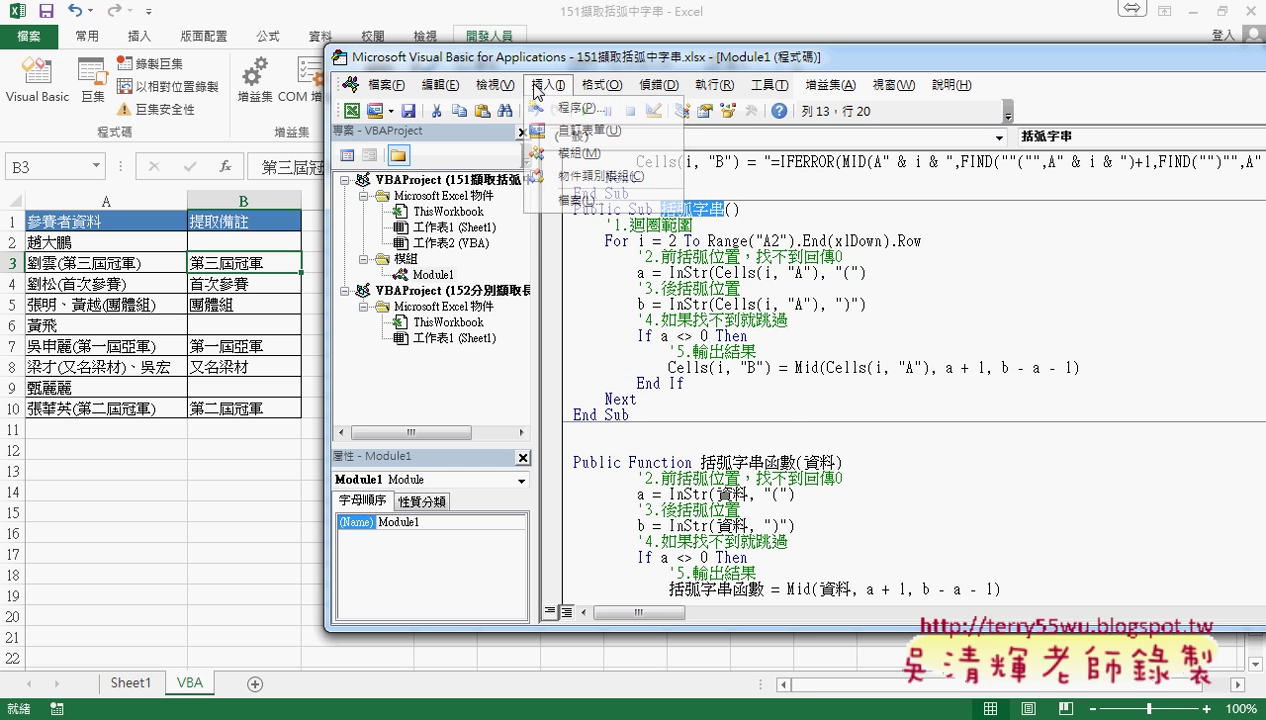
{"action": "left_click", "coordinate": [545, 107]}
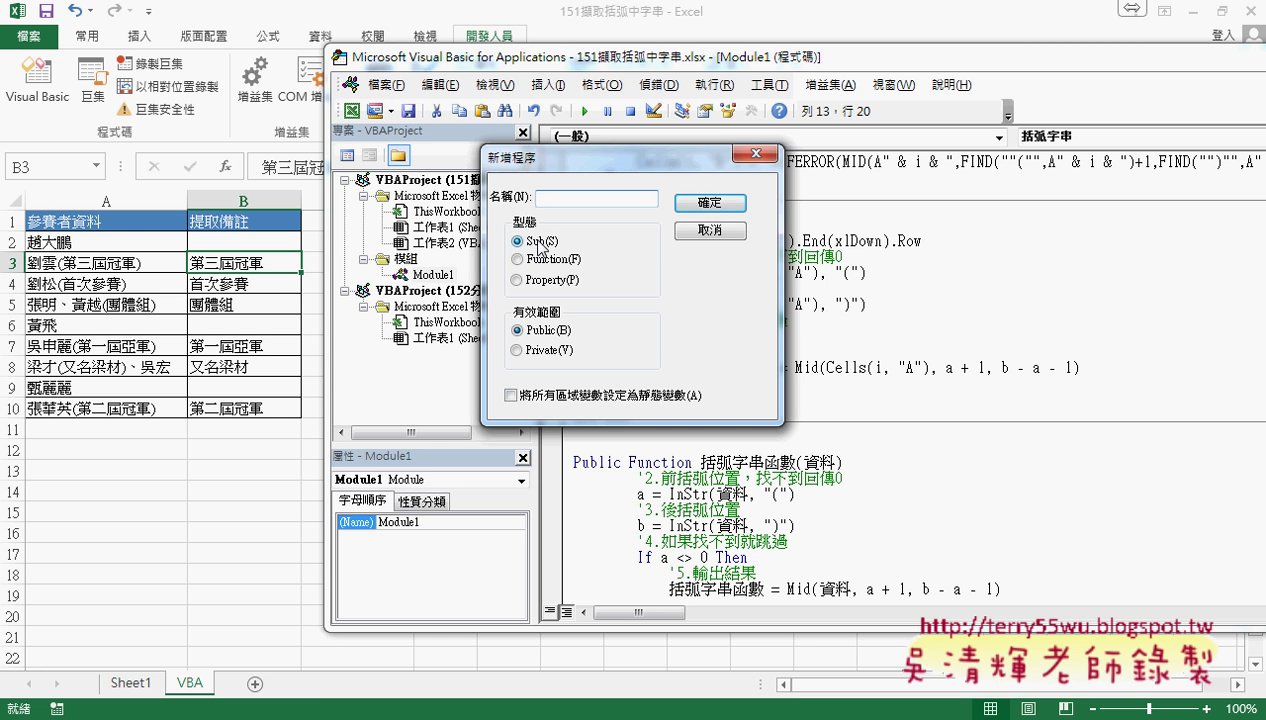
Cancel the Add Procedure dialog, then reopen it to compare Private and Public scope and cancel
{"action": "left_click", "coordinate": [684, 229]}
{"action": "left_click_drag", "start_coordinate": [697, 59], "coordinate": [911, 67]}
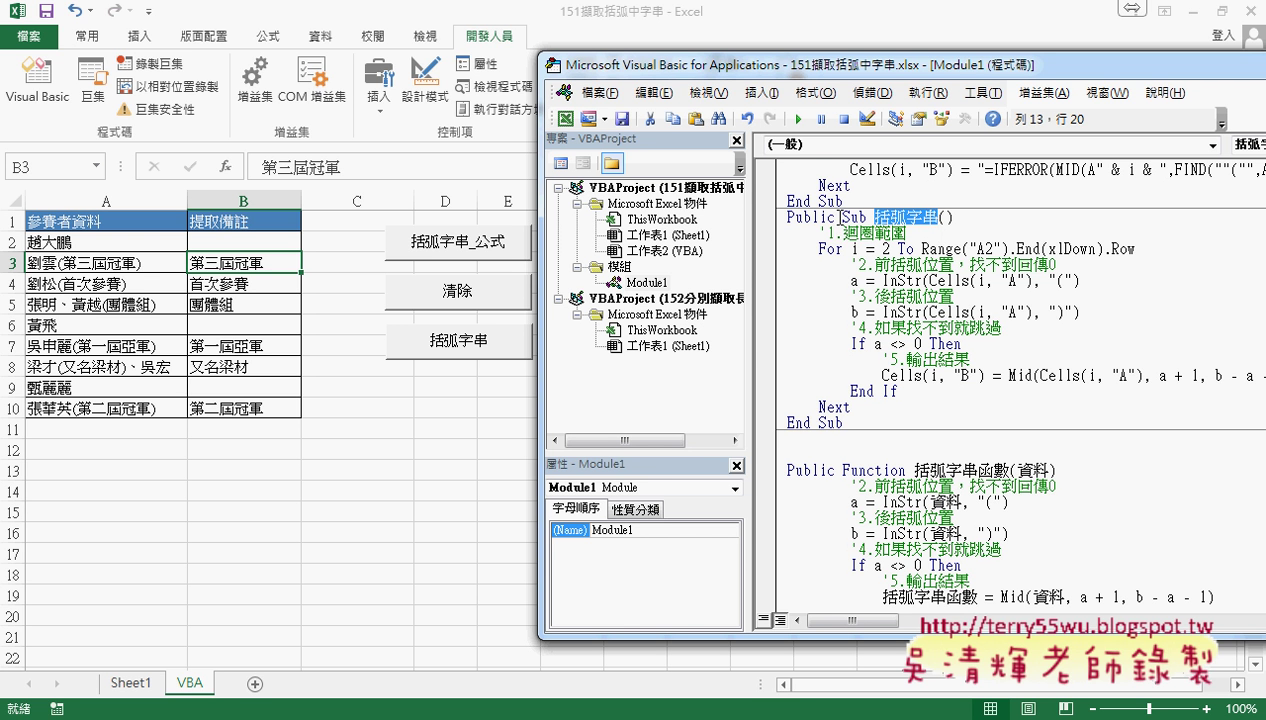
{"action": "left_click_drag", "start_coordinate": [834, 216], "coordinate": [786, 216]}
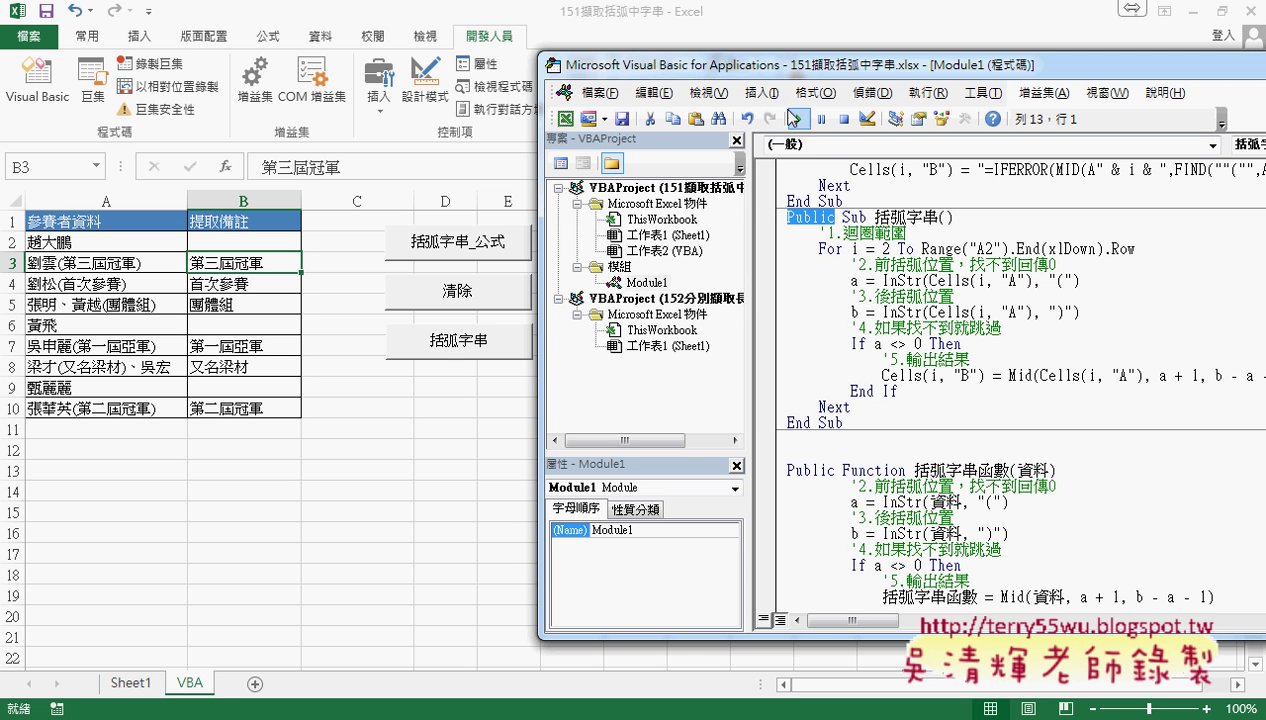
{"action": "left_click", "coordinate": [760, 92]}
{"action": "left_click", "coordinate": [771, 117]}
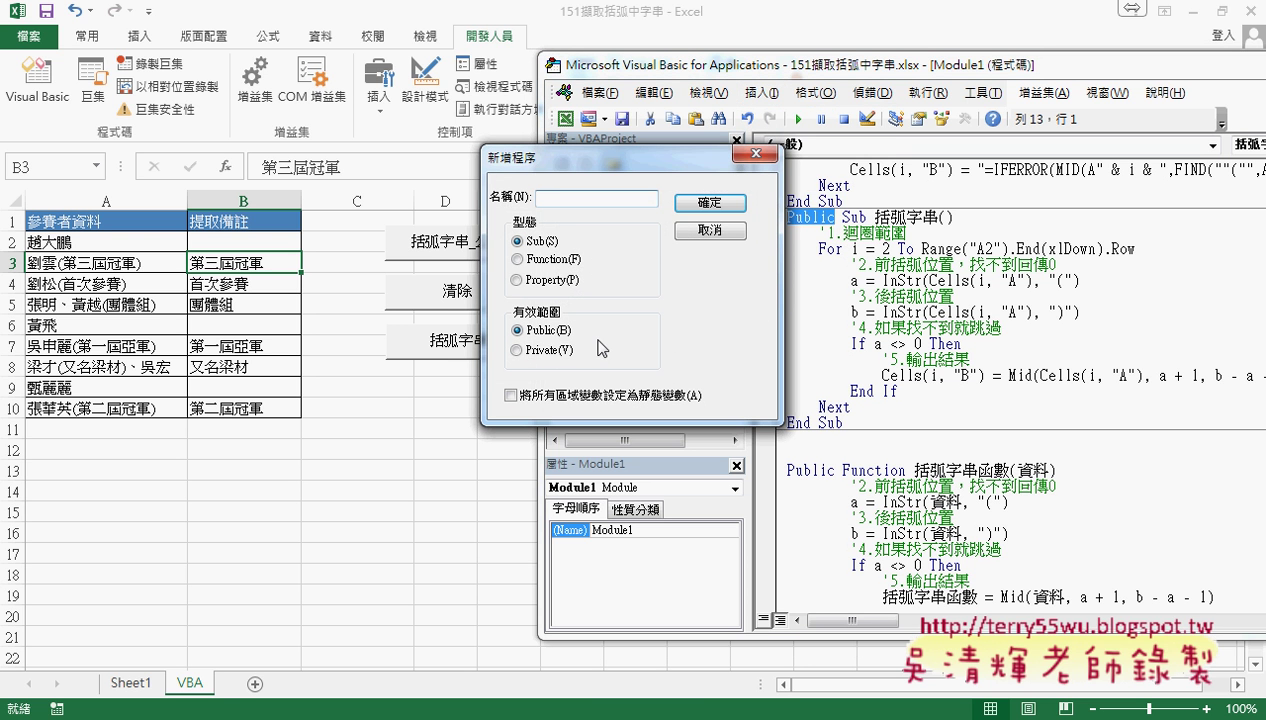
{"action": "left_click", "coordinate": [555, 350]}
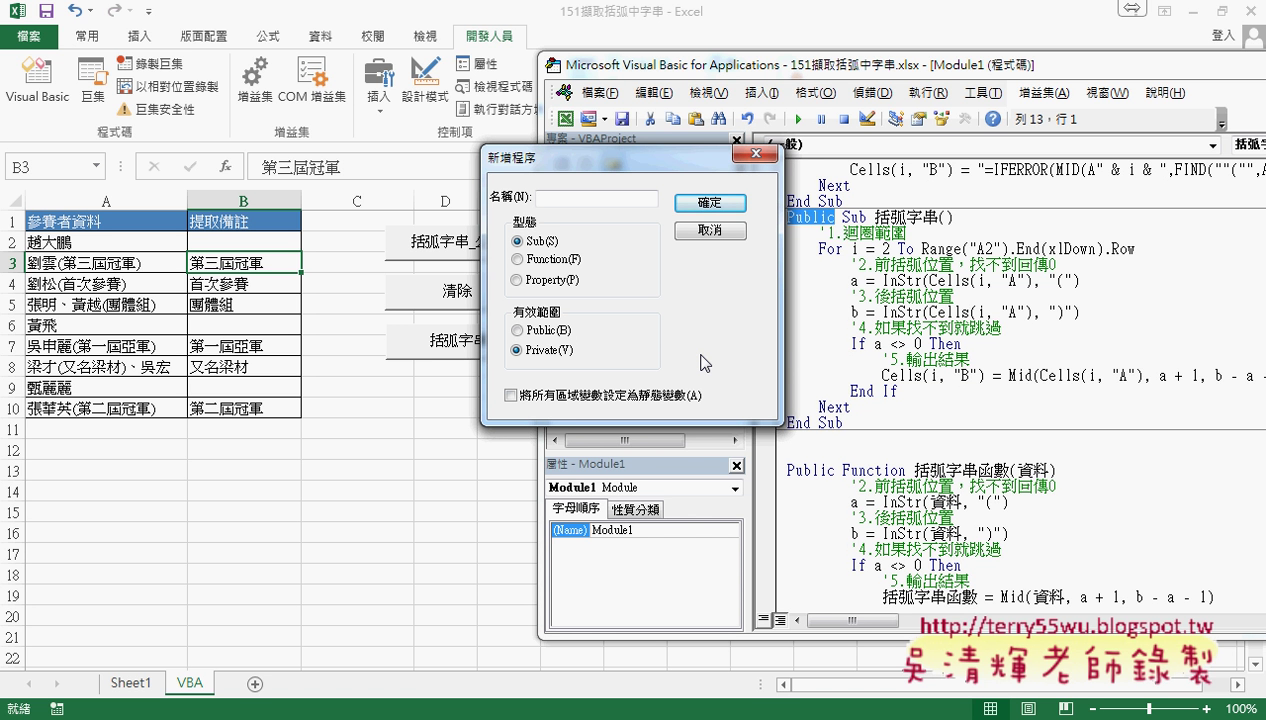
{"action": "left_click", "coordinate": [537, 330]}
{"action": "left_click", "coordinate": [708, 233]}
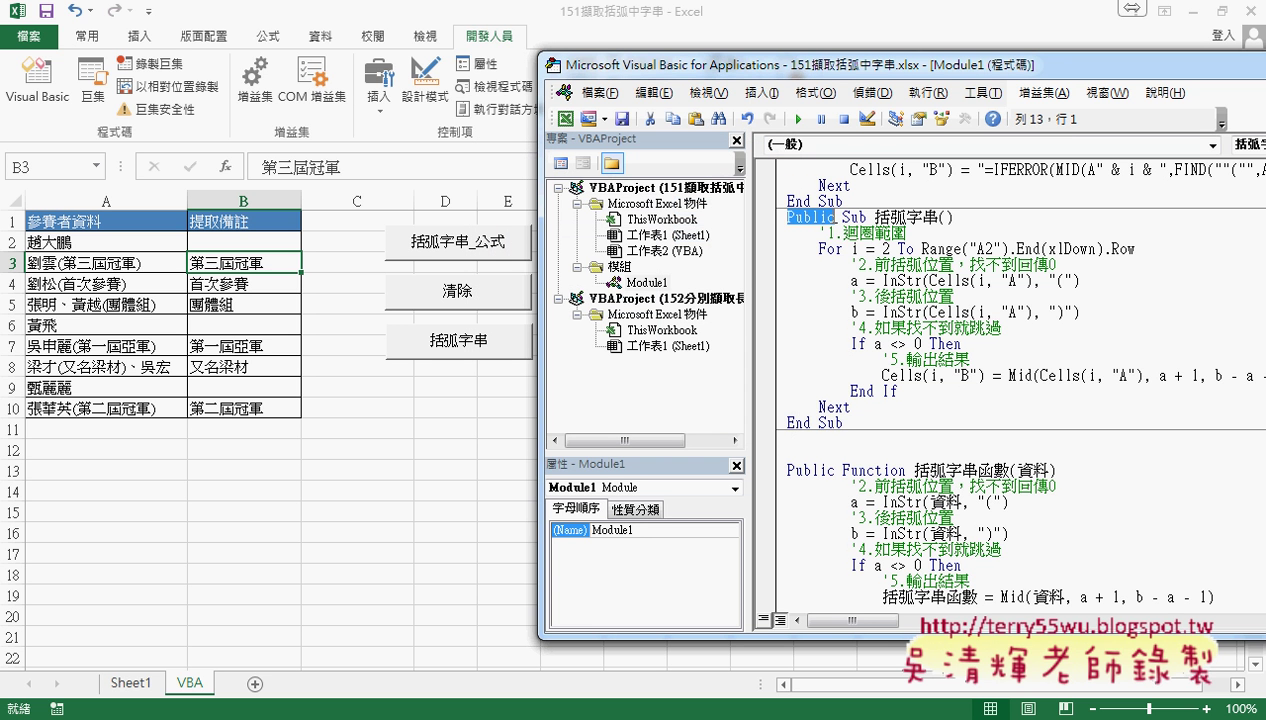
Delete 'Public ' from the 括弧字串 declaration and restore it with Ctrl+Z
{"action": "left_click_drag", "start_coordinate": [840, 216], "coordinate": [776, 228]}
{"action": "key", "text": "Delete"}
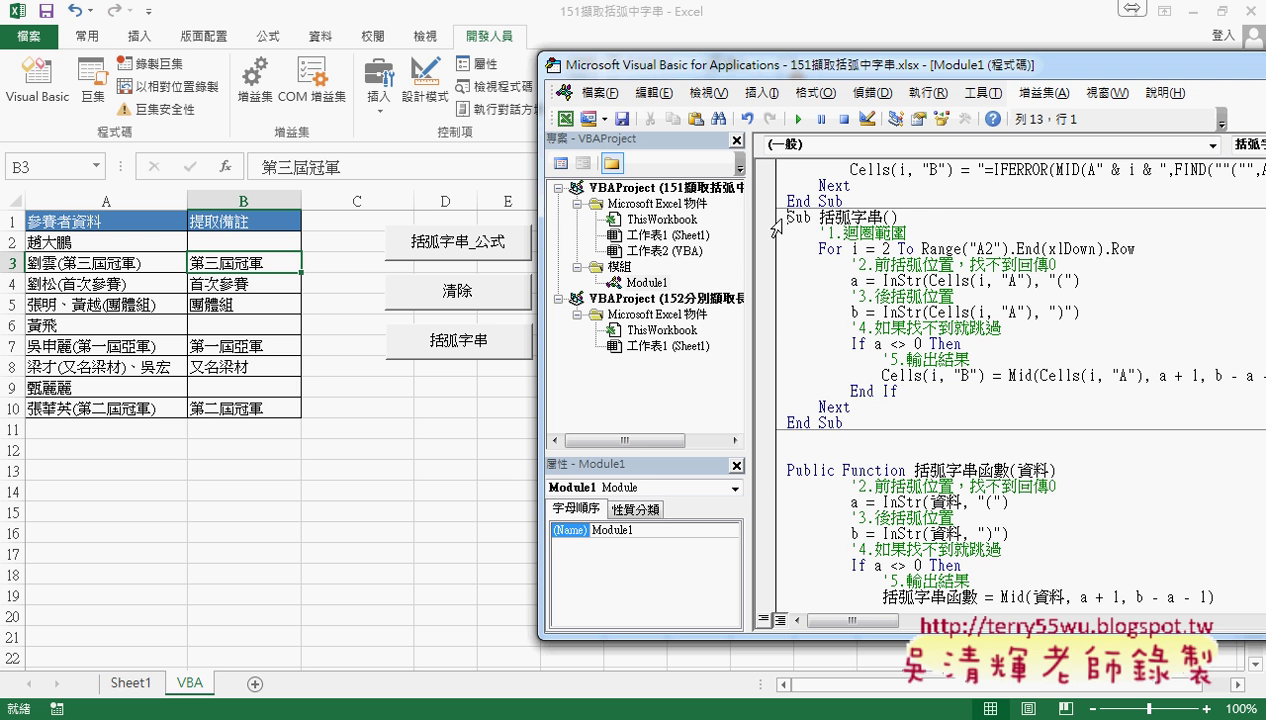
{"action": "key", "text": "ctrl+z"}
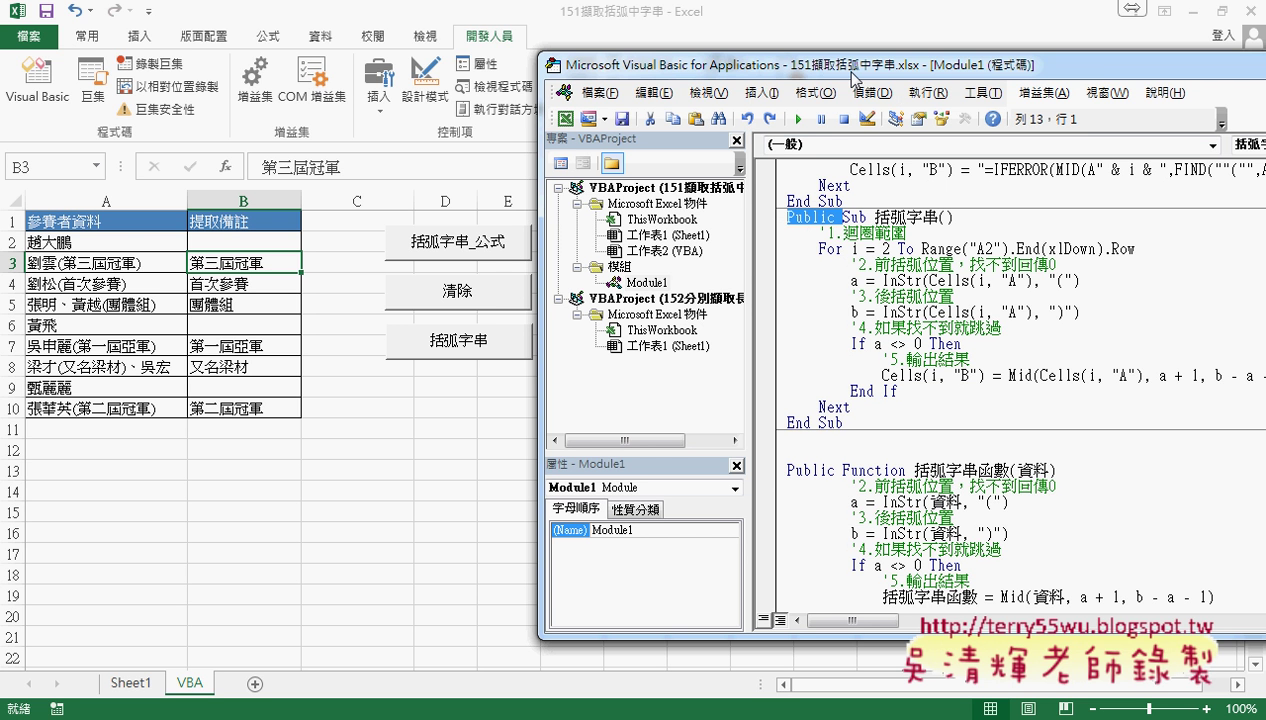
{"action": "left_click_drag", "start_coordinate": [853, 78], "coordinate": [637, 82]}
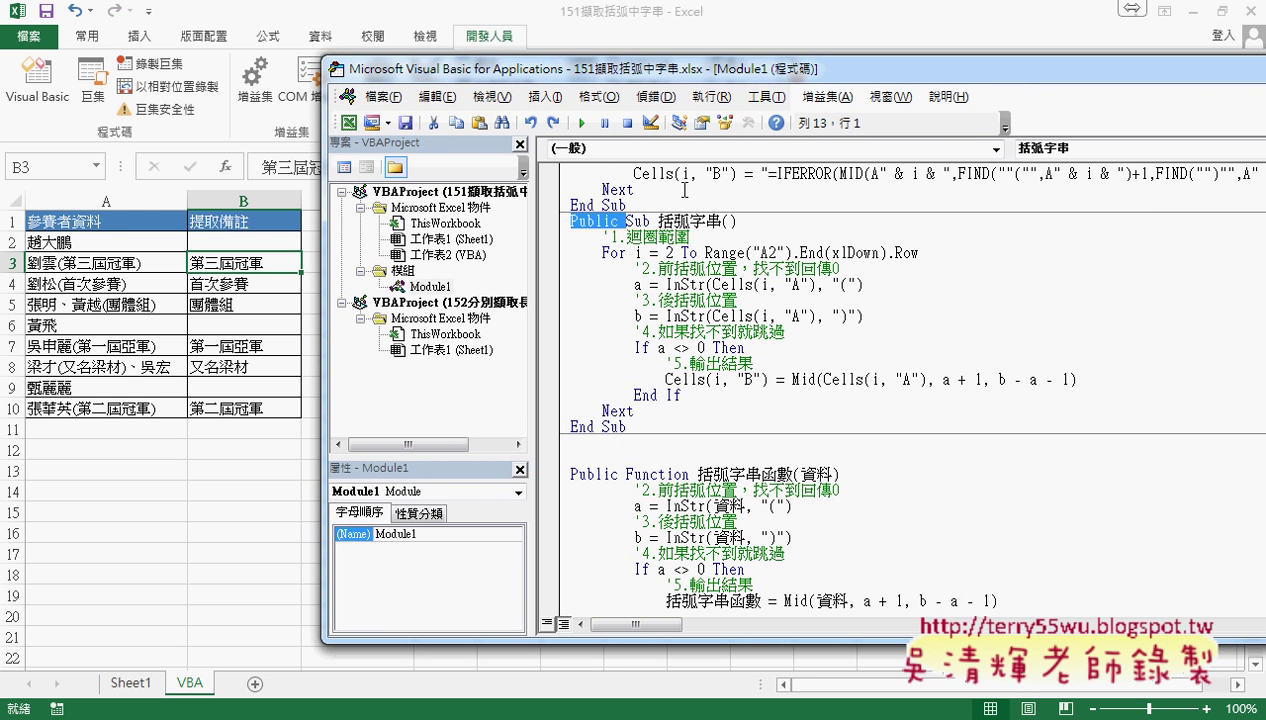
{"action": "mouse_move", "coordinate": [601, 253]}
{"action": "left_mouse_down"}
{"action": "mouse_move", "coordinate": [915, 250]}
{"action": "mouse_move", "coordinate": [705, 253]}
{"action": "left_mouse_up"}
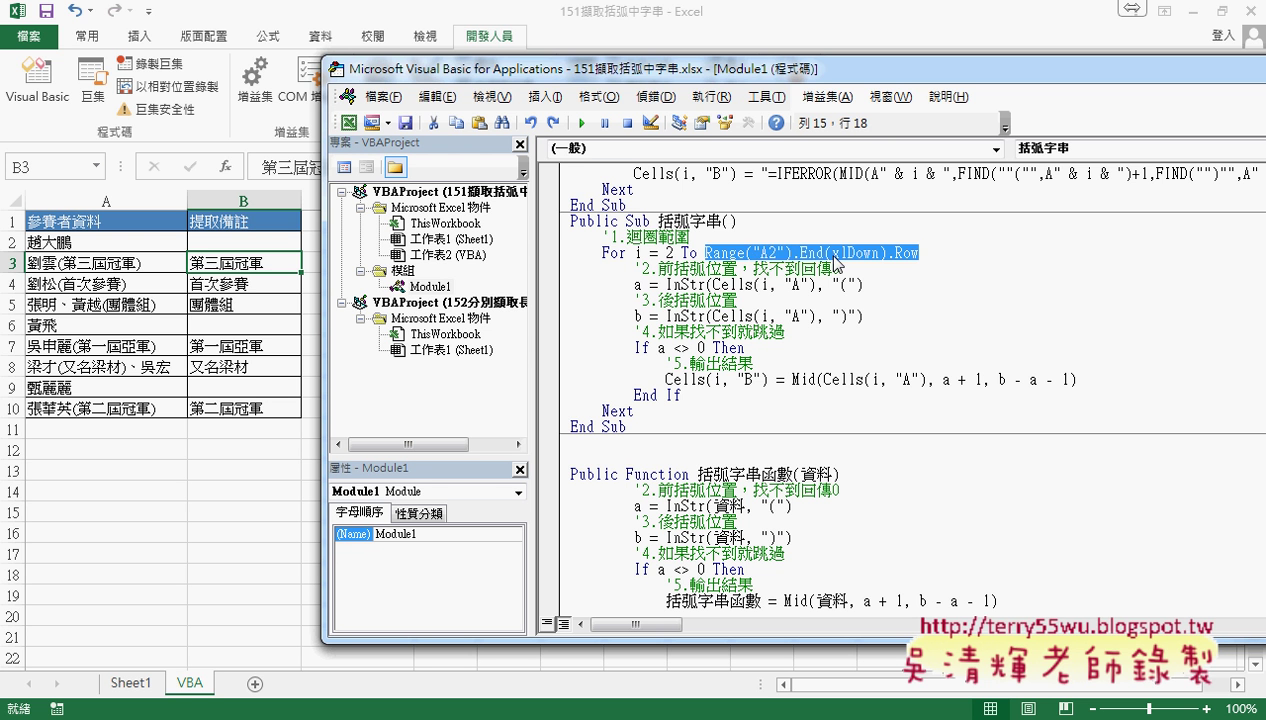
{"action": "left_click_drag", "start_coordinate": [916, 253], "coordinate": [795, 253]}
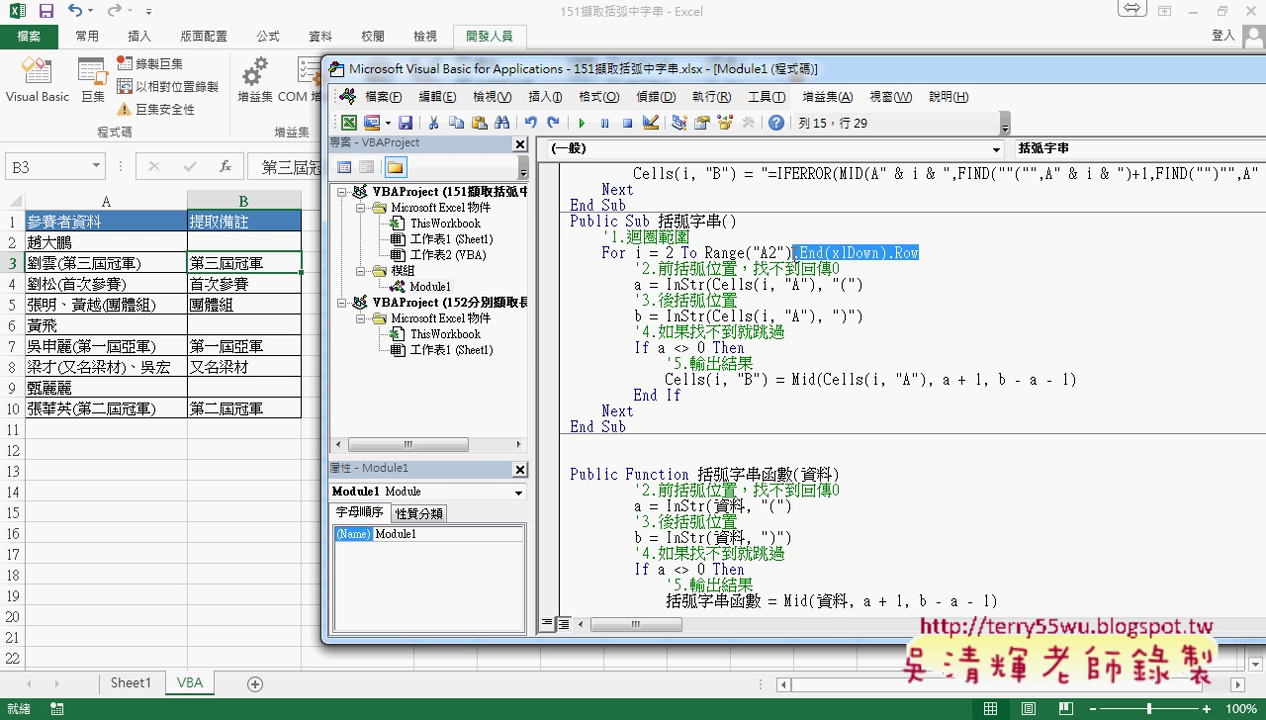
{"action": "type", "text": "."}
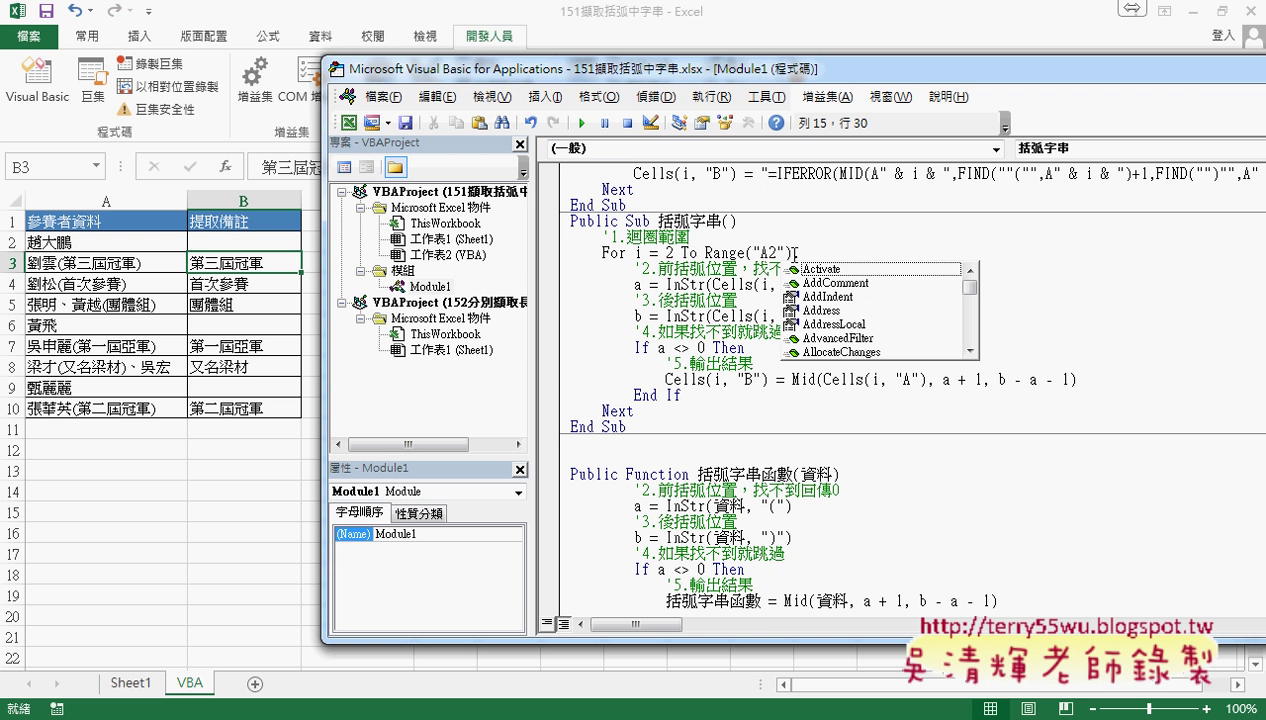
{"action": "type", "text": "E"}
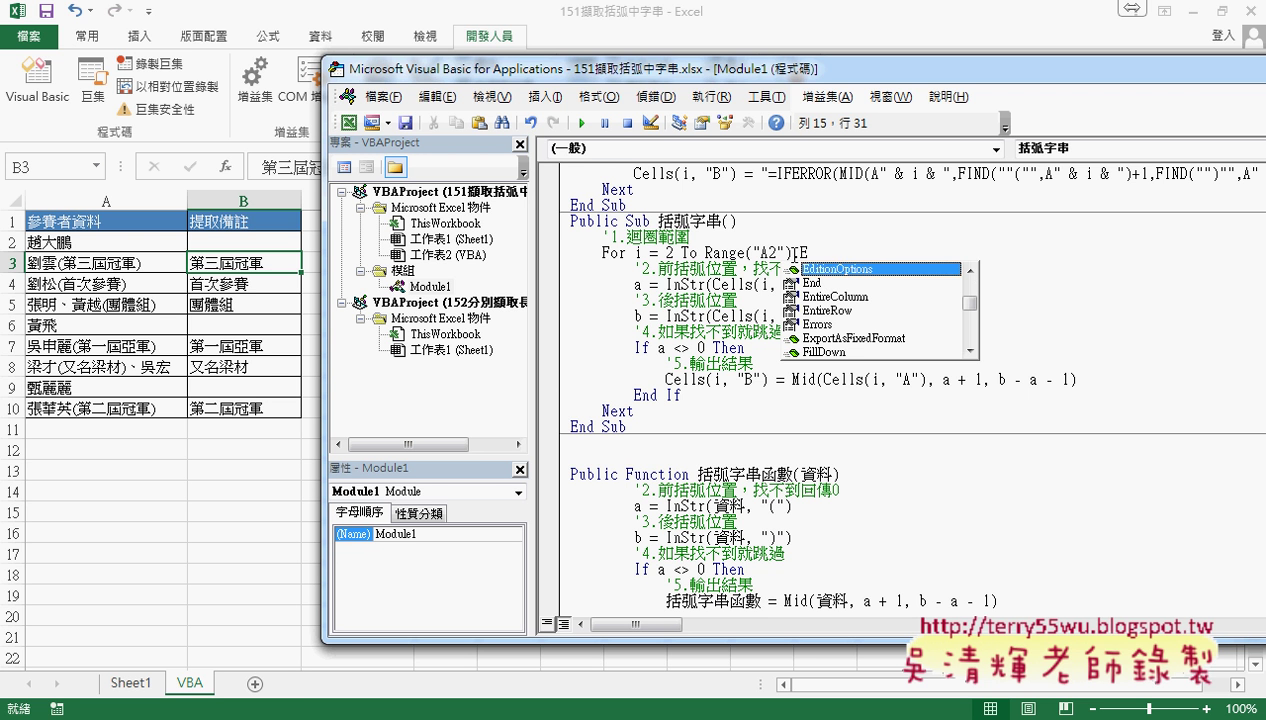
{"action": "type", "text": "n"}
{"action": "key", "text": "Tab"}
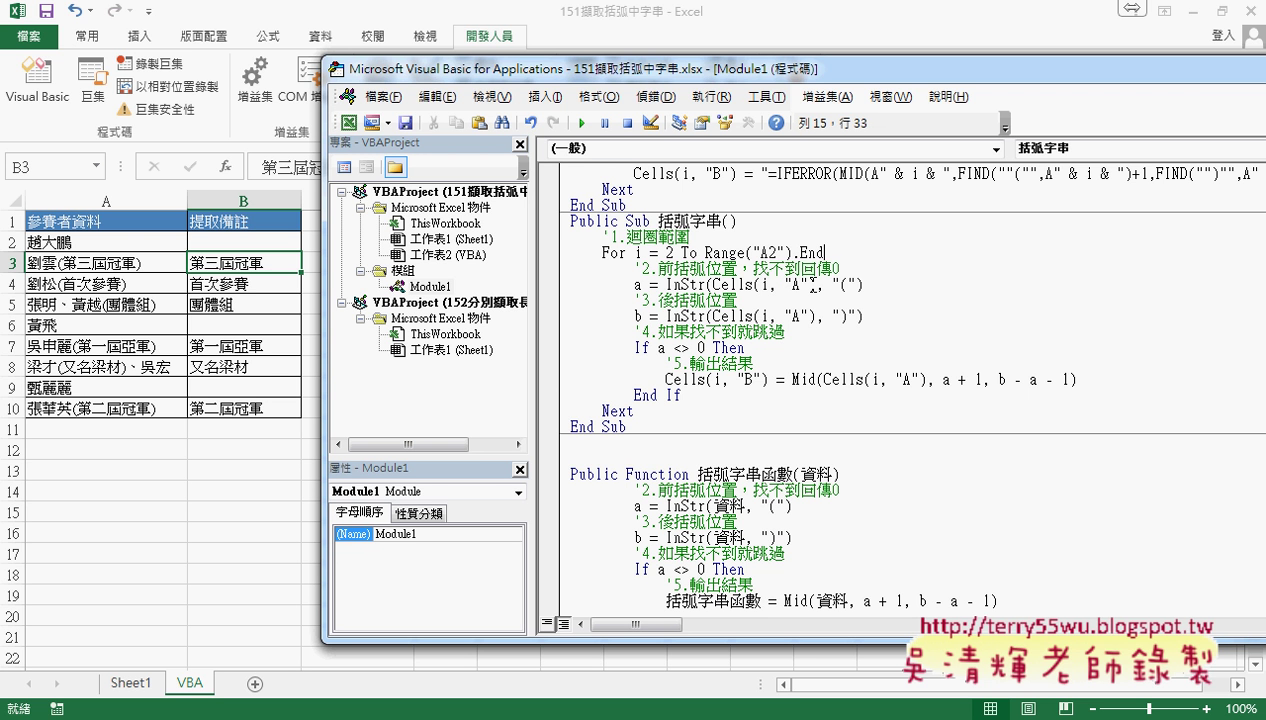
{"action": "type", "text": "("}
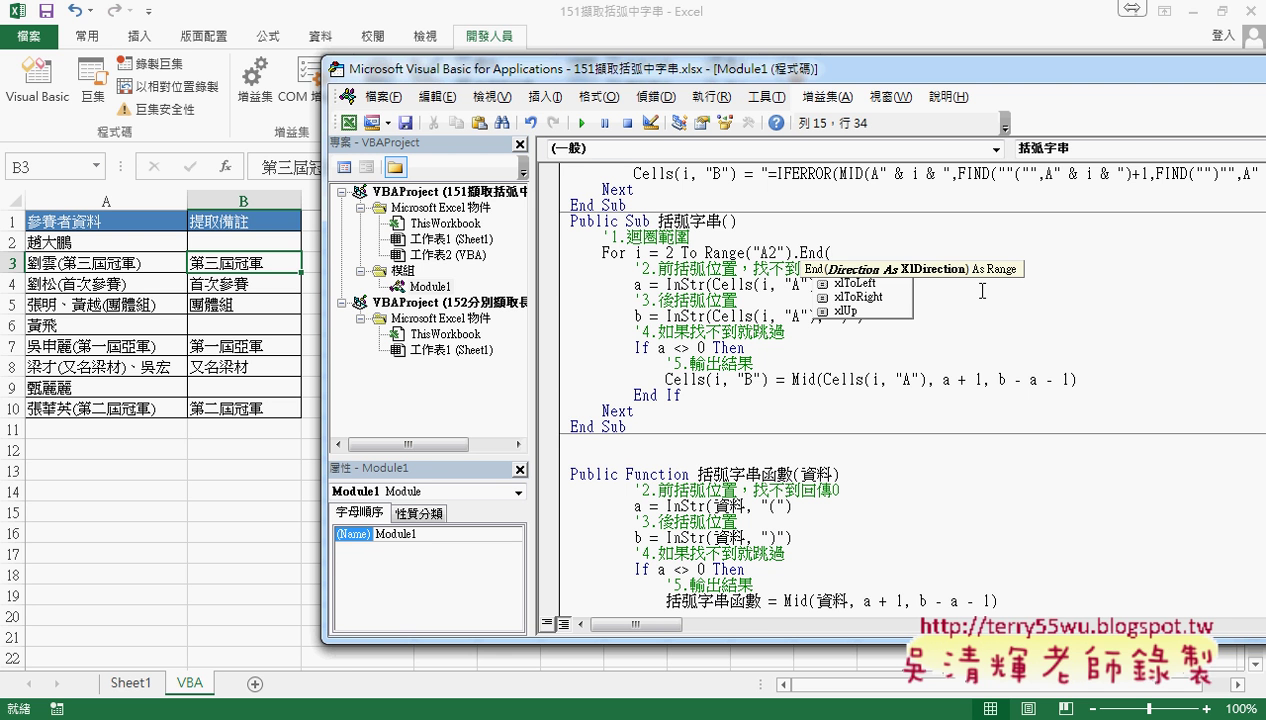
{"action": "type", "text": "xl"}
{"action": "key", "text": "Tab"}
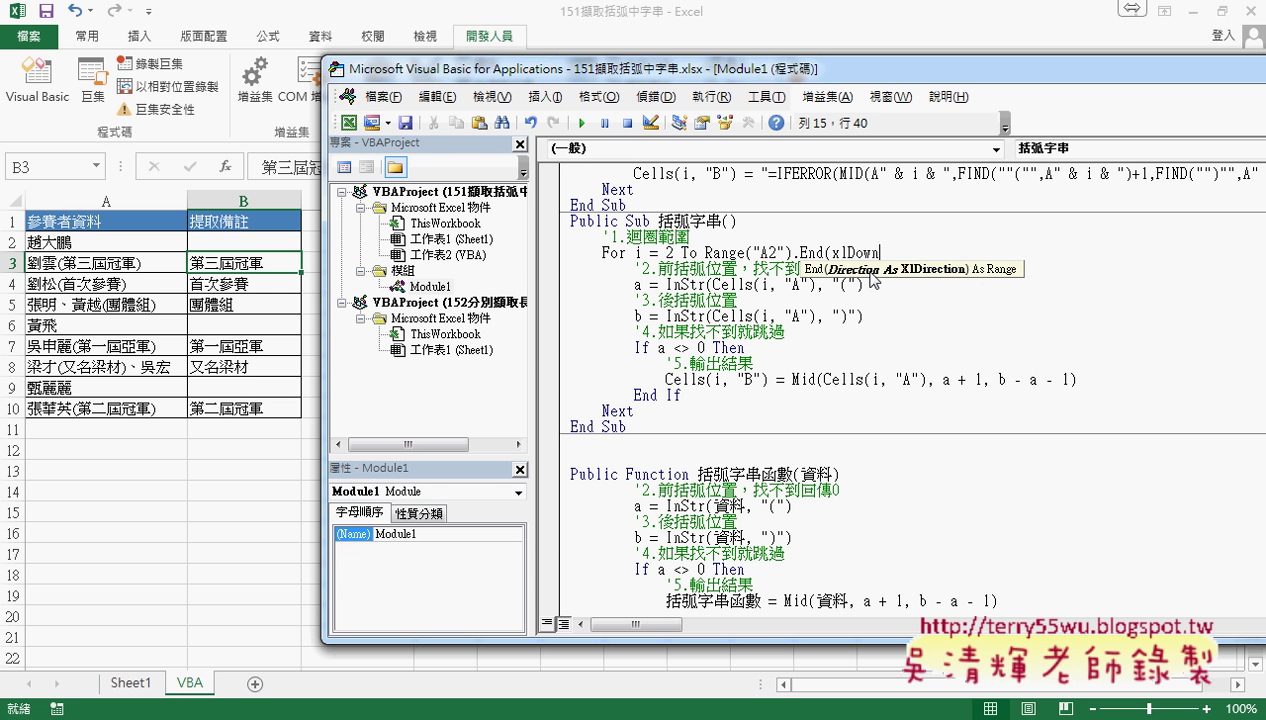
{"action": "type", "text": ")"}
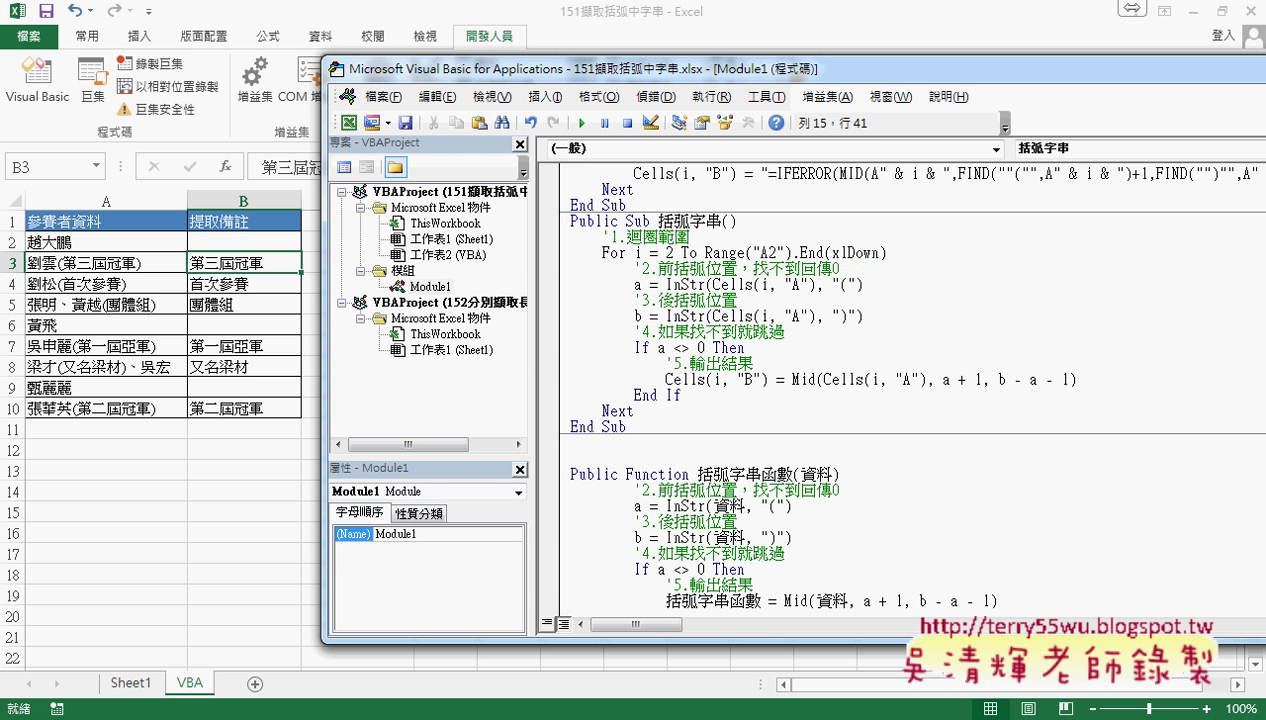
{"action": "type", "text": ".row"}
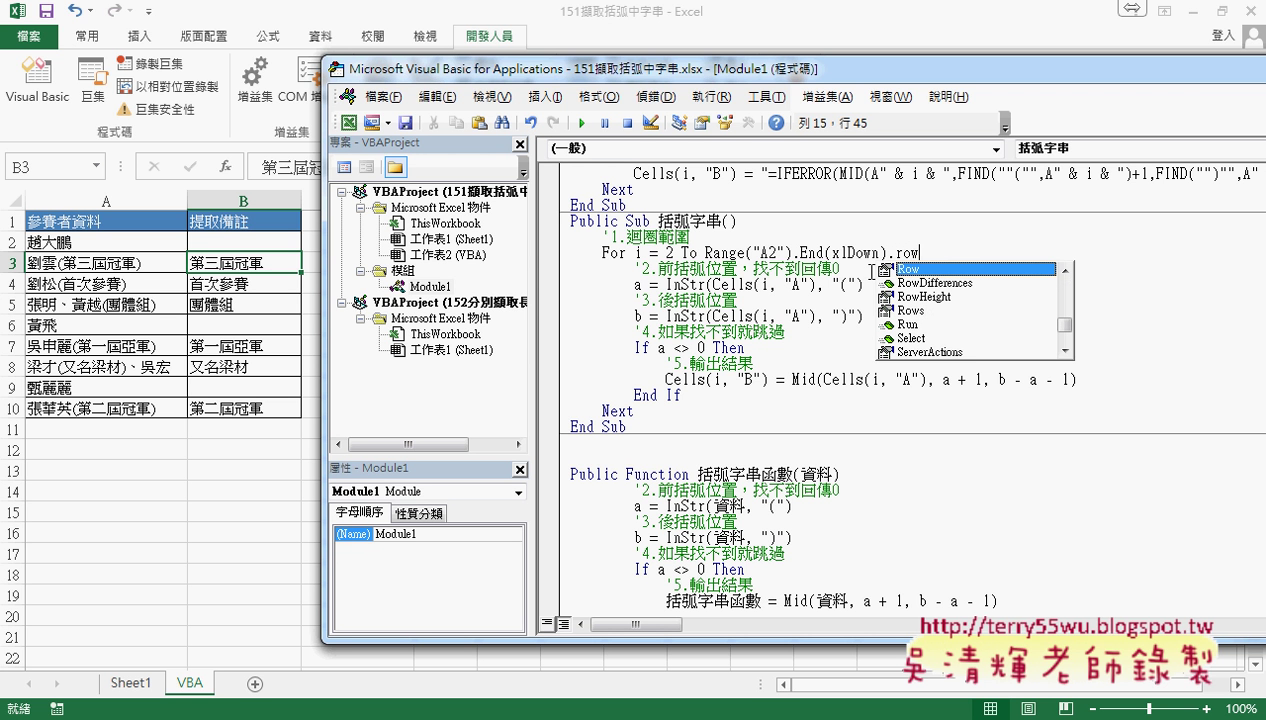
{"action": "double_click", "coordinate": [981, 270]}
{"action": "left_click_drag", "start_coordinate": [918, 253], "coordinate": [705, 253]}
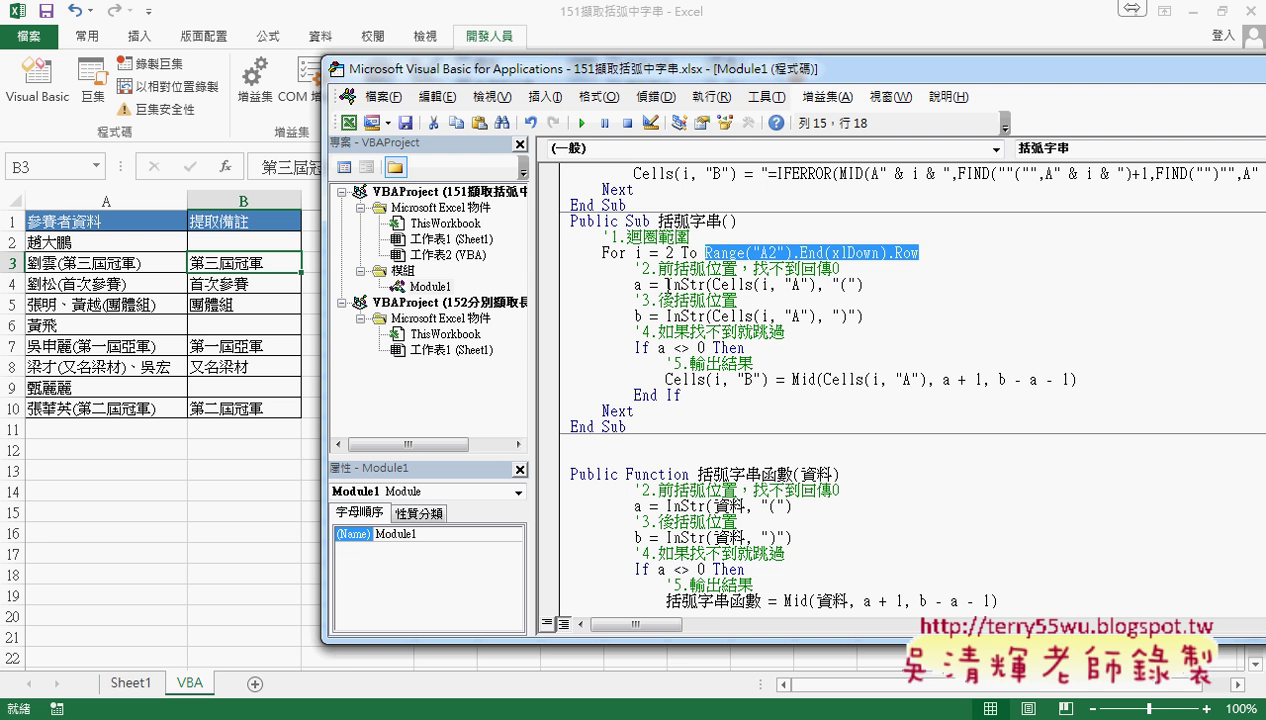
Highlight the 前括弧位置 comment and the InStr(Cells(i, "A"), "(") call, then circle cell A3 in red
{"action": "left_click_drag", "start_coordinate": [658, 268], "coordinate": [737, 268]}
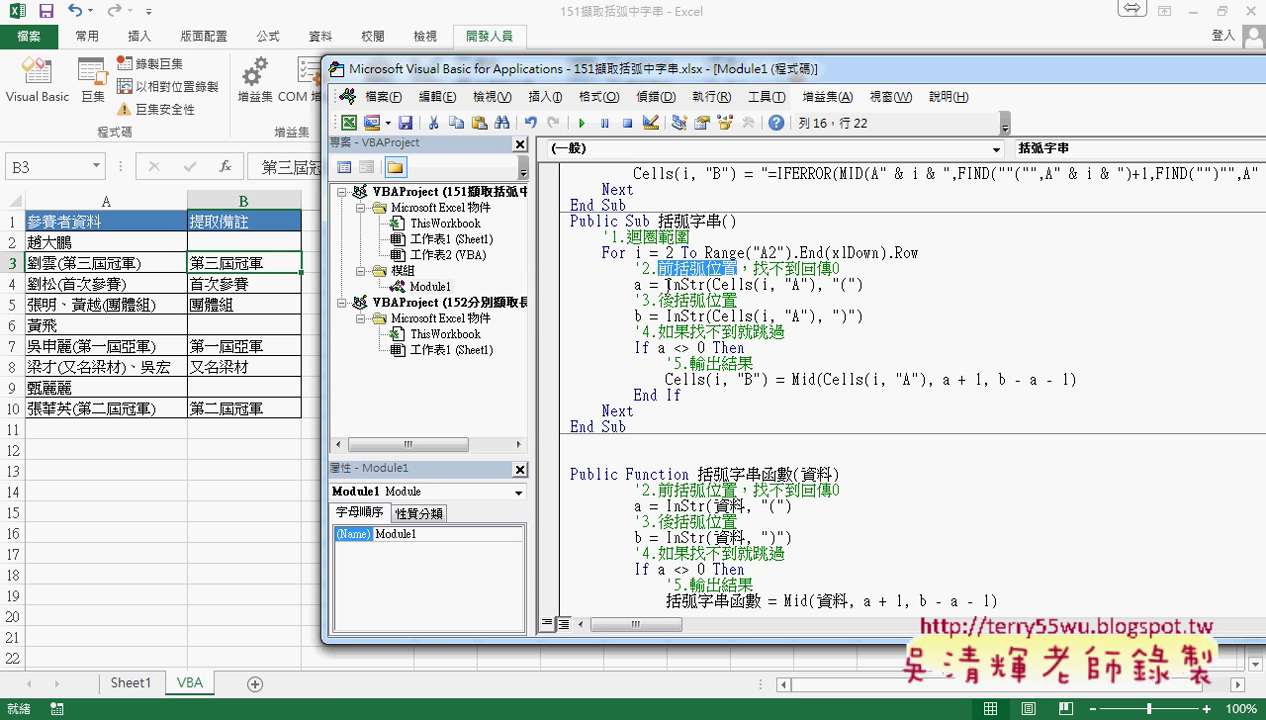
{"action": "left_click", "coordinate": [668, 285]}
{"action": "left_click_drag", "start_coordinate": [668, 285], "coordinate": [704, 285]}
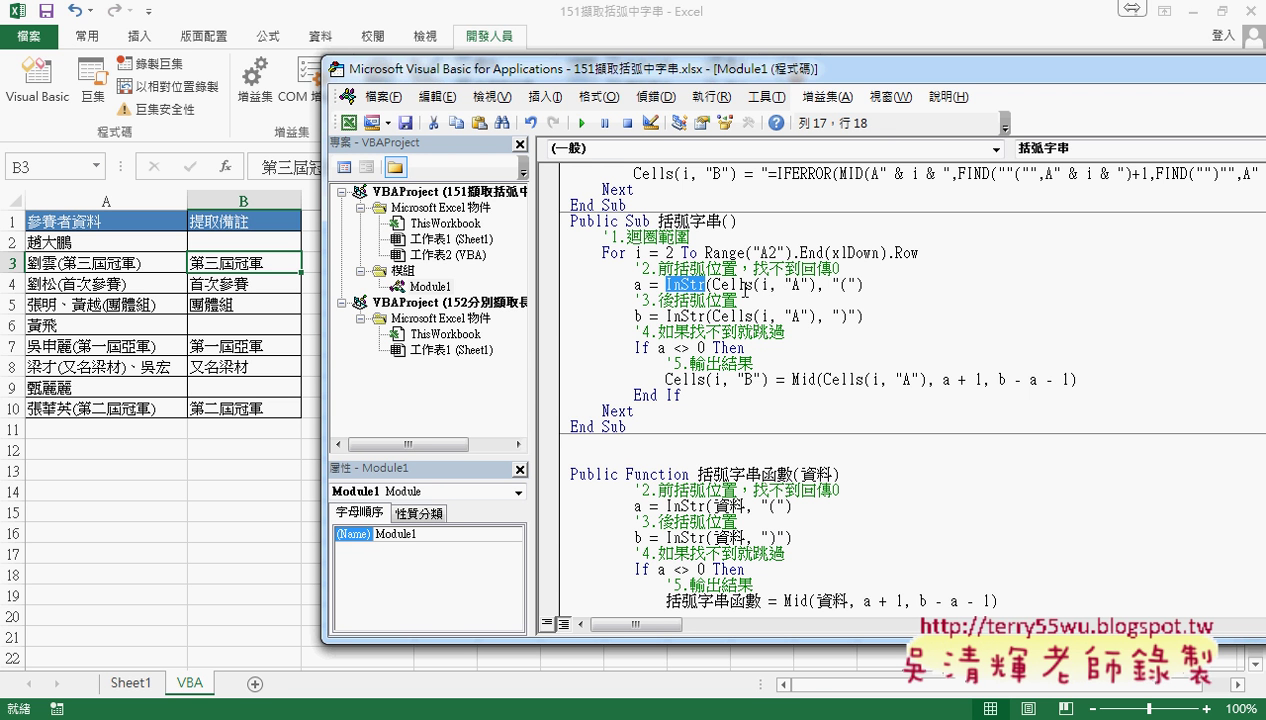
{"action": "left_click_drag", "start_coordinate": [712, 285], "coordinate": [855, 286]}
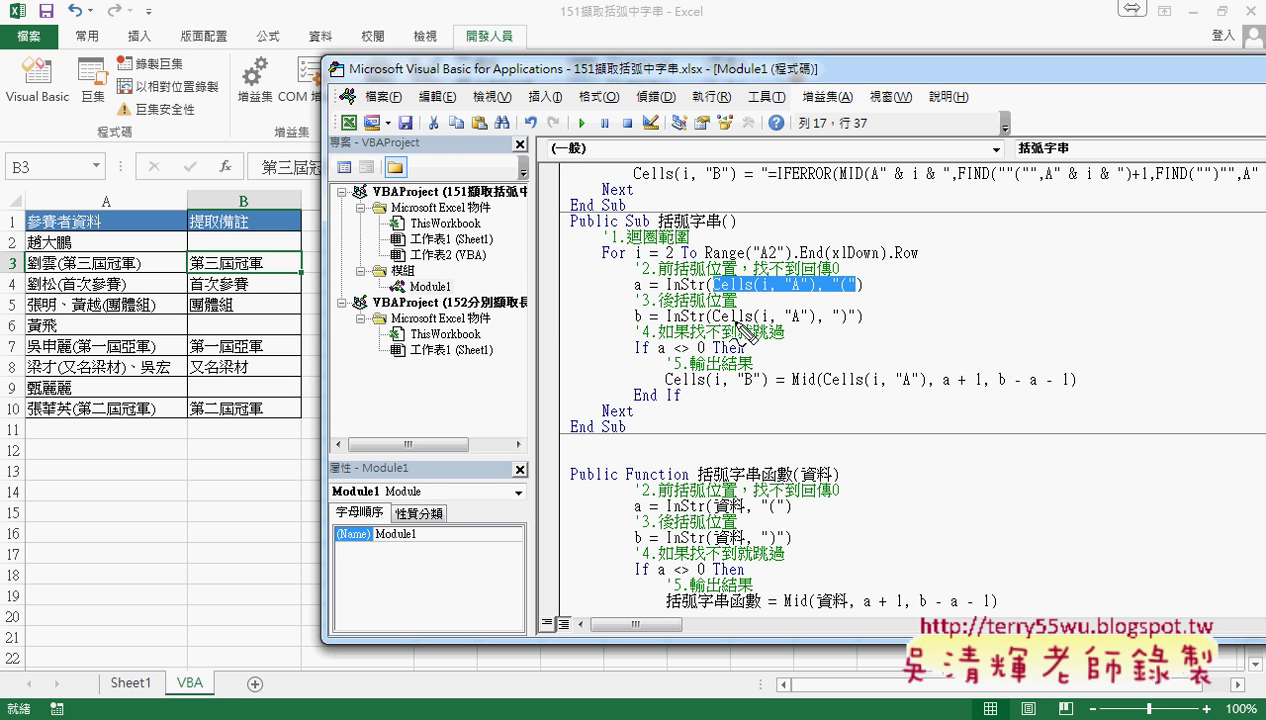
{"action": "mouse_move", "coordinate": [118, 268]}
{"action": "left_mouse_down"}
{"action": "mouse_move", "coordinate": [72, 252]}
{"action": "mouse_move", "coordinate": [532, 240]}
{"action": "mouse_move", "coordinate": [705, 283]}
{"action": "left_mouse_up"}
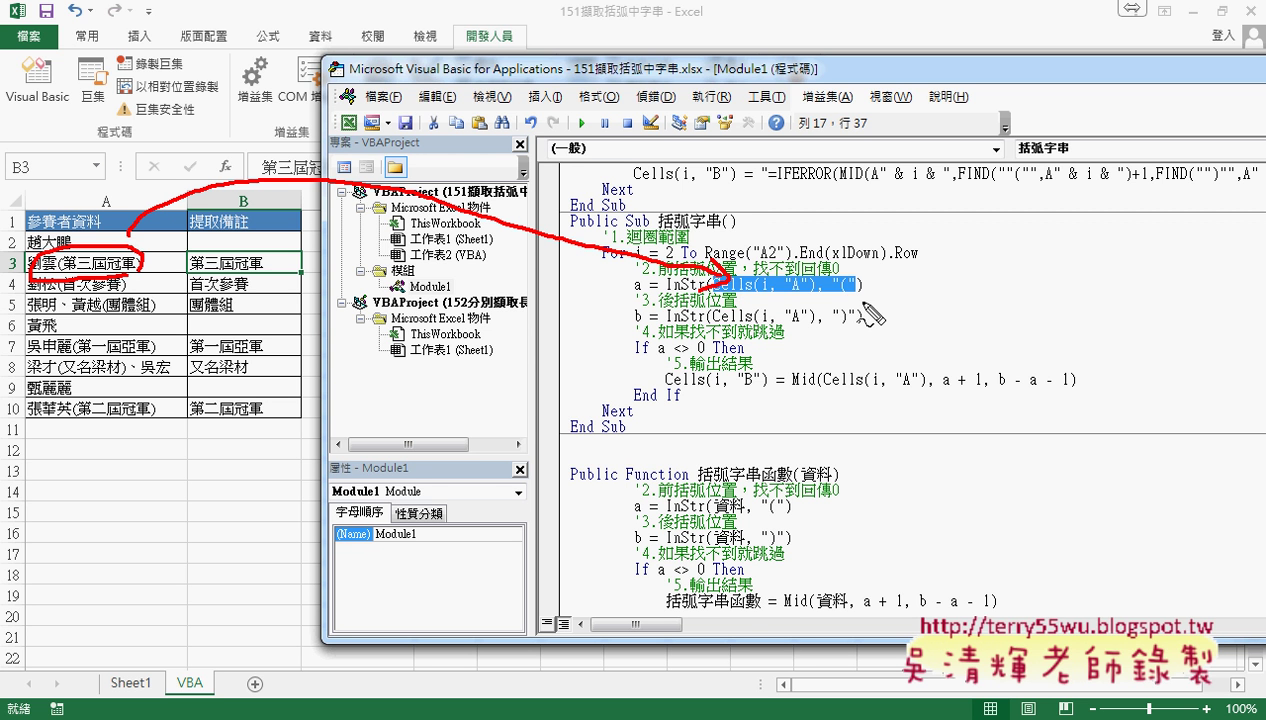
Mark in red that a finds "(" at position 3 and b finds ")" at 9, then erase the marks
{"action": "left_click_drag", "start_coordinate": [833, 296], "coordinate": [860, 296]}
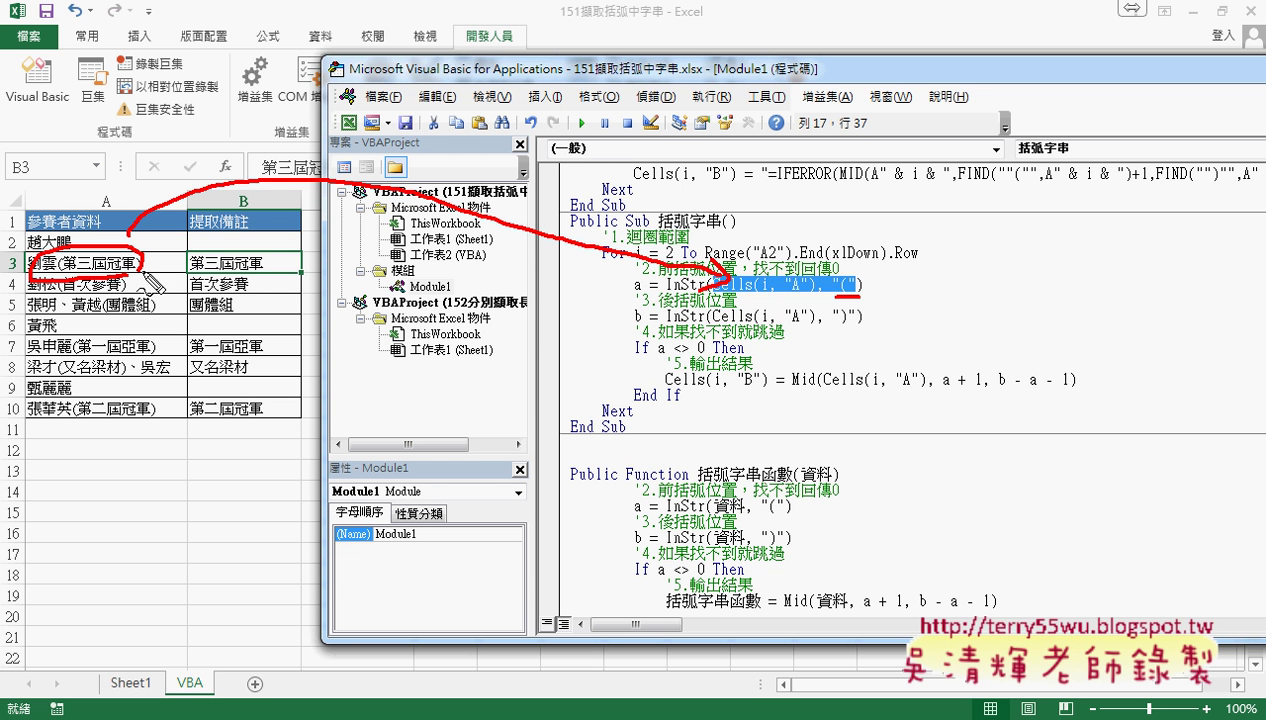
{"action": "left_click_drag", "start_coordinate": [12, 284], "coordinate": [14, 252]}
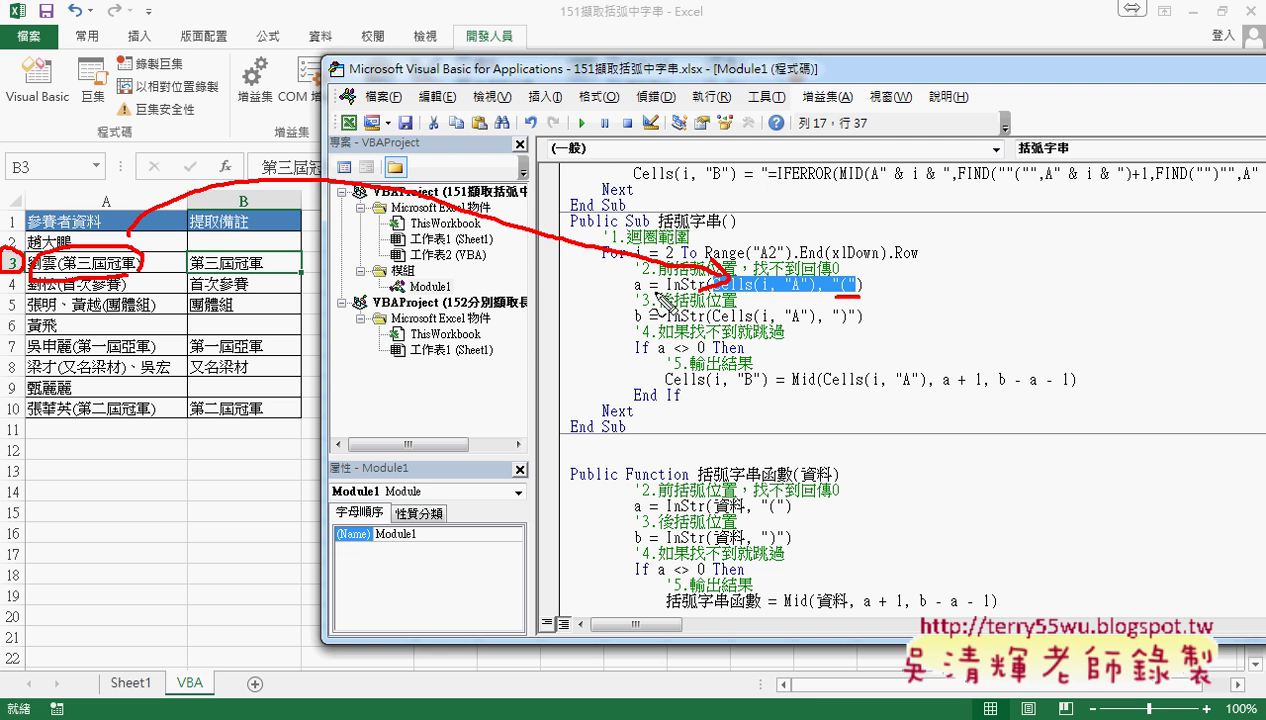
{"action": "left_click_drag", "start_coordinate": [906, 279], "coordinate": [908, 296]}
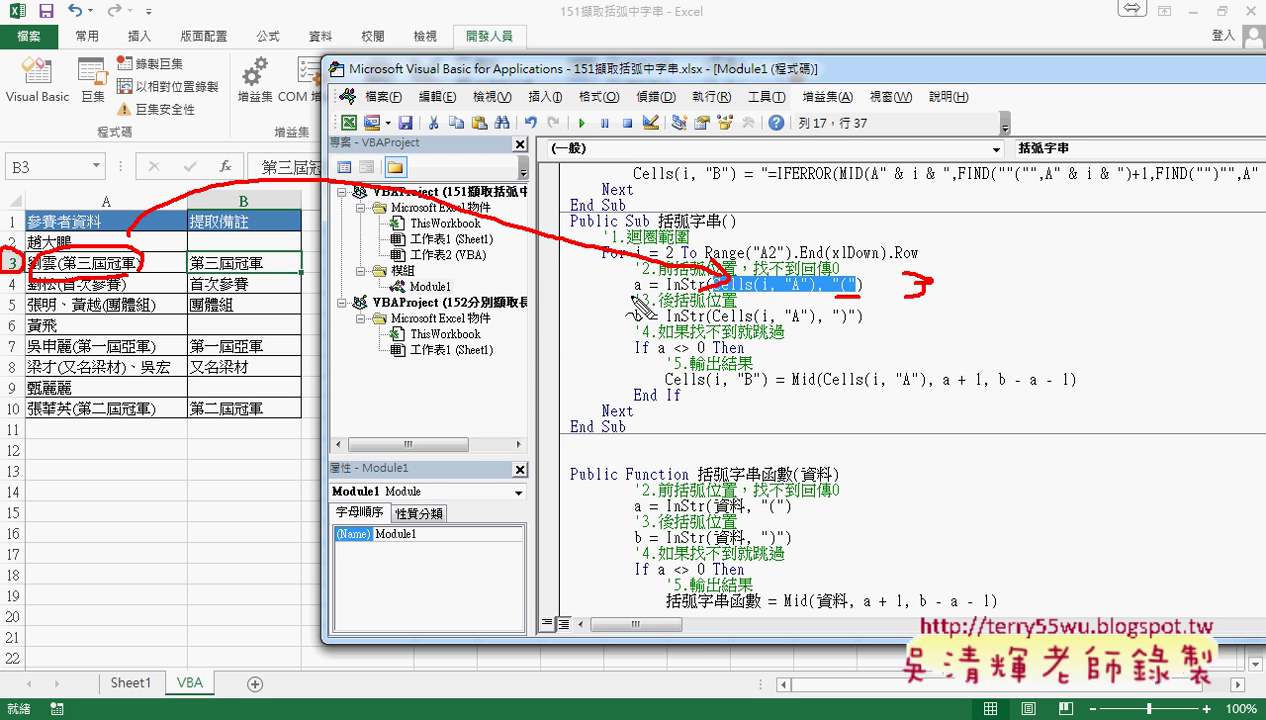
{"action": "left_click_drag", "start_coordinate": [632, 296], "coordinate": [648, 297]}
{"action": "left_click_drag", "start_coordinate": [632, 326], "coordinate": [642, 325]}
{"action": "left_click_drag", "start_coordinate": [905, 306], "coordinate": [665, 322]}
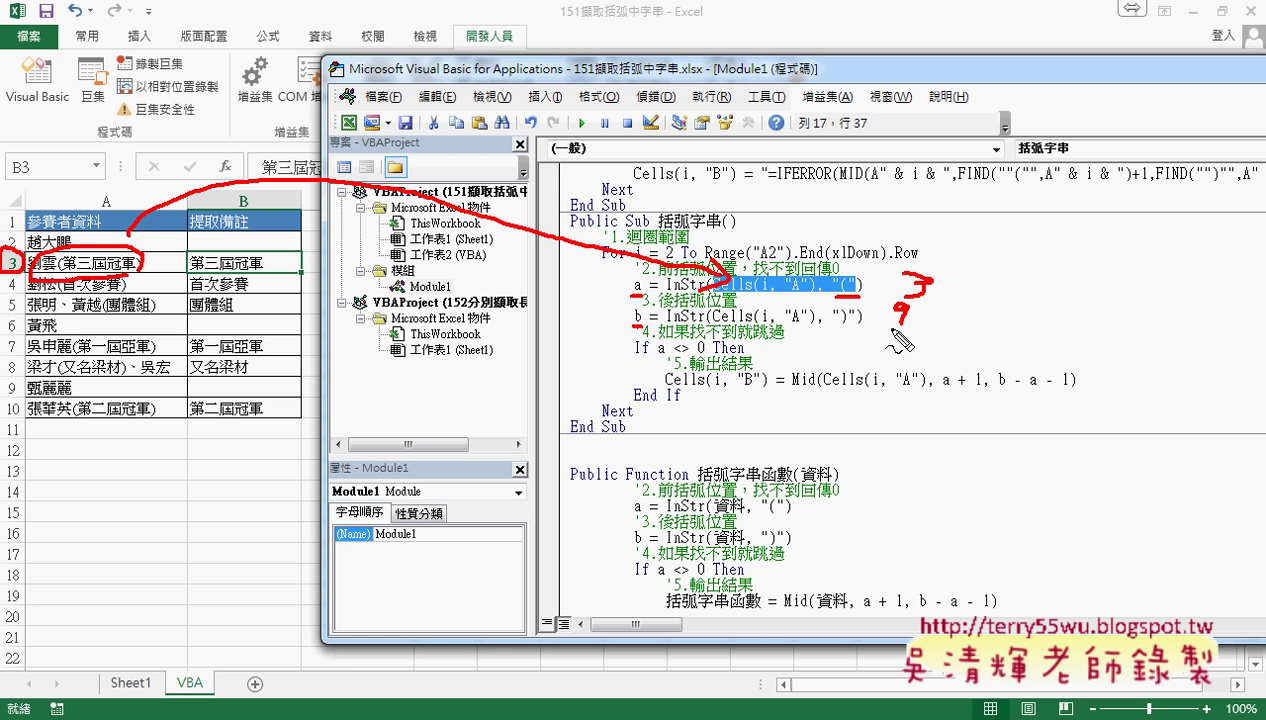
{"action": "left_click_drag", "start_coordinate": [880, 300], "coordinate": [656, 274]}
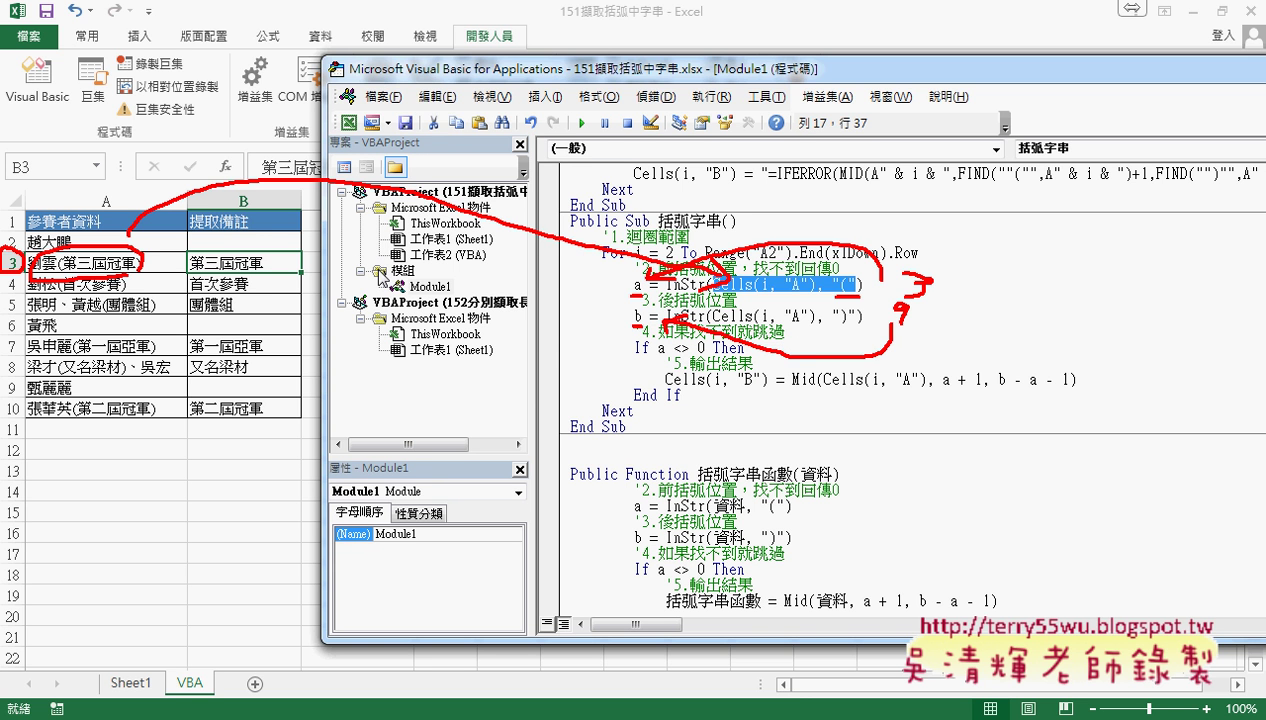
{"action": "key", "text": "Escape"}
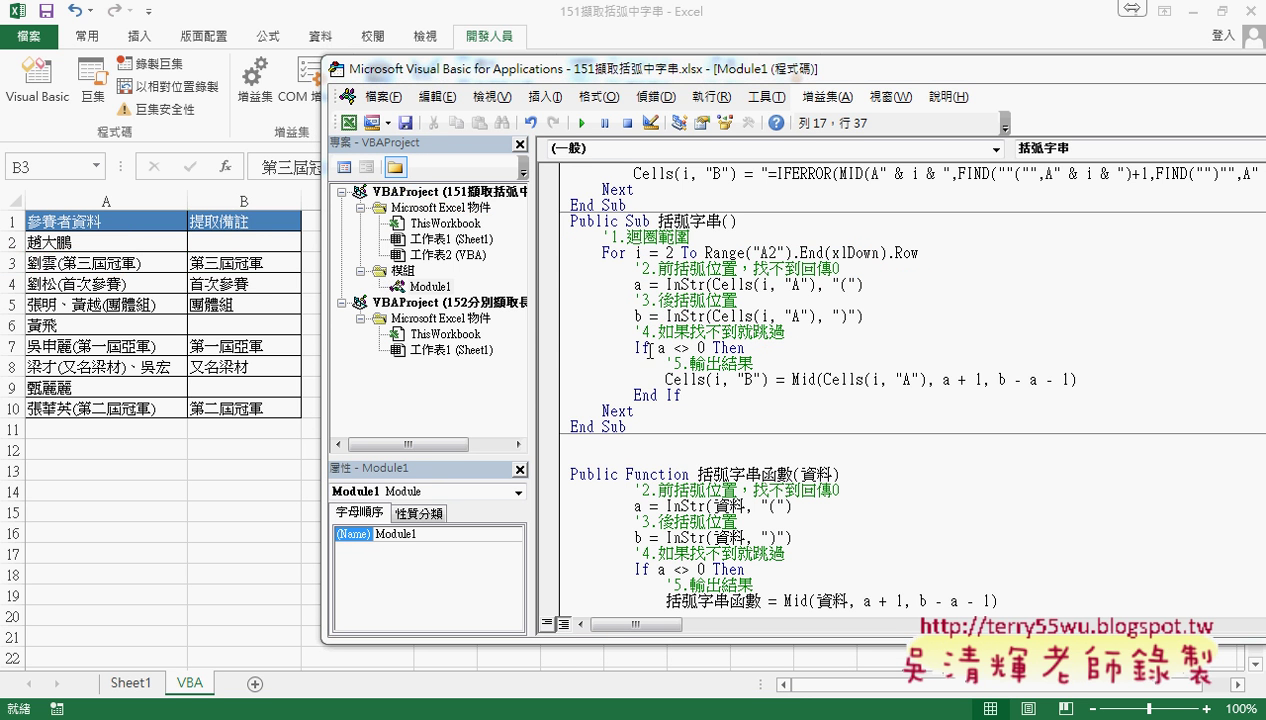
{"action": "double_click", "coordinate": [642, 348]}
{"action": "left_click_drag", "start_coordinate": [658, 350], "coordinate": [704, 350]}
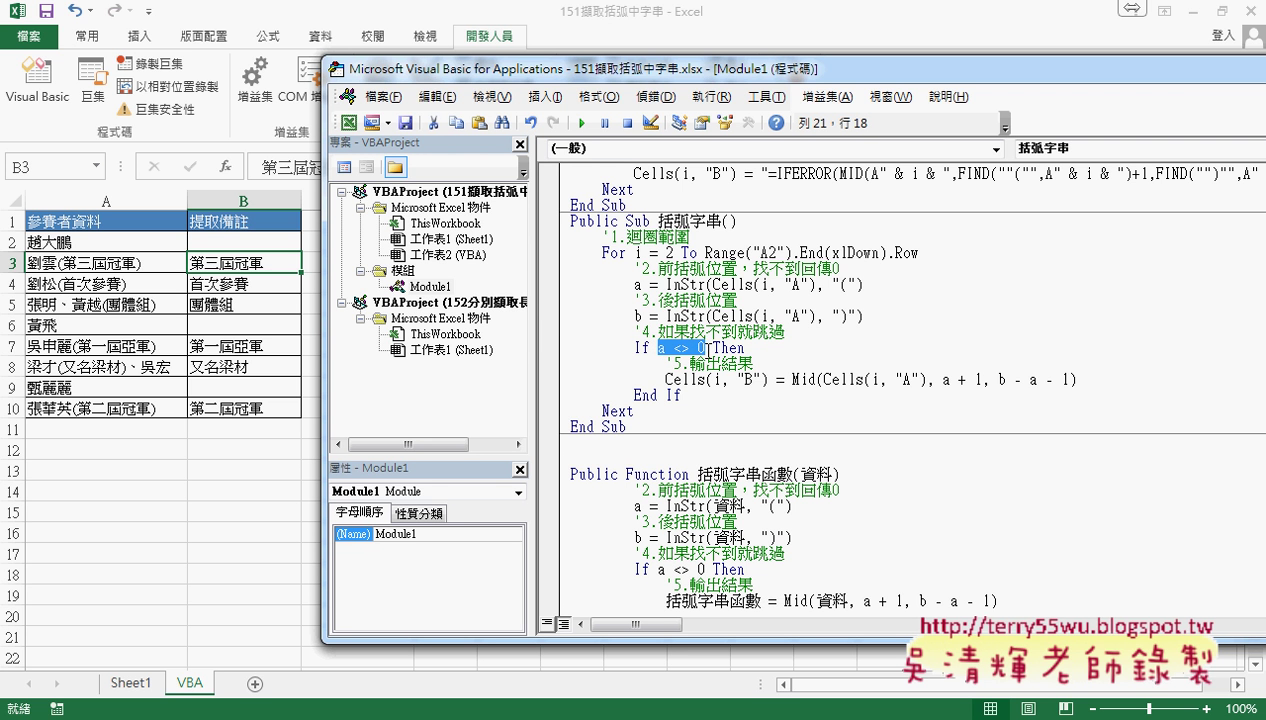
{"action": "left_click", "coordinate": [636, 284]}
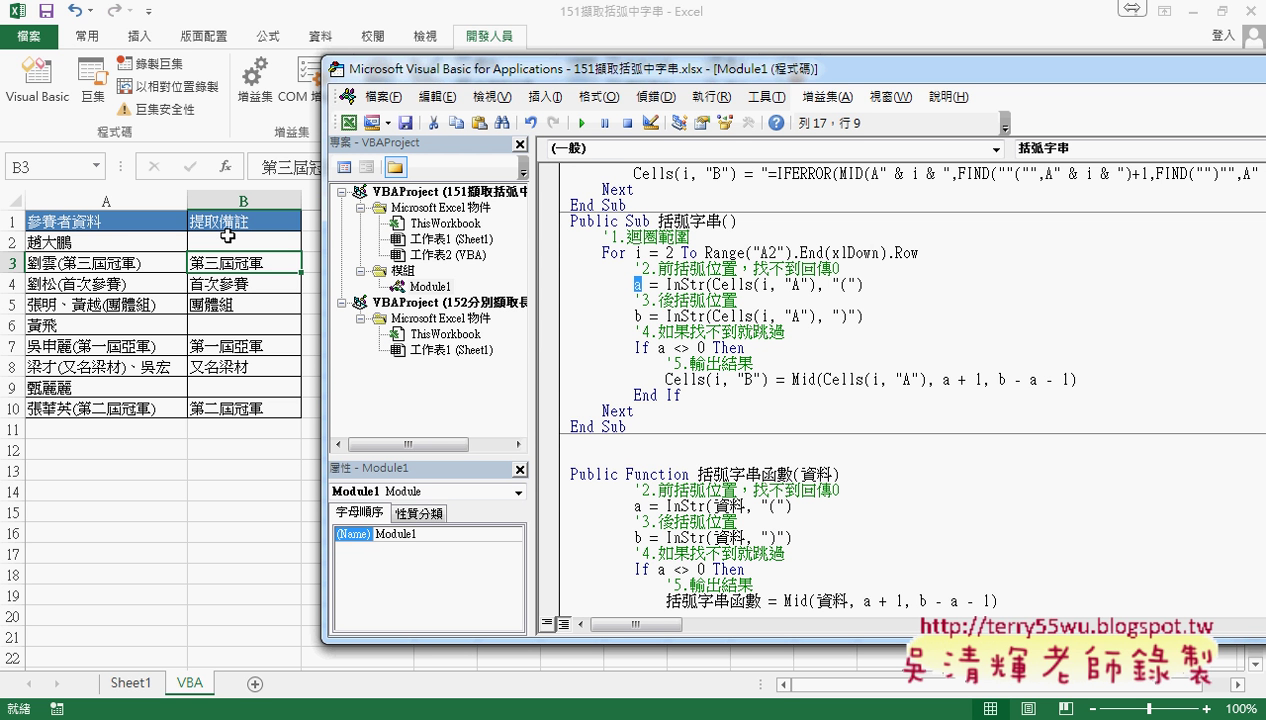
{"action": "left_click_drag", "start_coordinate": [666, 284], "coordinate": [703, 284]}
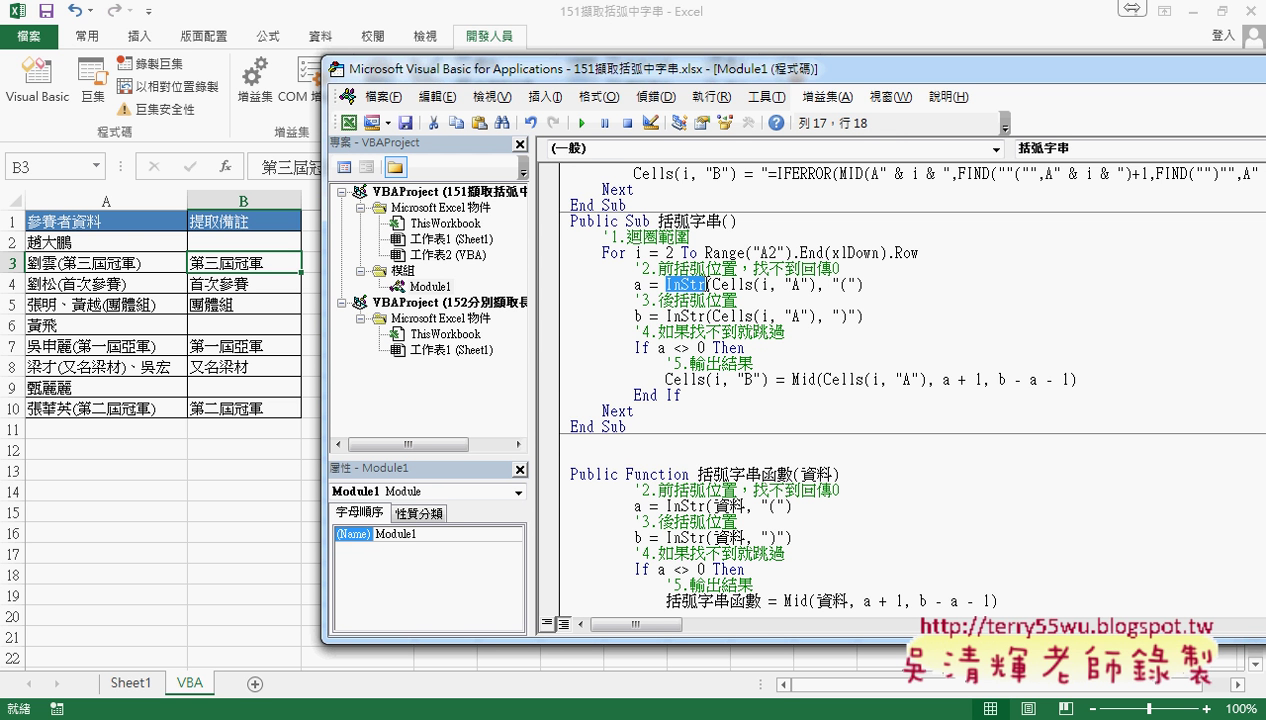
{"action": "left_click_drag", "start_coordinate": [658, 348], "coordinate": [702, 348]}
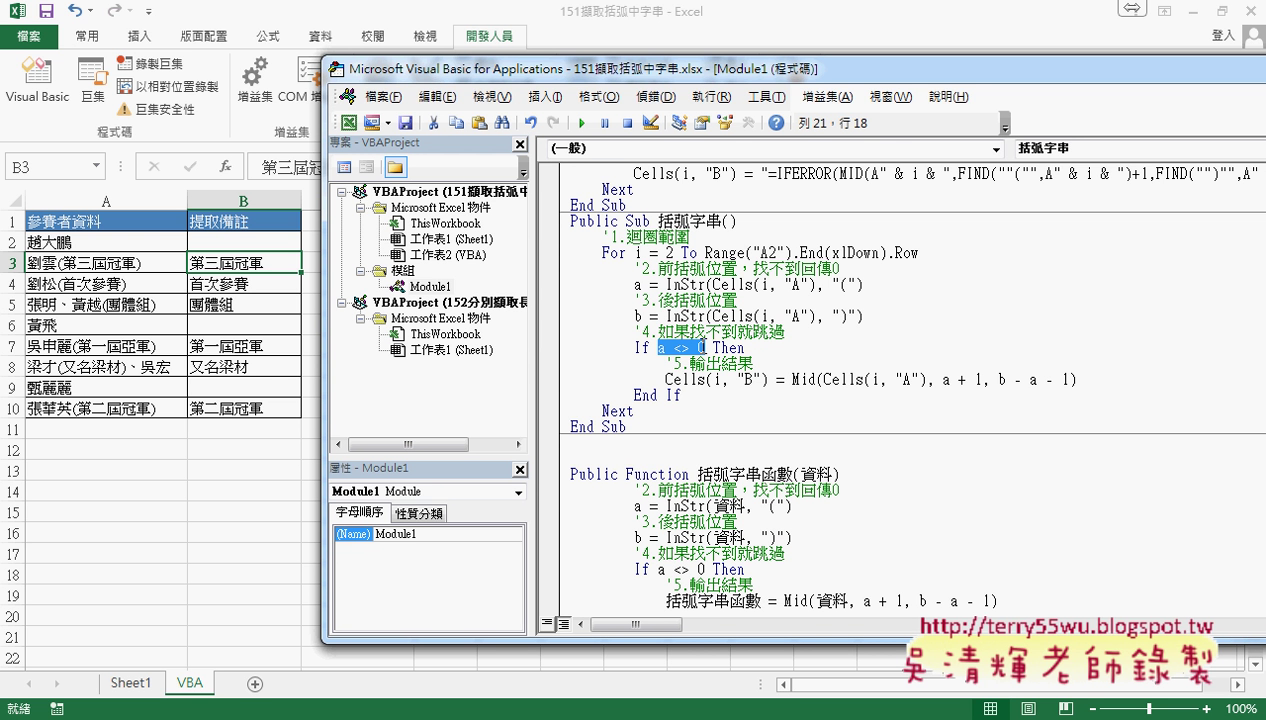
{"action": "left_click_drag", "start_coordinate": [666, 379], "coordinate": [1094, 379]}
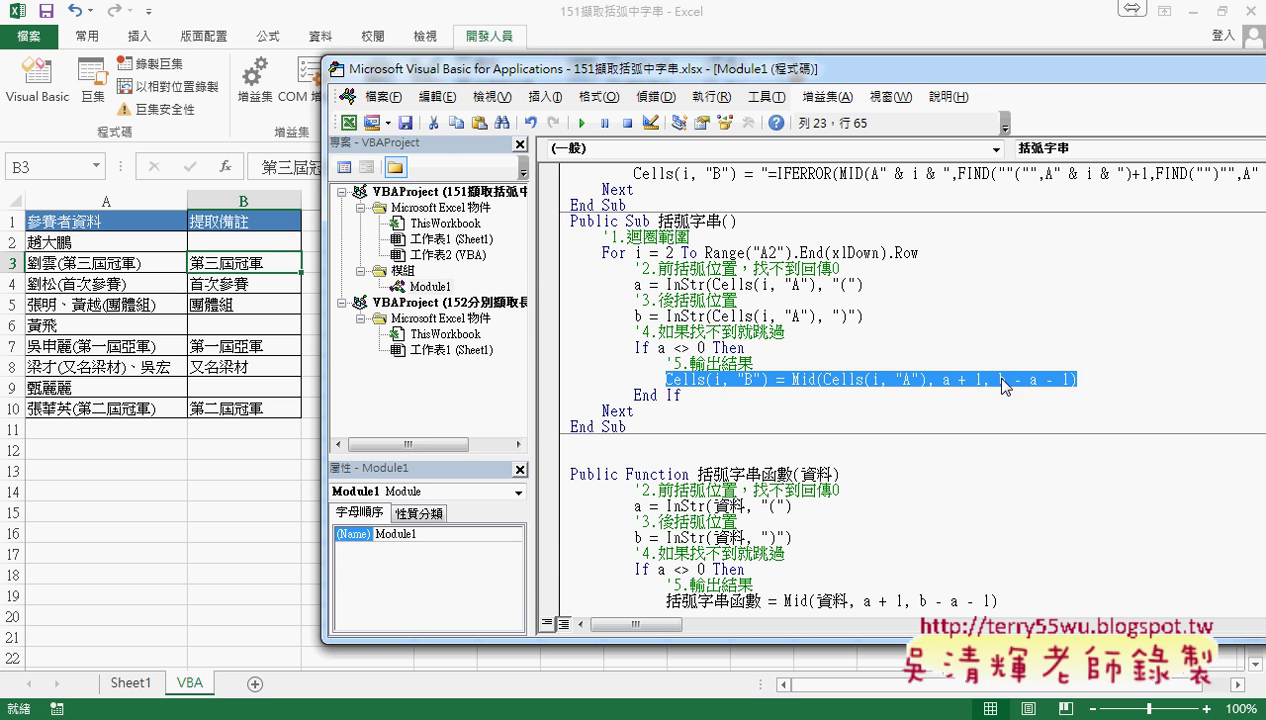
{"action": "left_click_drag", "start_coordinate": [673, 348], "coordinate": [689, 348]}
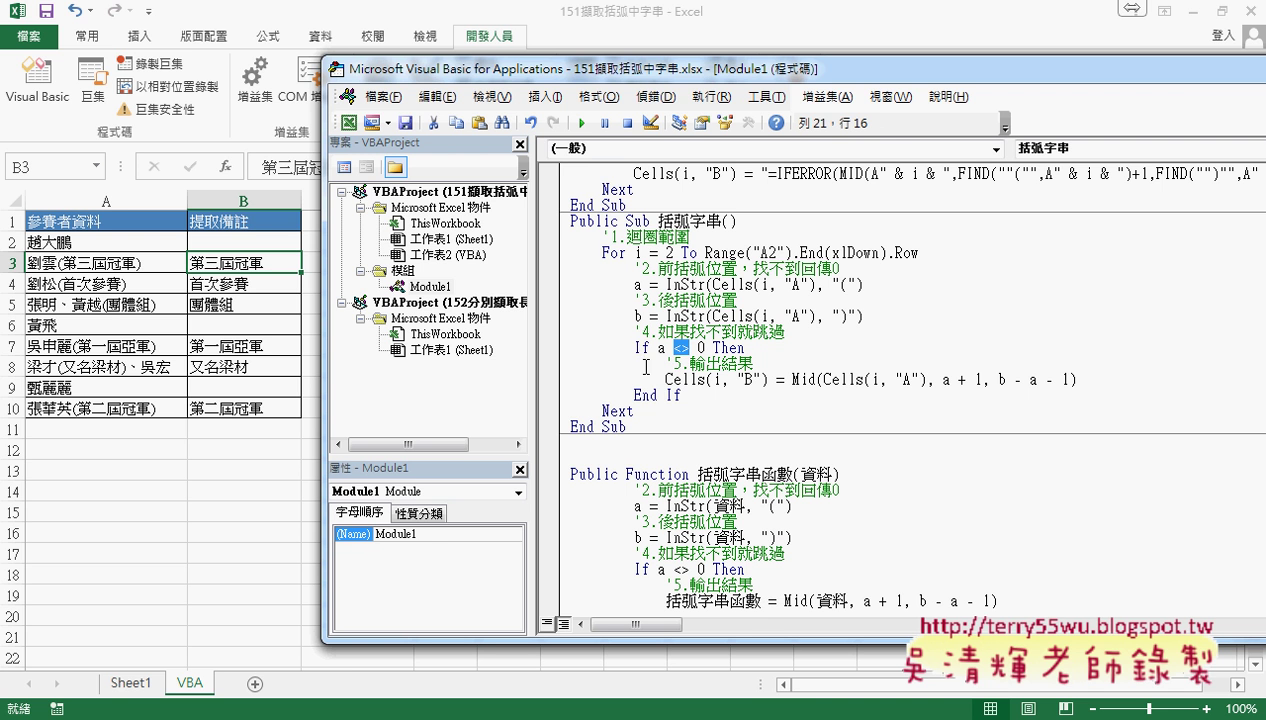
{"action": "left_click_drag", "start_coordinate": [648, 395], "coordinate": [681, 395]}
{"action": "left_click_drag", "start_coordinate": [658, 348], "coordinate": [708, 348]}
{"action": "left_click_drag", "start_coordinate": [792, 380], "coordinate": [817, 380]}
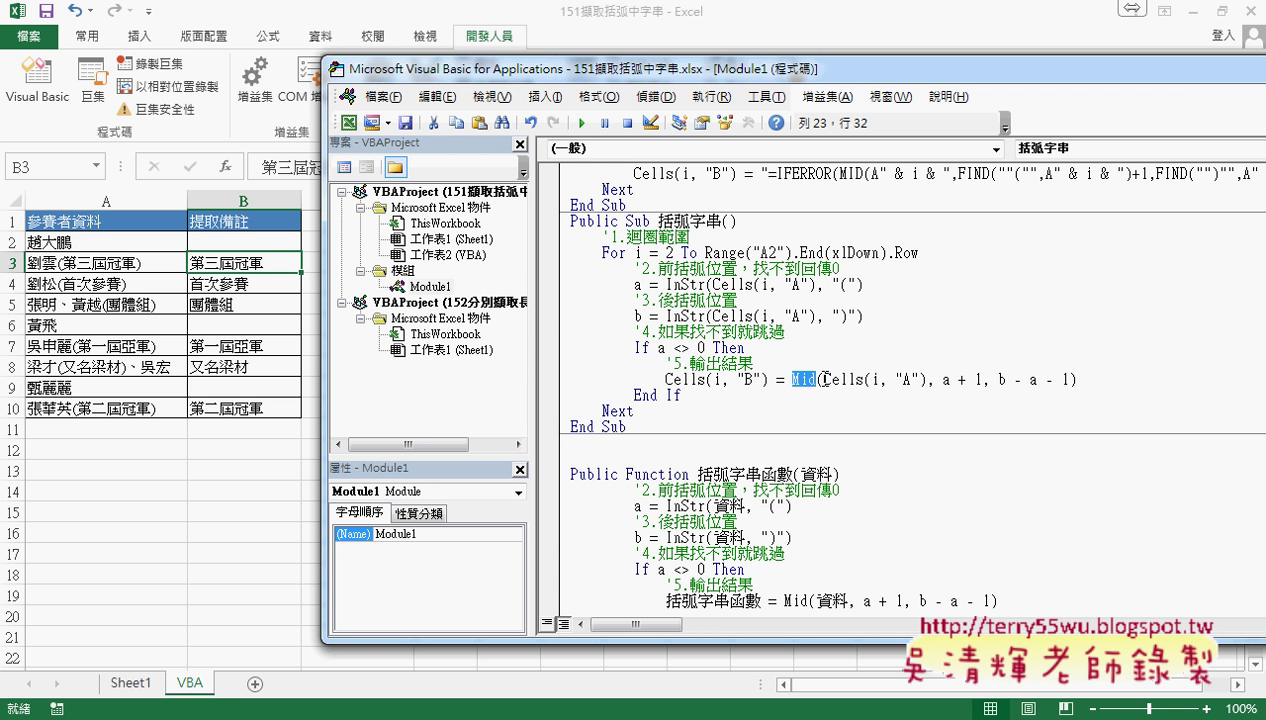
{"action": "left_click_drag", "start_coordinate": [824, 380], "coordinate": [926, 380]}
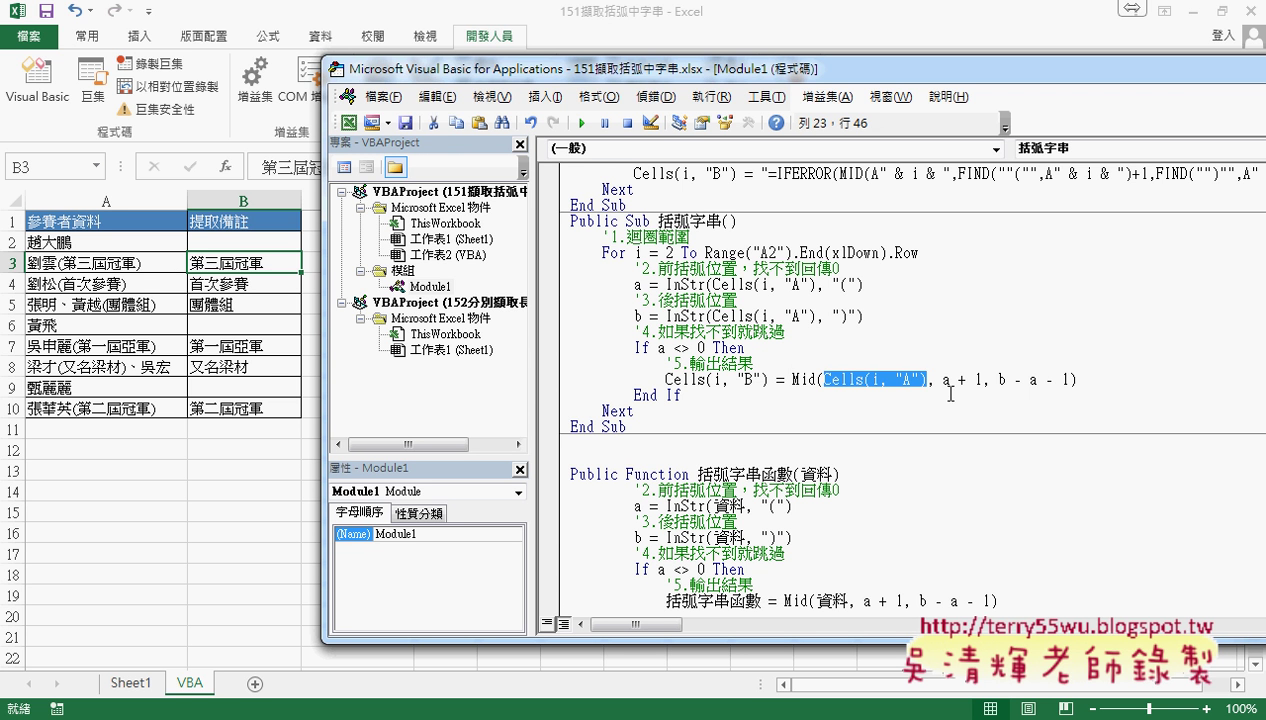
{"action": "left_click_drag", "start_coordinate": [942, 380], "coordinate": [979, 380]}
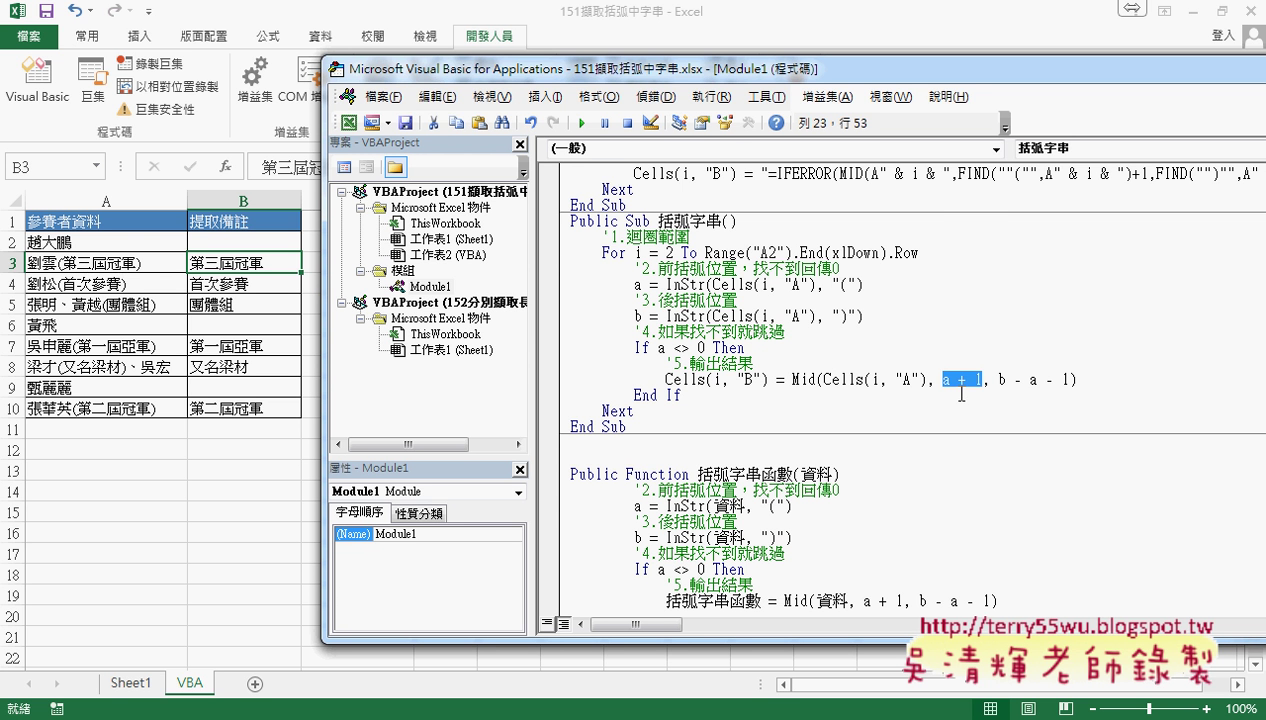
{"action": "left_click", "coordinate": [999, 379]}
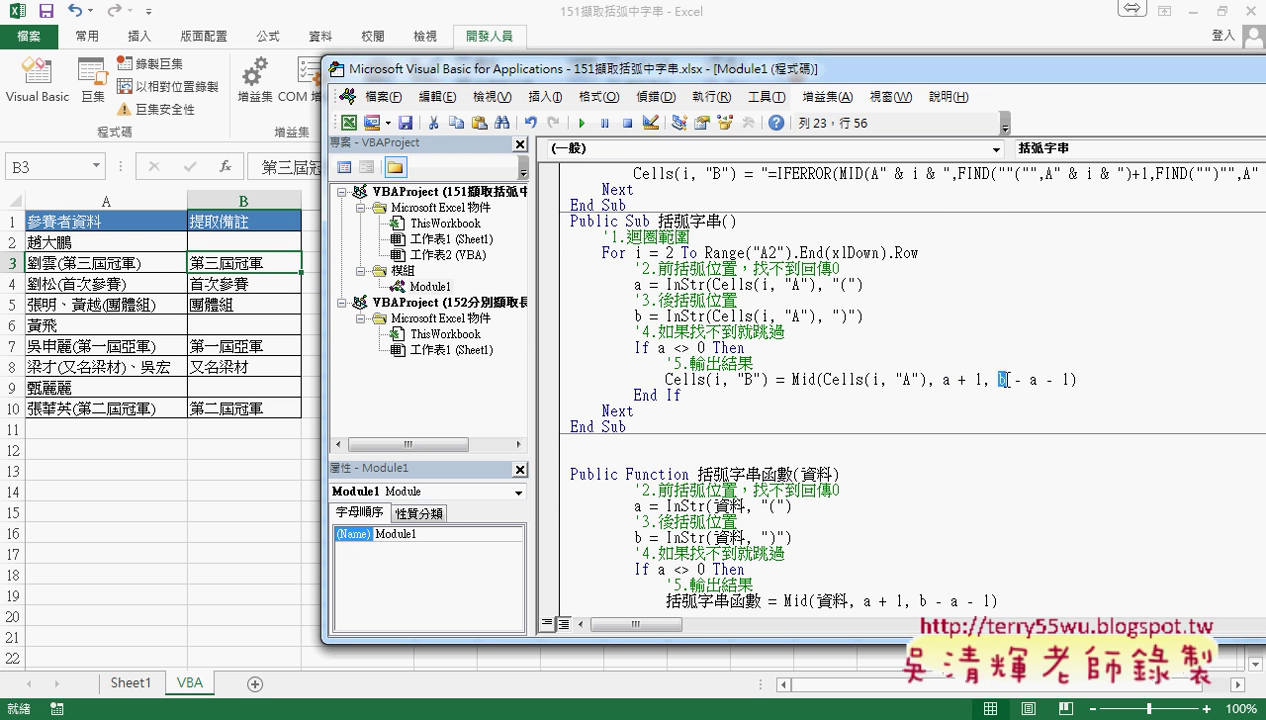
{"action": "left_click_drag", "start_coordinate": [1001, 379], "coordinate": [1070, 379]}
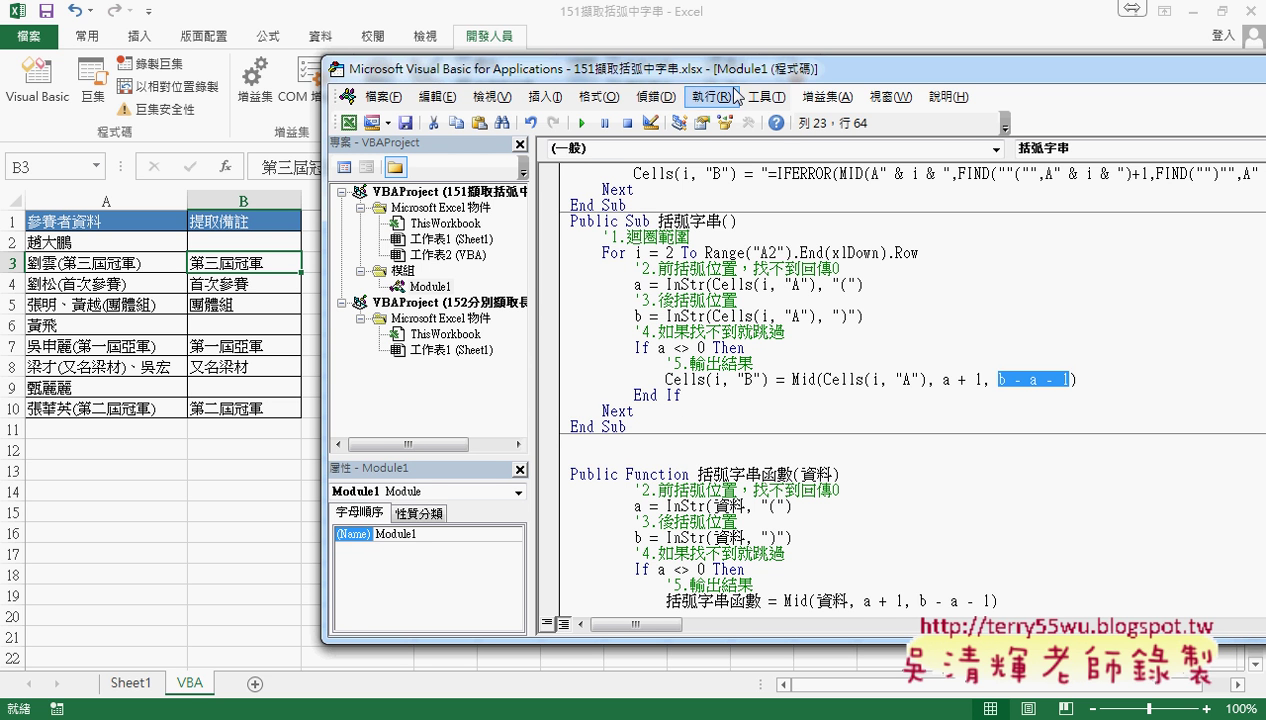
{"action": "left_click_drag", "start_coordinate": [731, 68], "coordinate": [771, 66]}
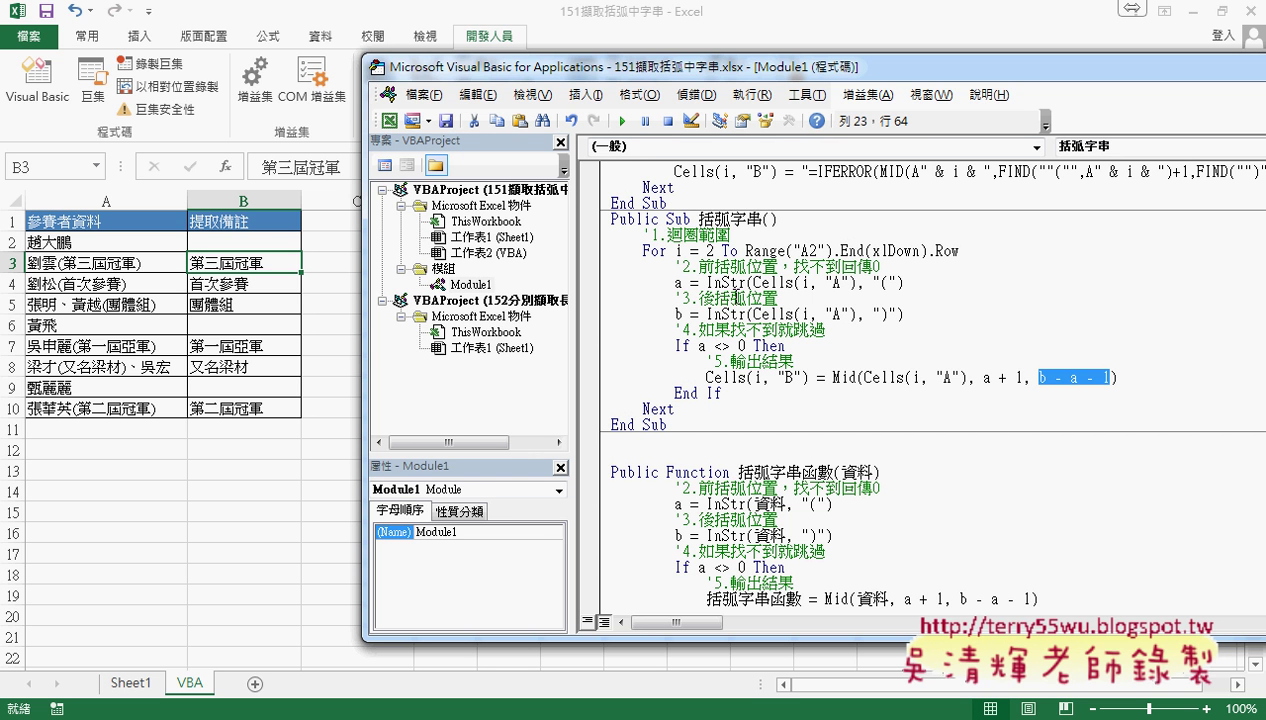
Draw a new Form Control button below the existing buttons on the worksheet
{"action": "left_click", "coordinate": [342, 379]}
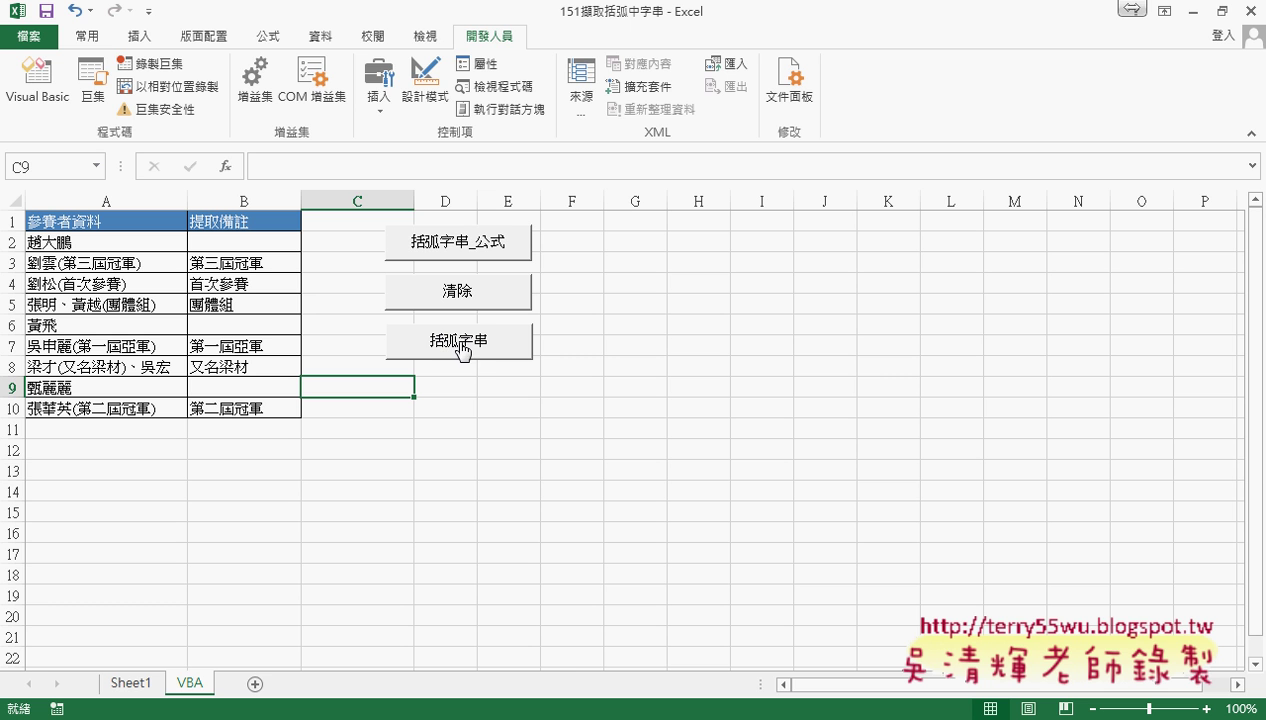
{"action": "left_click", "coordinate": [380, 115]}
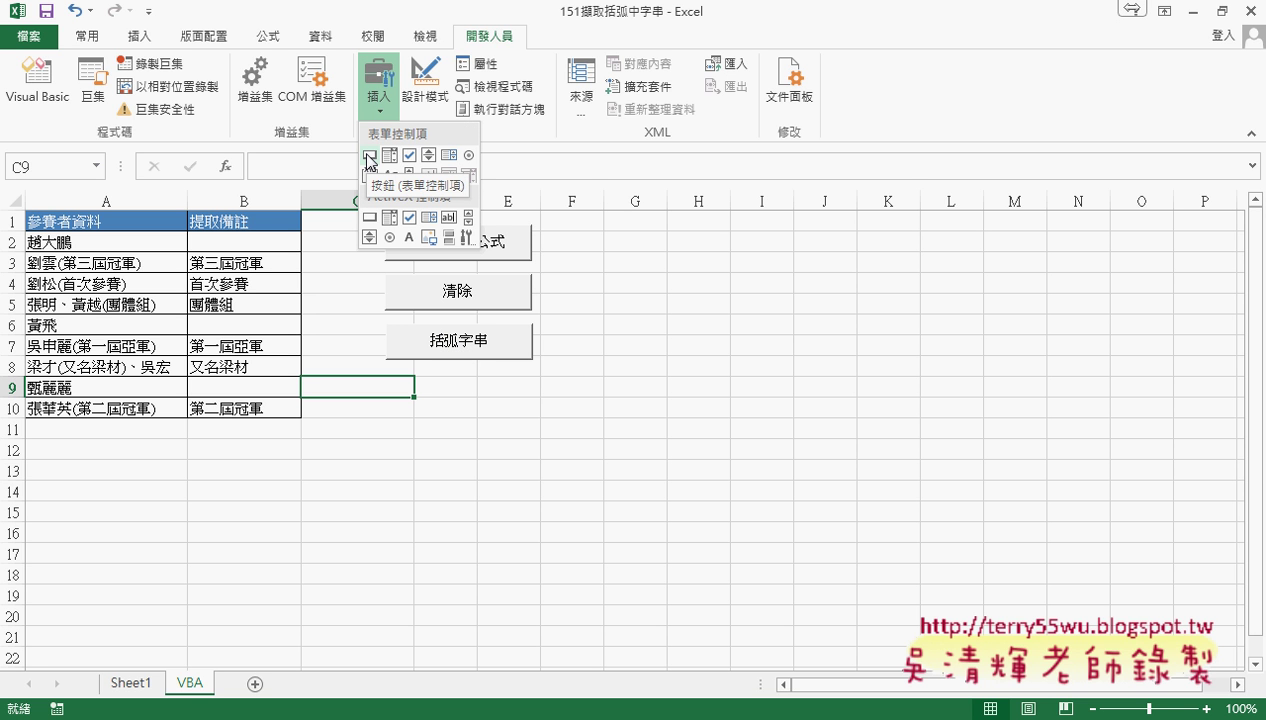
{"action": "left_click", "coordinate": [369, 156]}
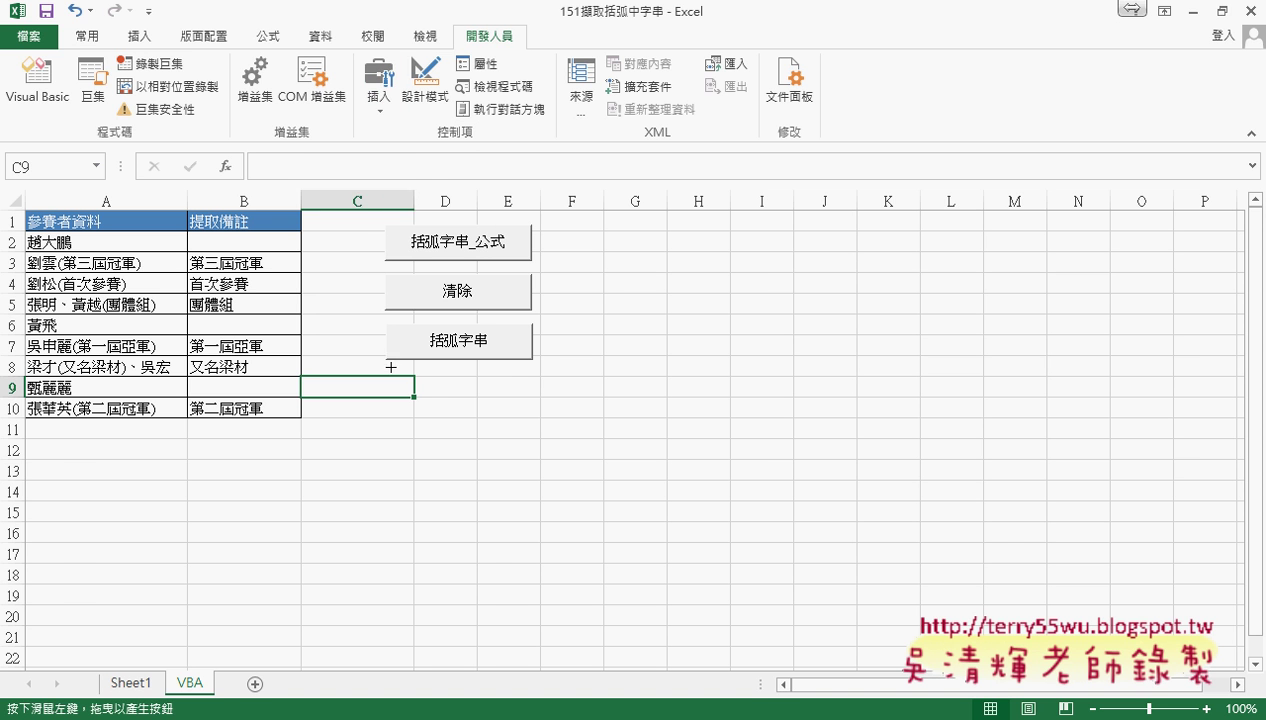
{"action": "left_click_drag", "start_coordinate": [391, 367], "coordinate": [541, 408]}
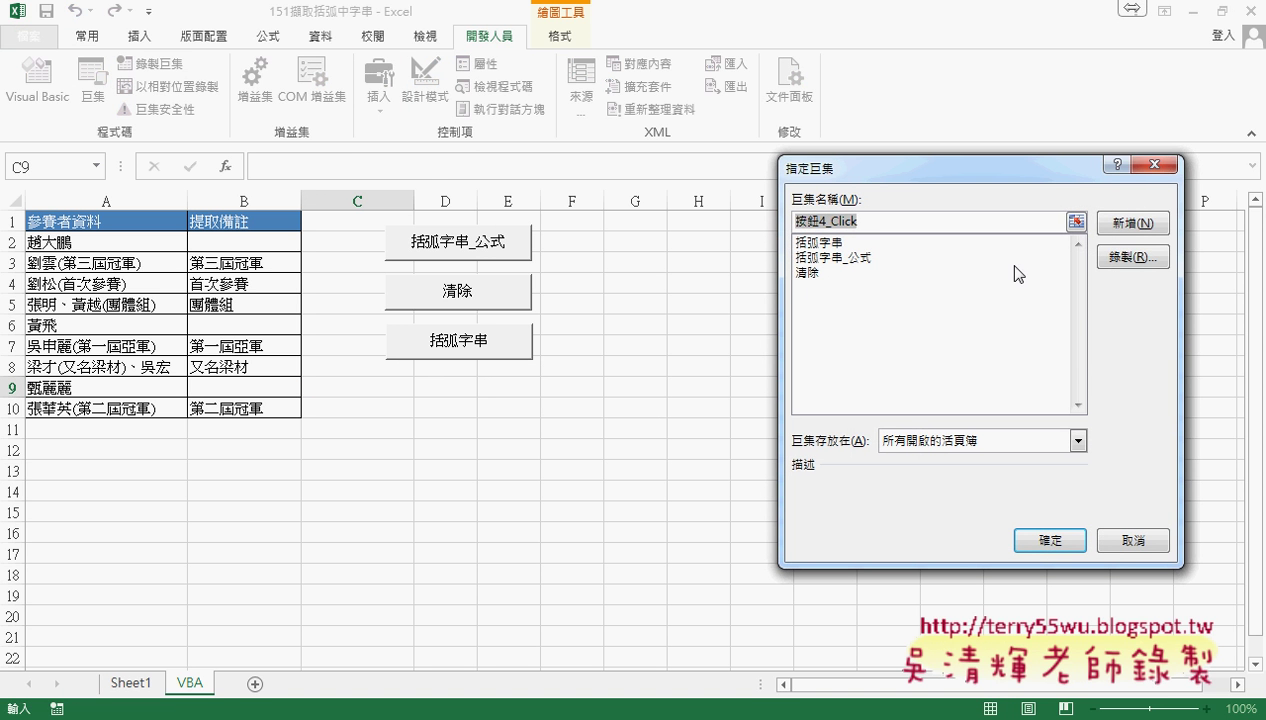
Assign the 括弧字串 macro to the new button and caption it 括弧字串
{"action": "left_click", "coordinate": [830, 244]}
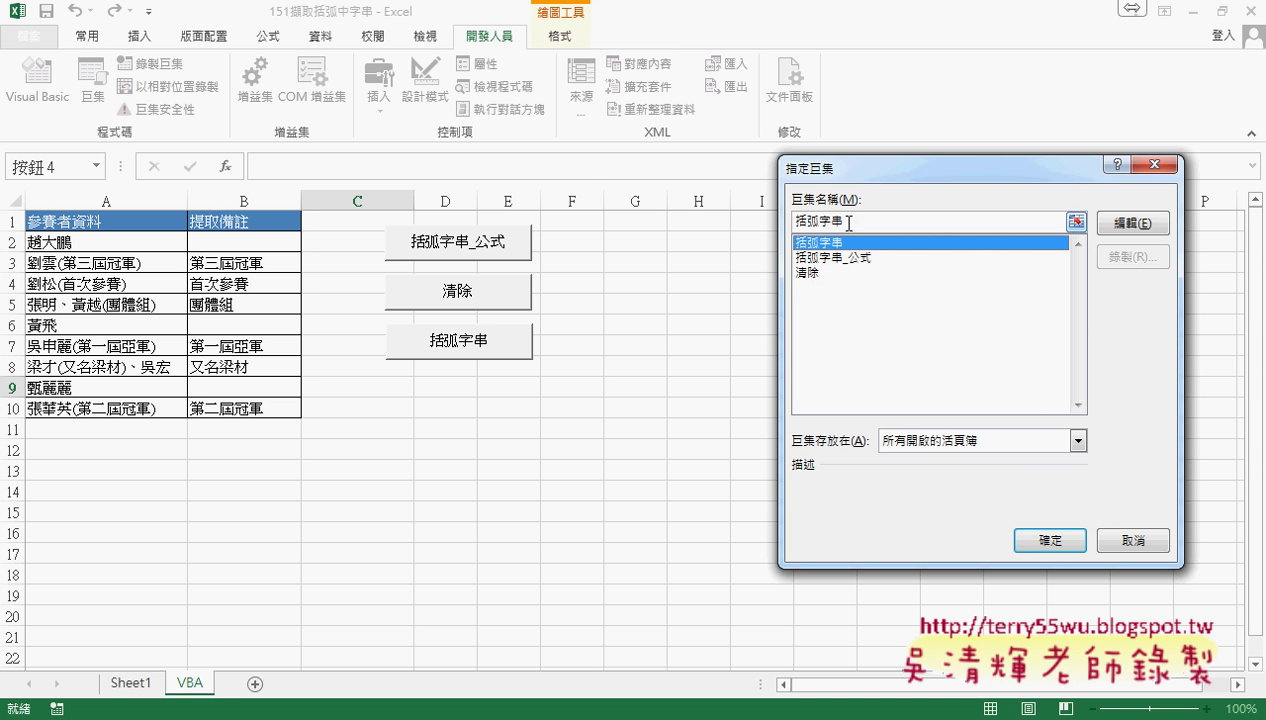
{"action": "right_click", "coordinate": [825, 217]}
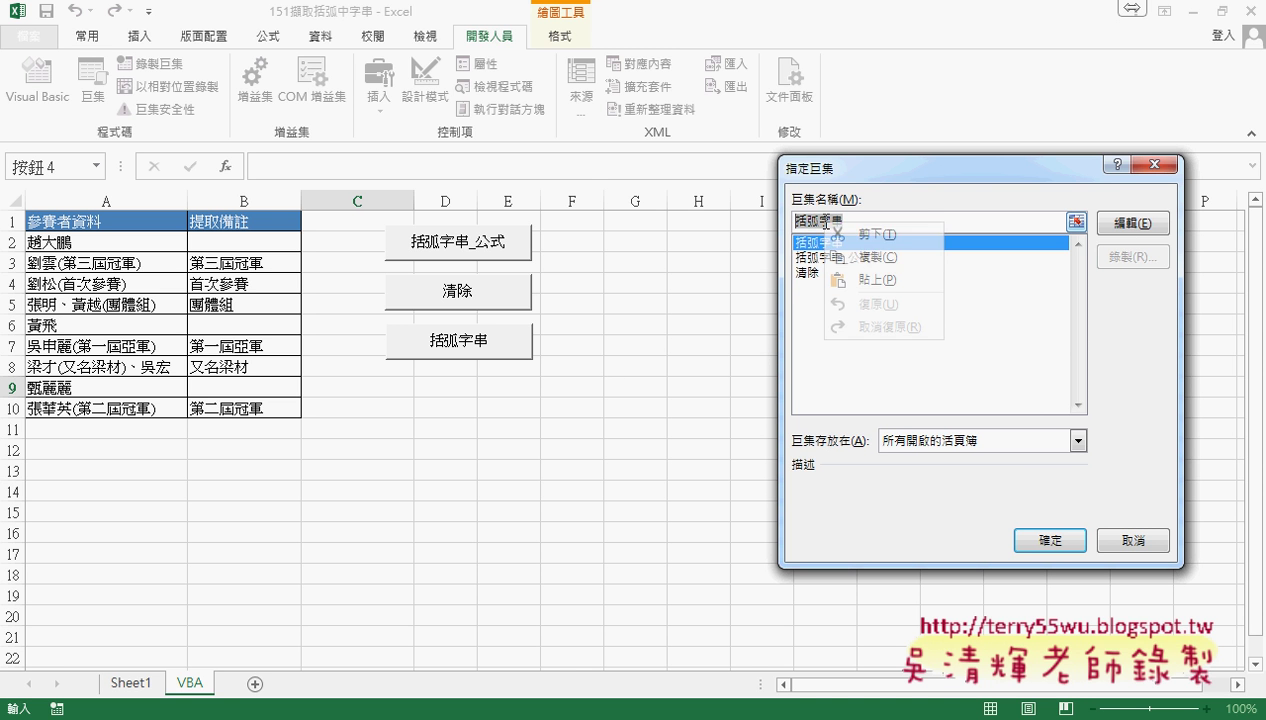
{"action": "left_click", "coordinate": [849, 258]}
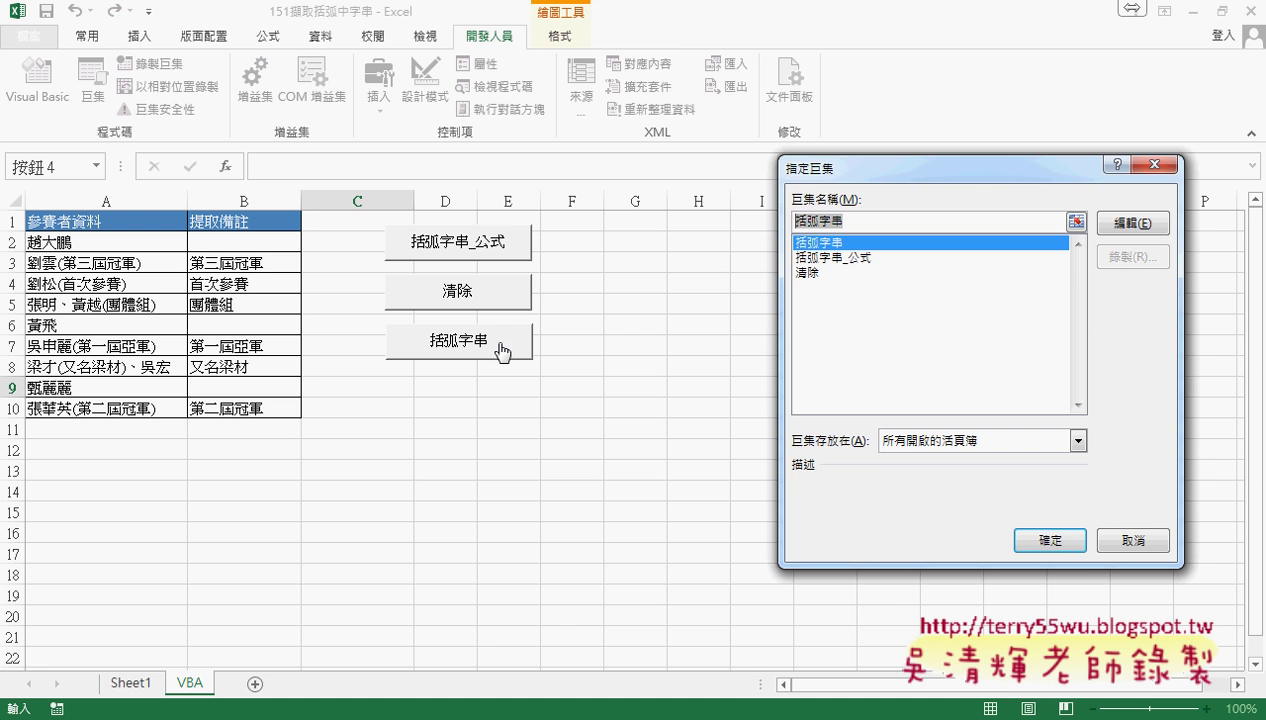
{"action": "left_click", "coordinate": [1040, 535]}
{"action": "left_click", "coordinate": [520, 387]}
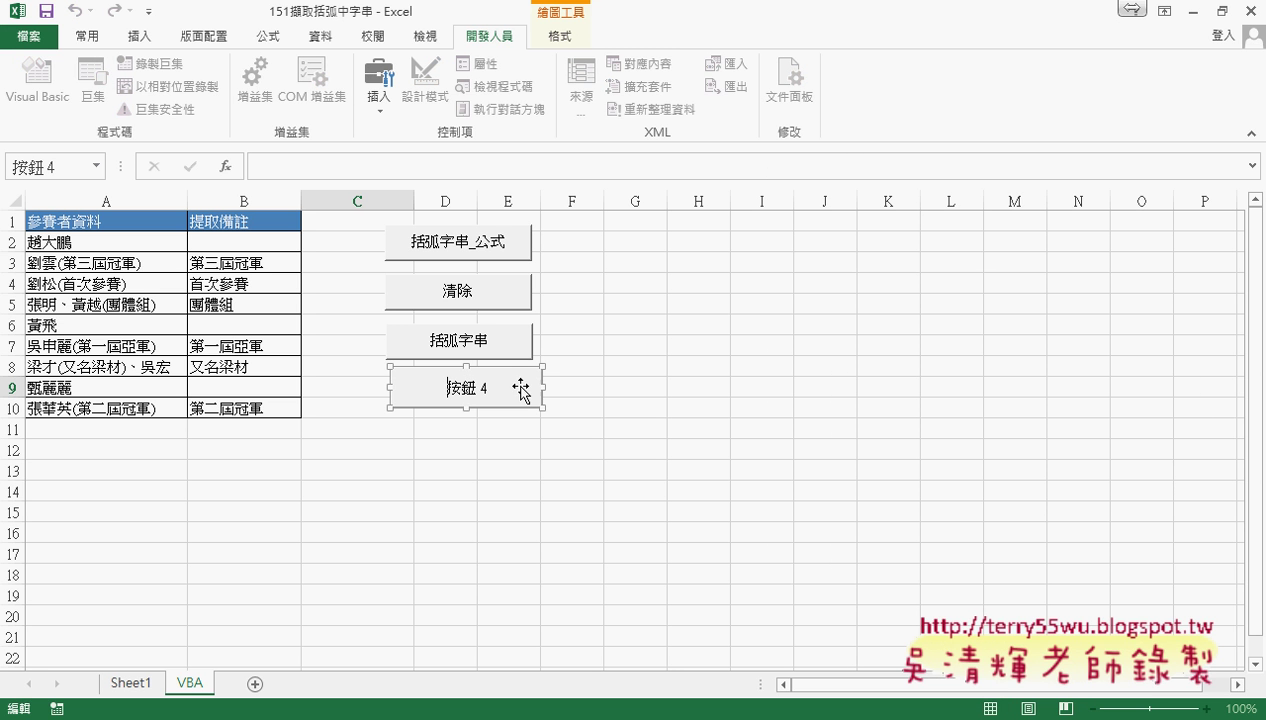
{"action": "key", "text": "Delete"}
{"action": "key", "text": "Delete"}
{"action": "key", "text": "Delete"}
{"action": "key", "text": "Delete"}
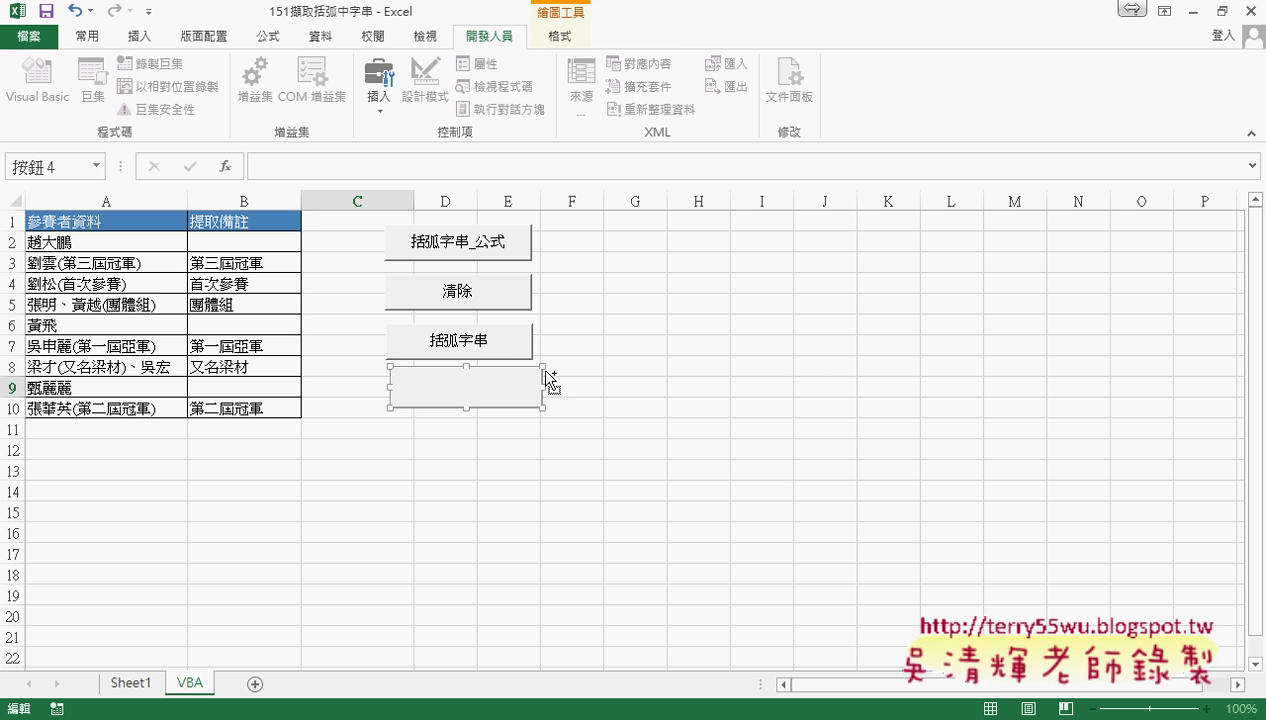
{"action": "type", "text": "括弧字串"}
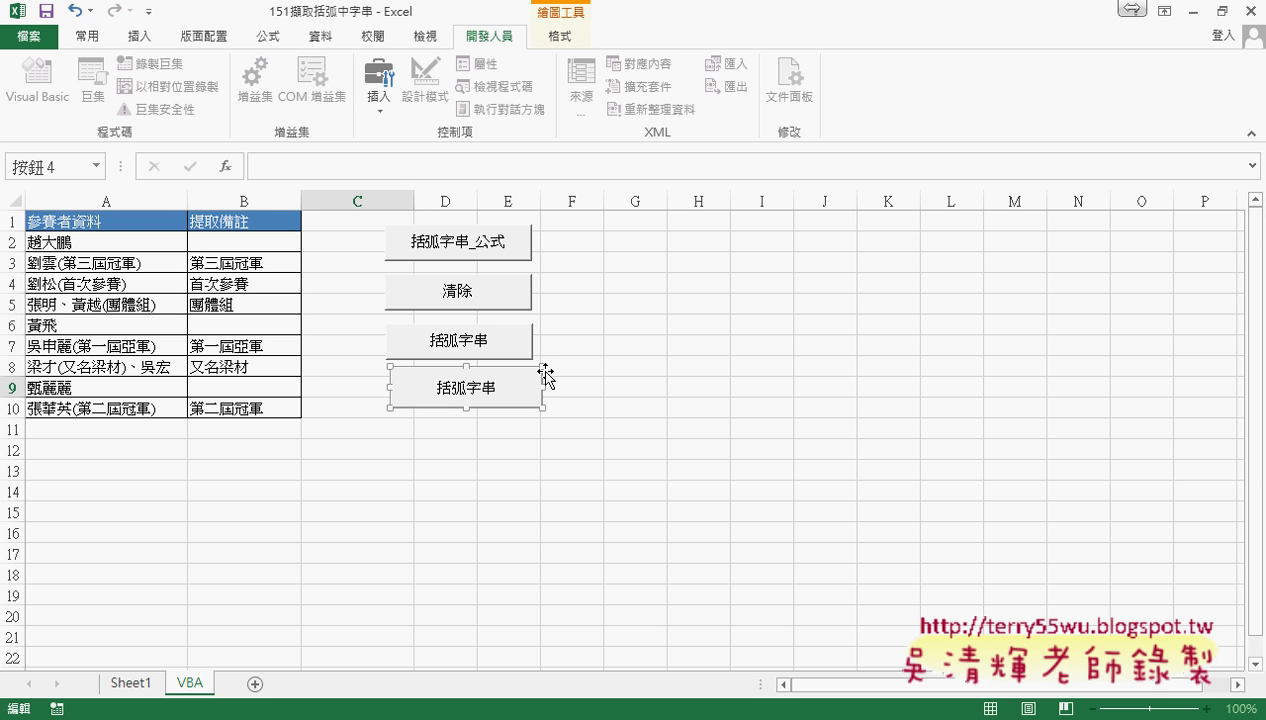
Clear column B, refill B3:B10 with the new 括弧字串 button, then clear it again
{"action": "left_click", "coordinate": [635, 422]}
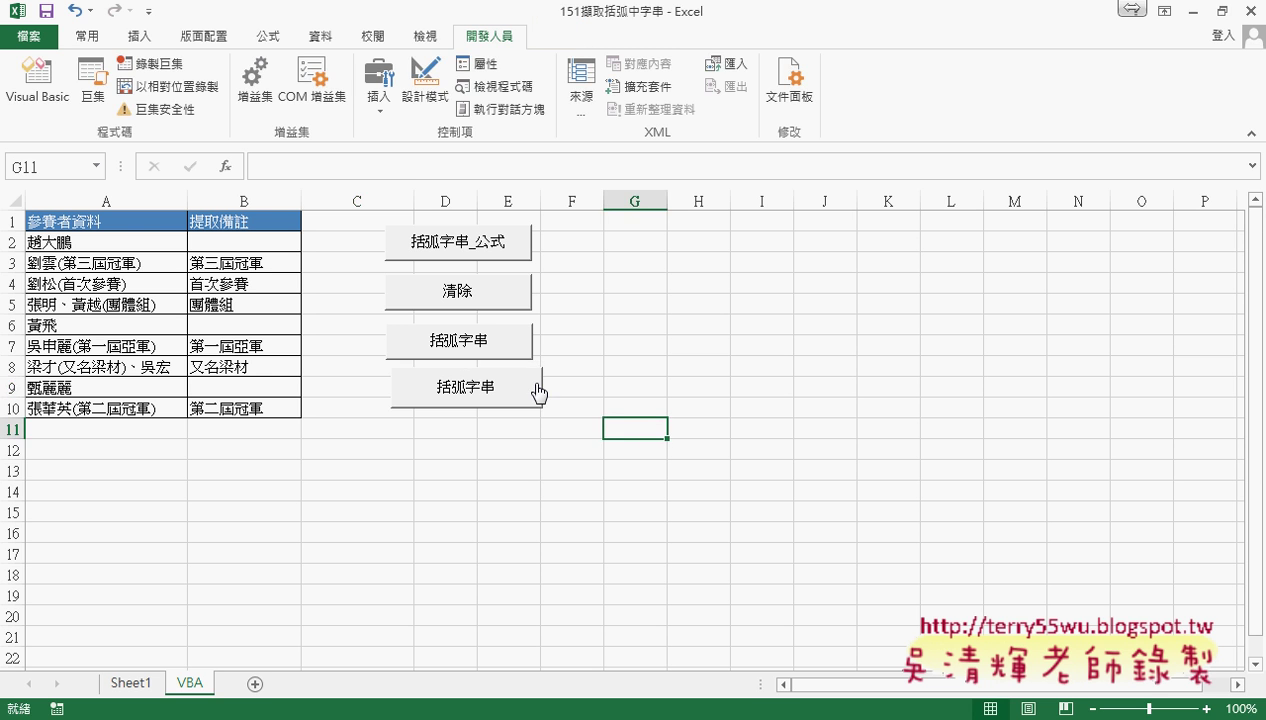
{"action": "left_click", "coordinate": [466, 304]}
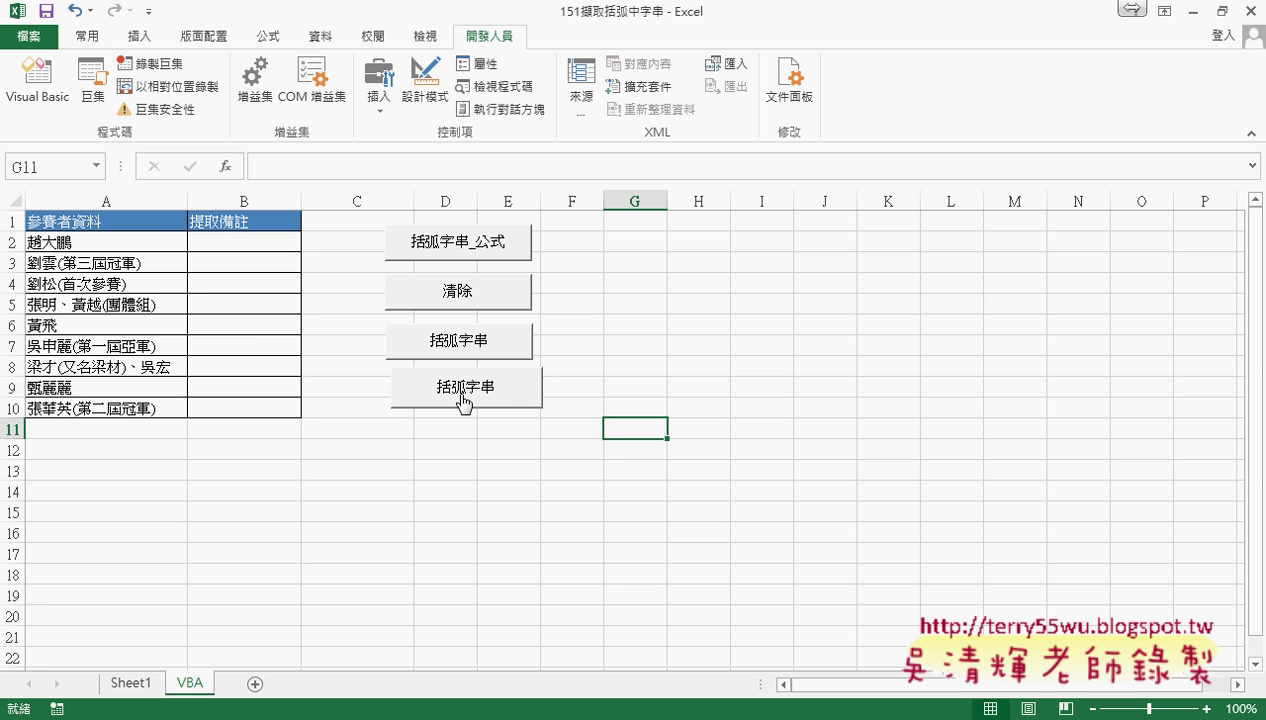
{"action": "left_click", "coordinate": [464, 400]}
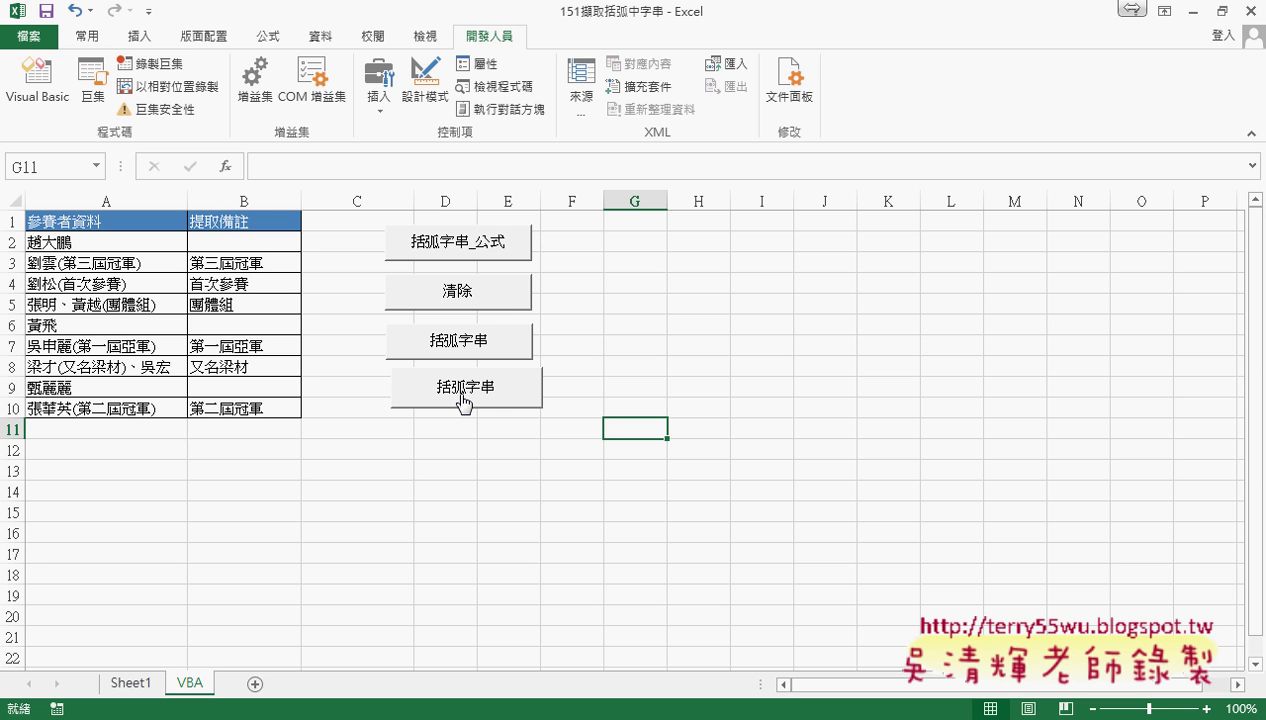
{"action": "left_click", "coordinate": [467, 300]}
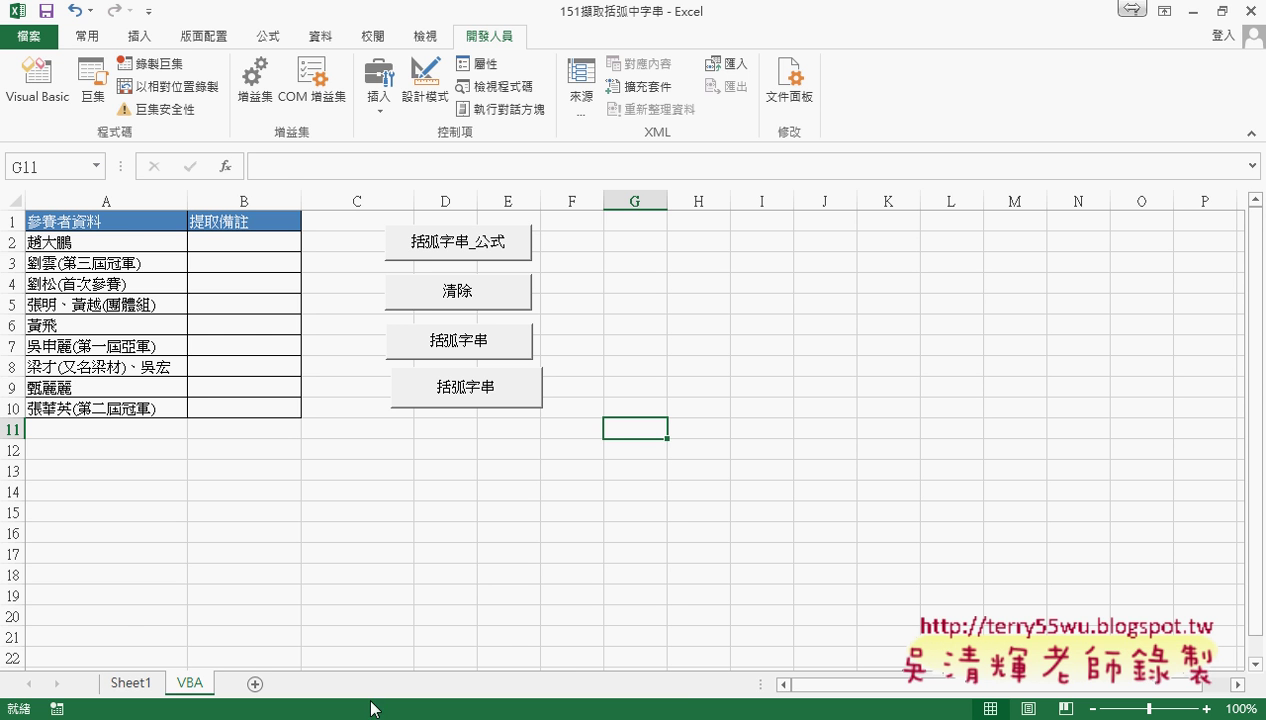
Set a breakpoint on the opening-parenthesis a = InStr line, then bring the worksheet forward
{"action": "mouse_move", "coordinate": [372, 702]}
{"action": "left_click", "coordinate": [358, 655]}
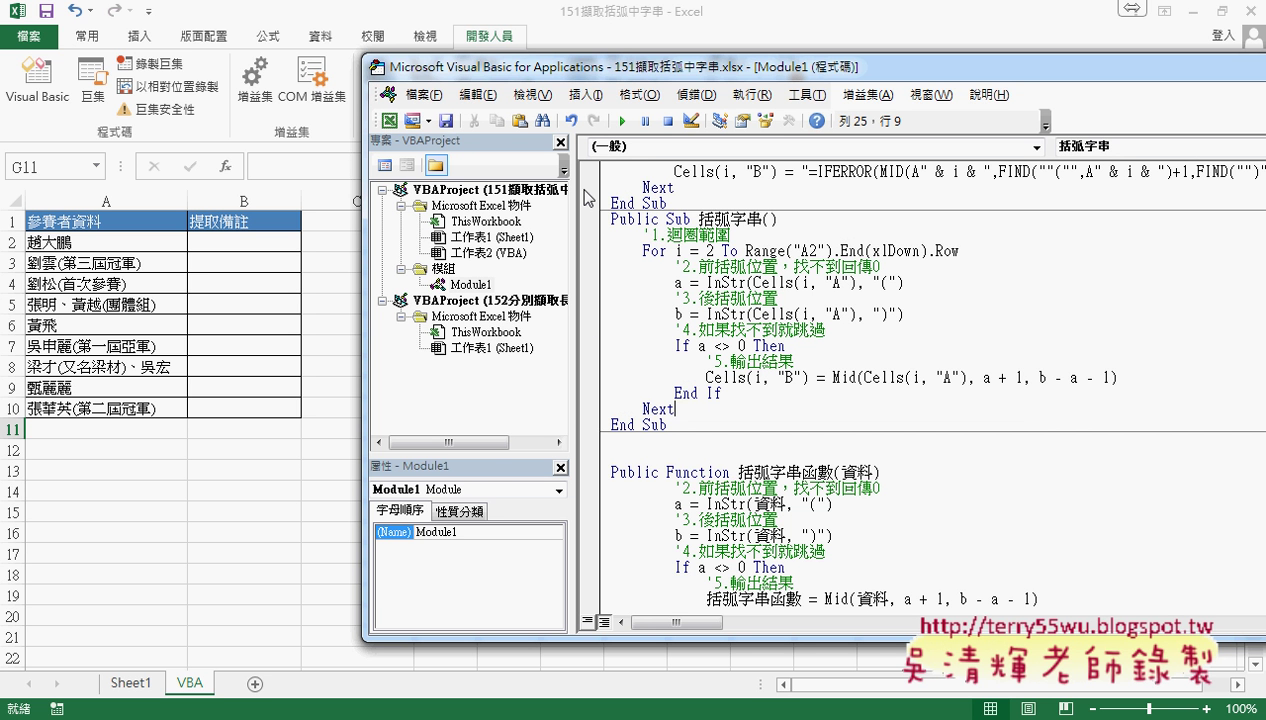
{"action": "left_click", "coordinate": [592, 283]}
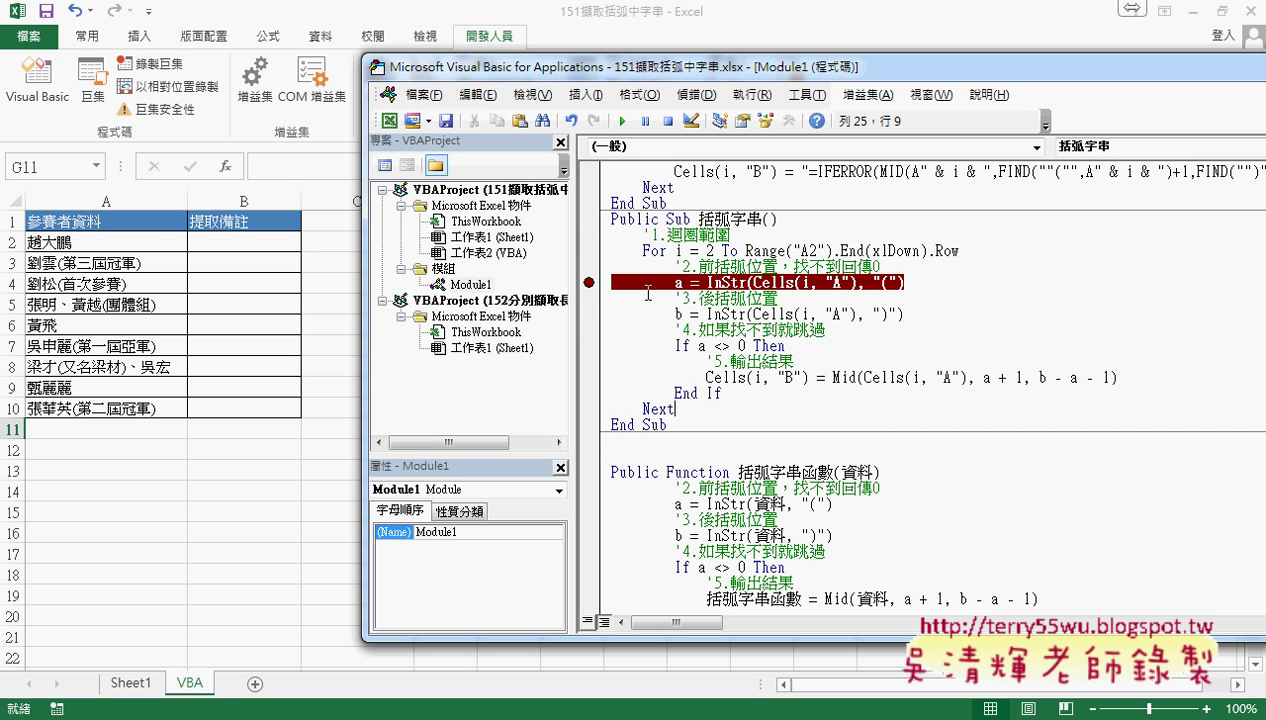
{"action": "left_click", "coordinate": [694, 94]}
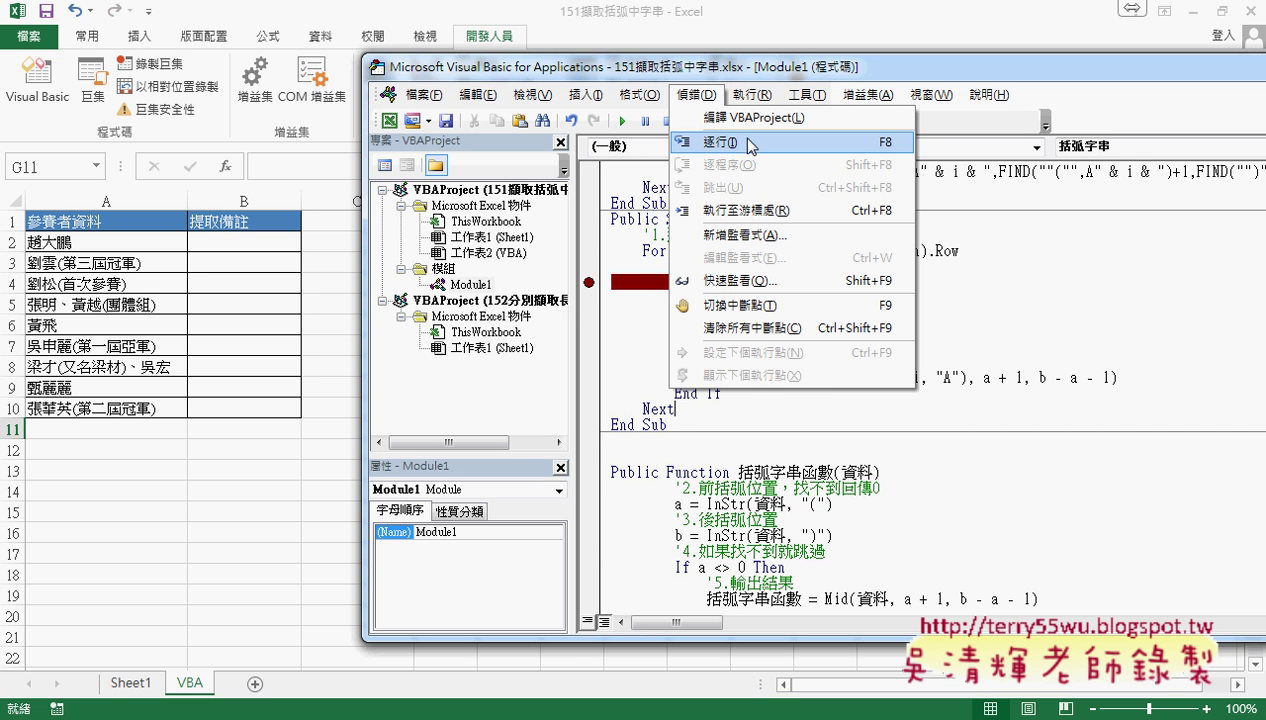
{"action": "mouse_move", "coordinate": [750, 94]}
{"action": "left_click_drag", "start_coordinate": [750, 78], "coordinate": [811, 83]}
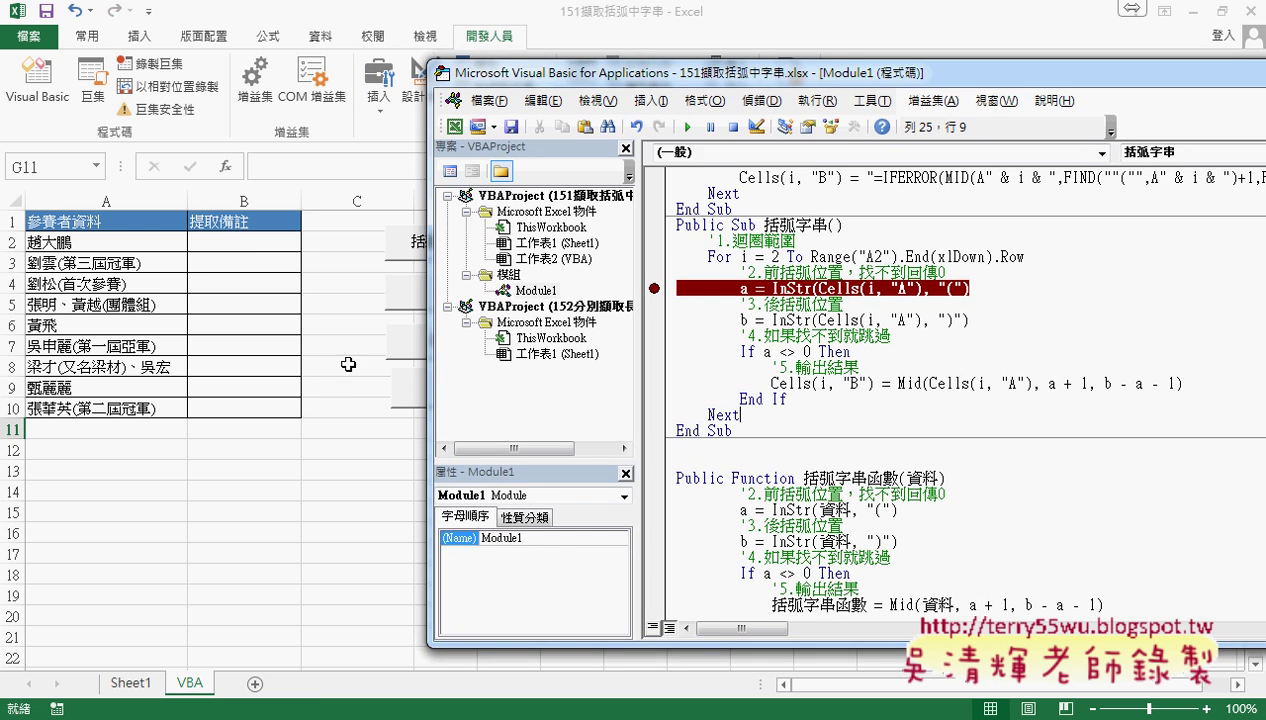
{"action": "left_click", "coordinate": [354, 400]}
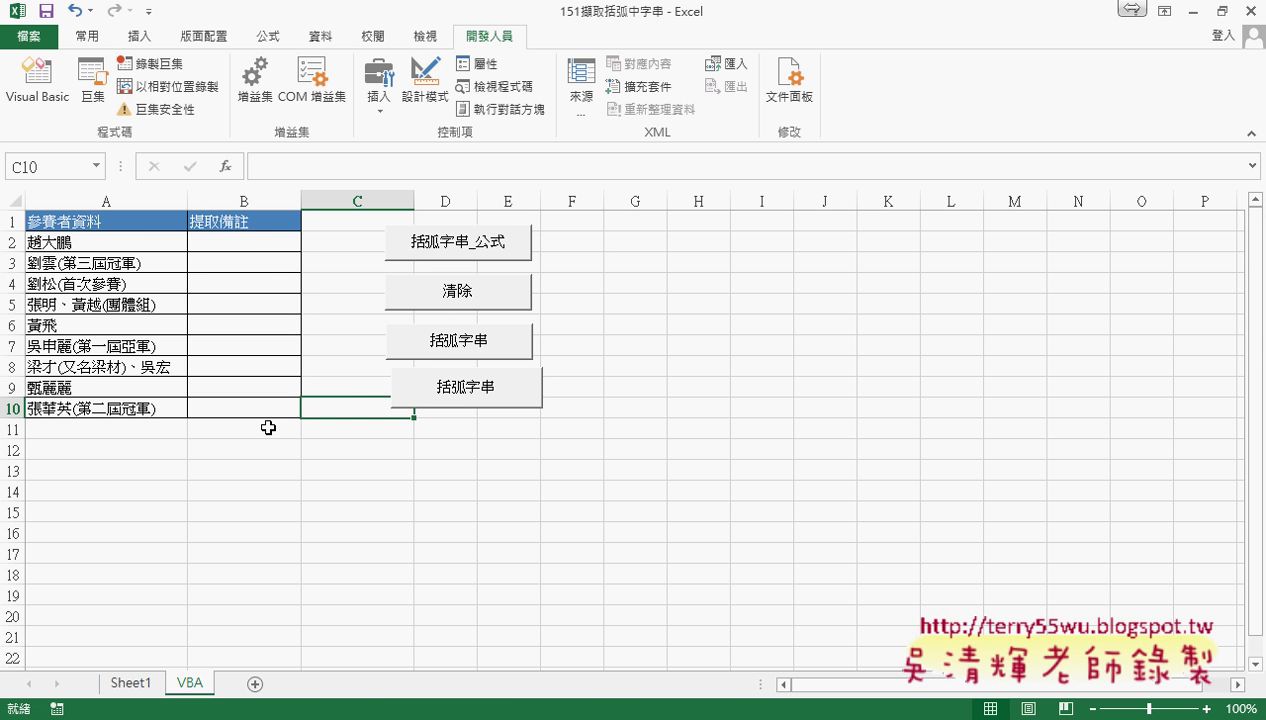
Run 括弧字串 from its button to the breakpoint and step through both InStr lines for row 2
{"action": "left_click", "coordinate": [490, 343]}
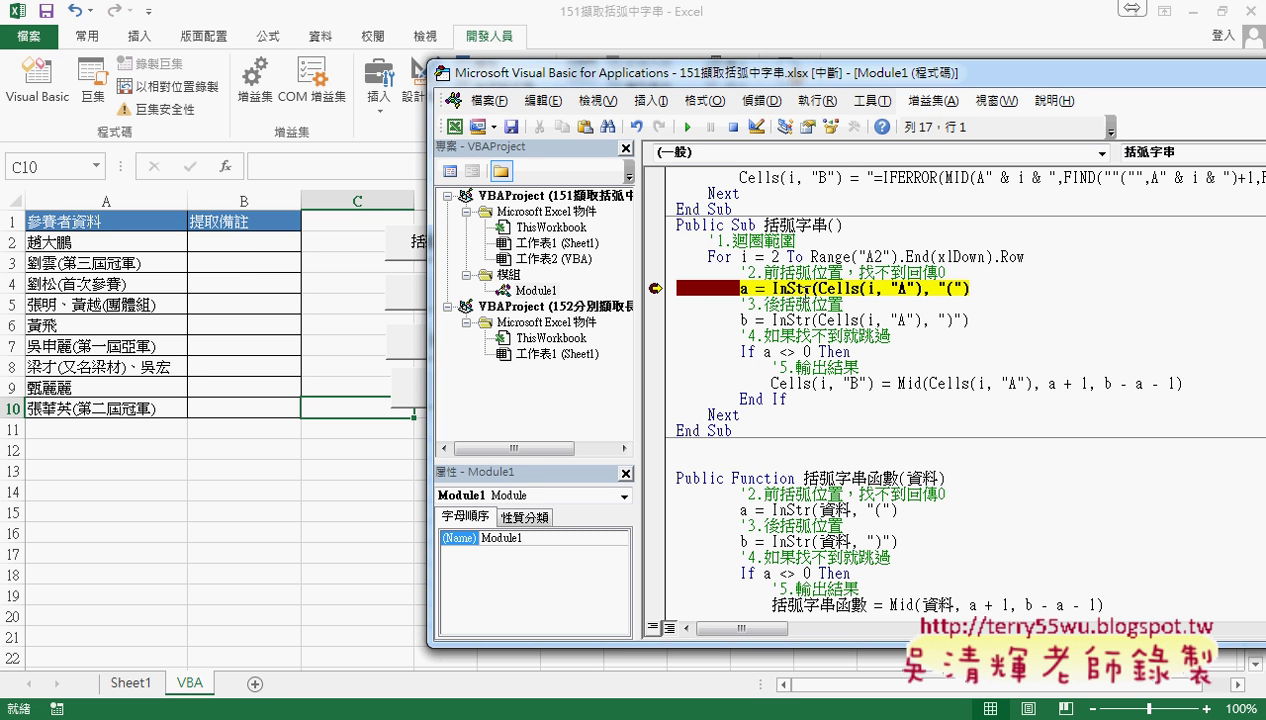
{"action": "left_click", "coordinate": [800, 289]}
{"action": "key", "text": "F8"}
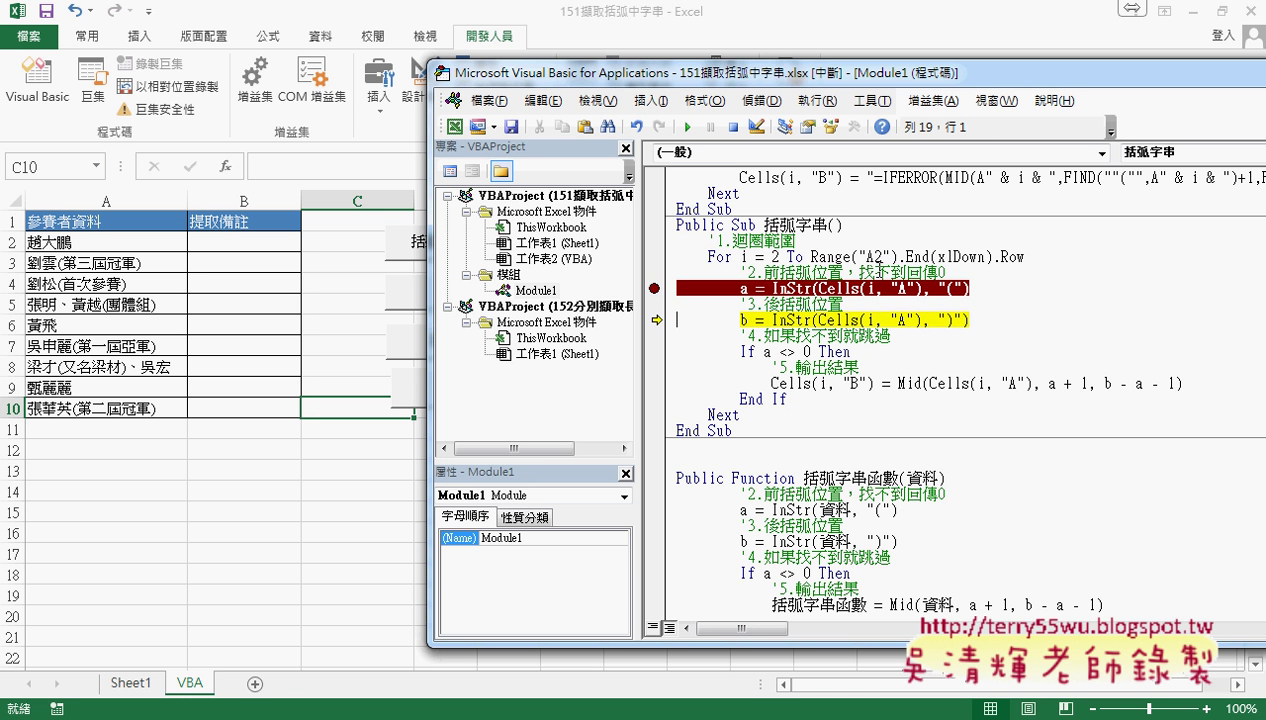
{"action": "mouse_move", "coordinate": [744, 289]}
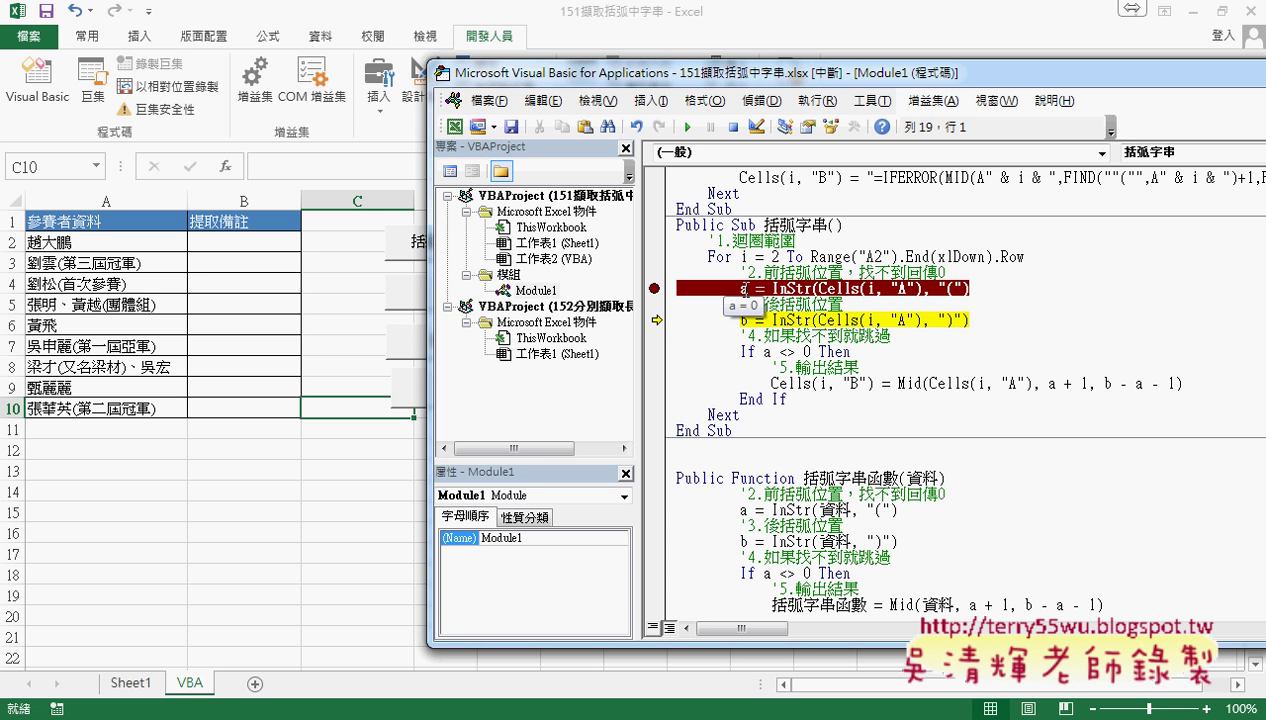
{"action": "key", "text": "F8"}
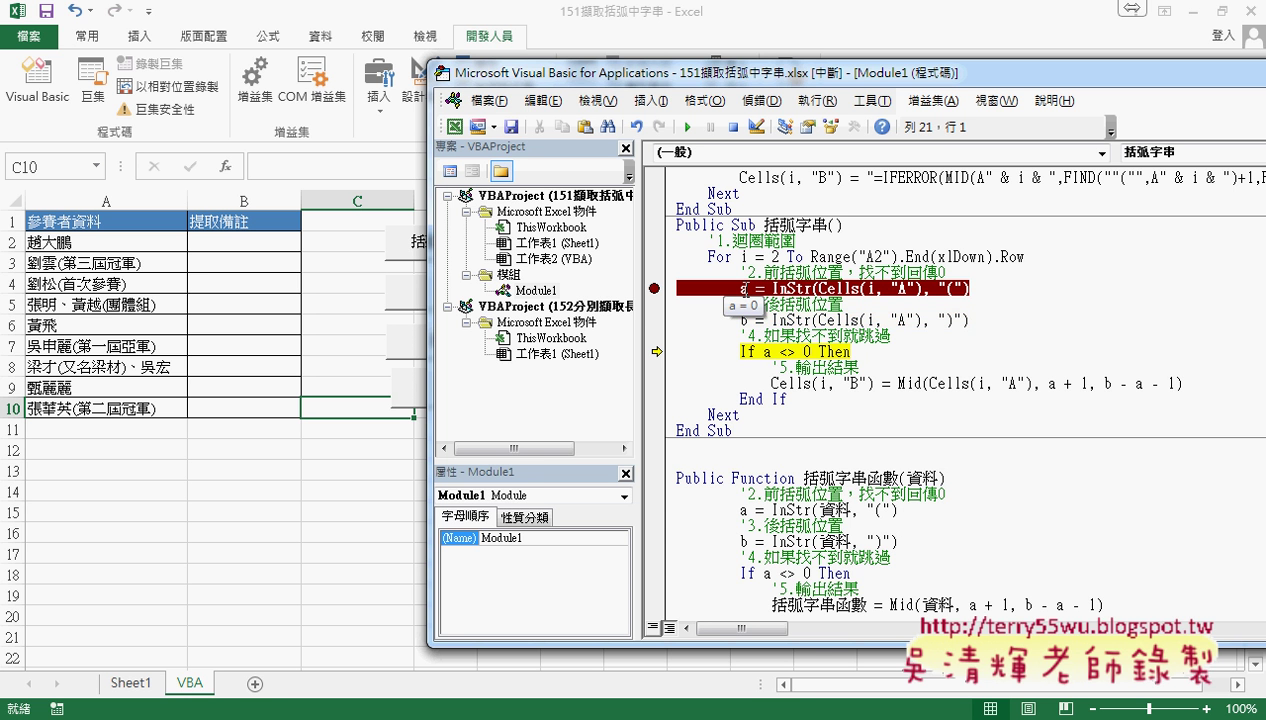
Check that a <> 0 is False for row 2, then step past the If block to Next
{"action": "mouse_move", "coordinate": [744, 320]}
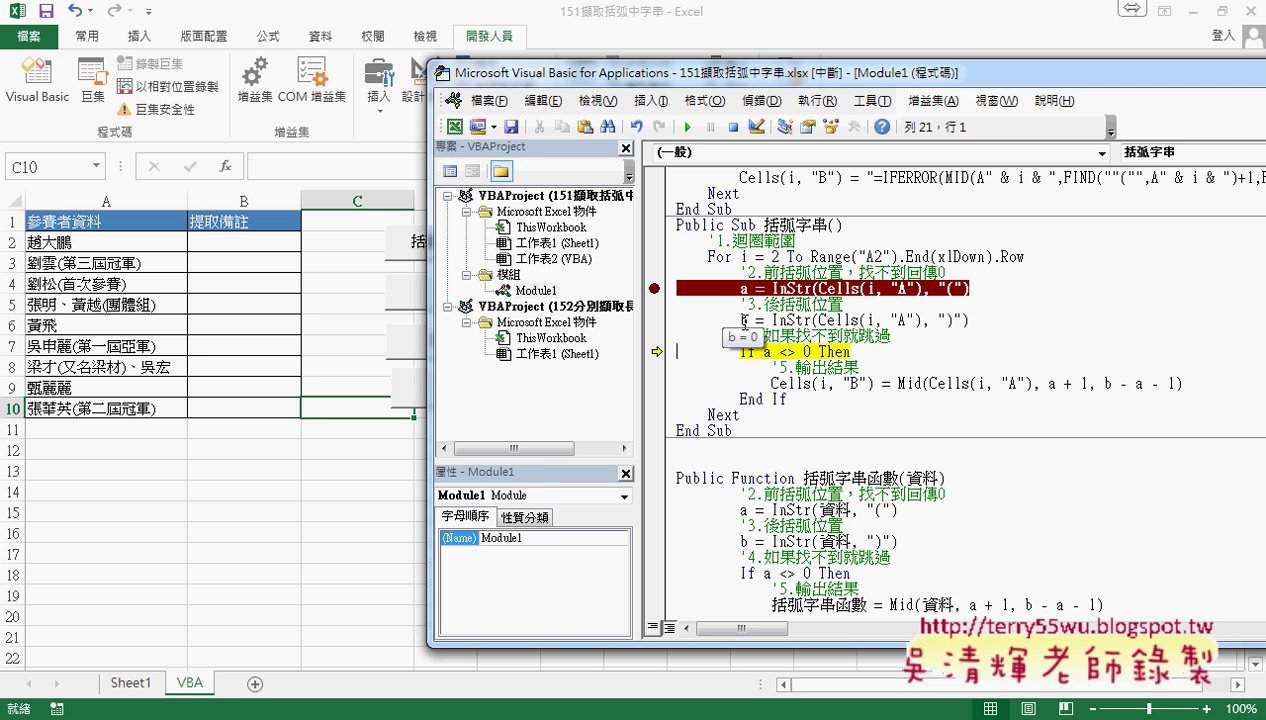
{"action": "mouse_move", "coordinate": [838, 256]}
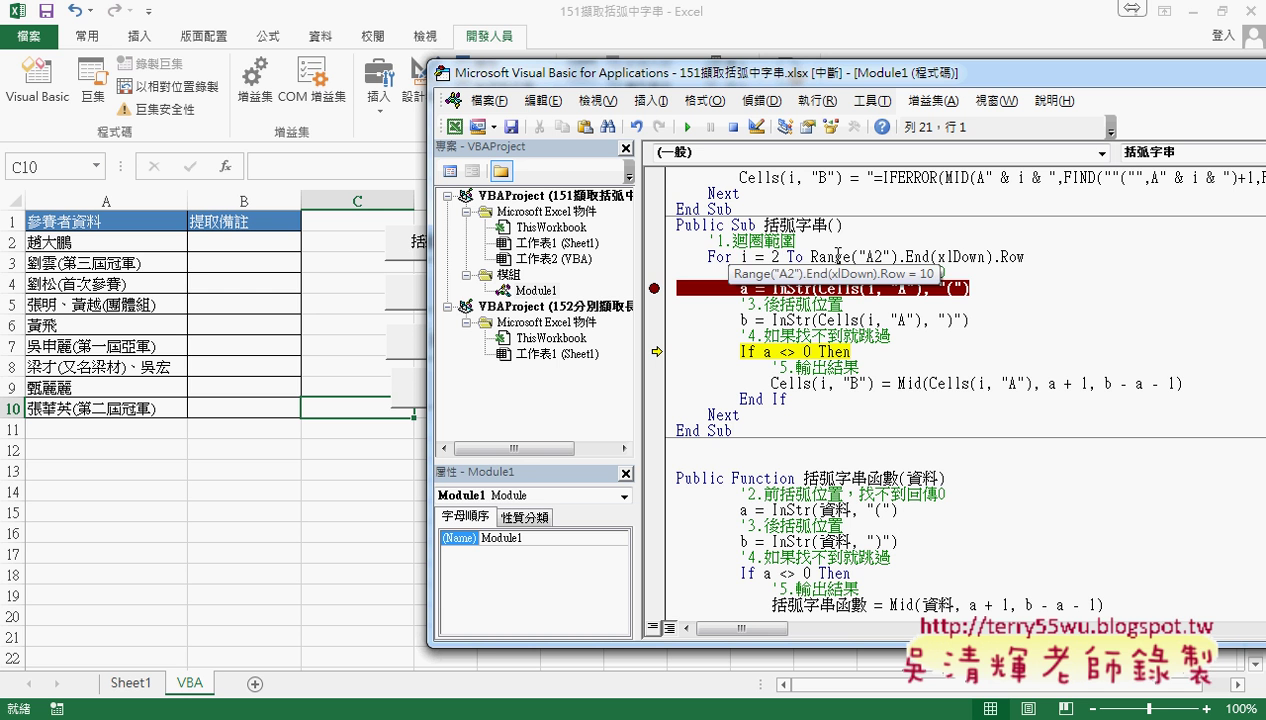
{"action": "mouse_move", "coordinate": [745, 257]}
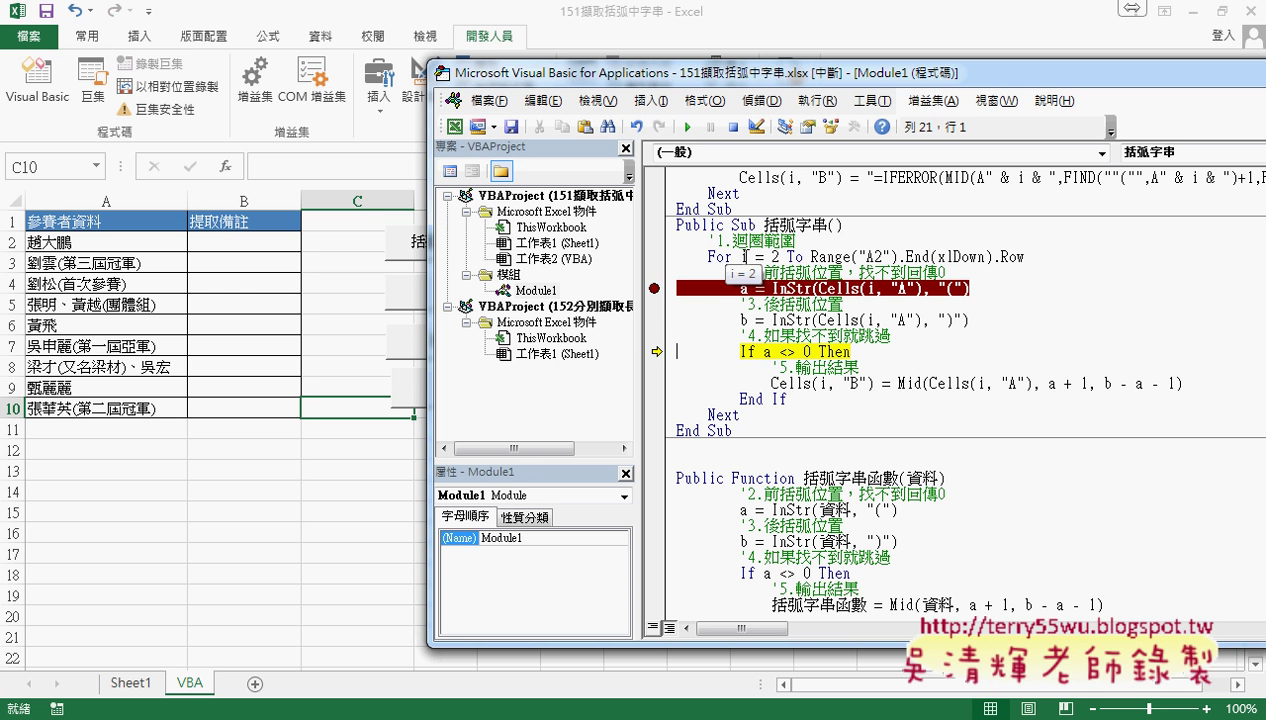
{"action": "mouse_move", "coordinate": [768, 352]}
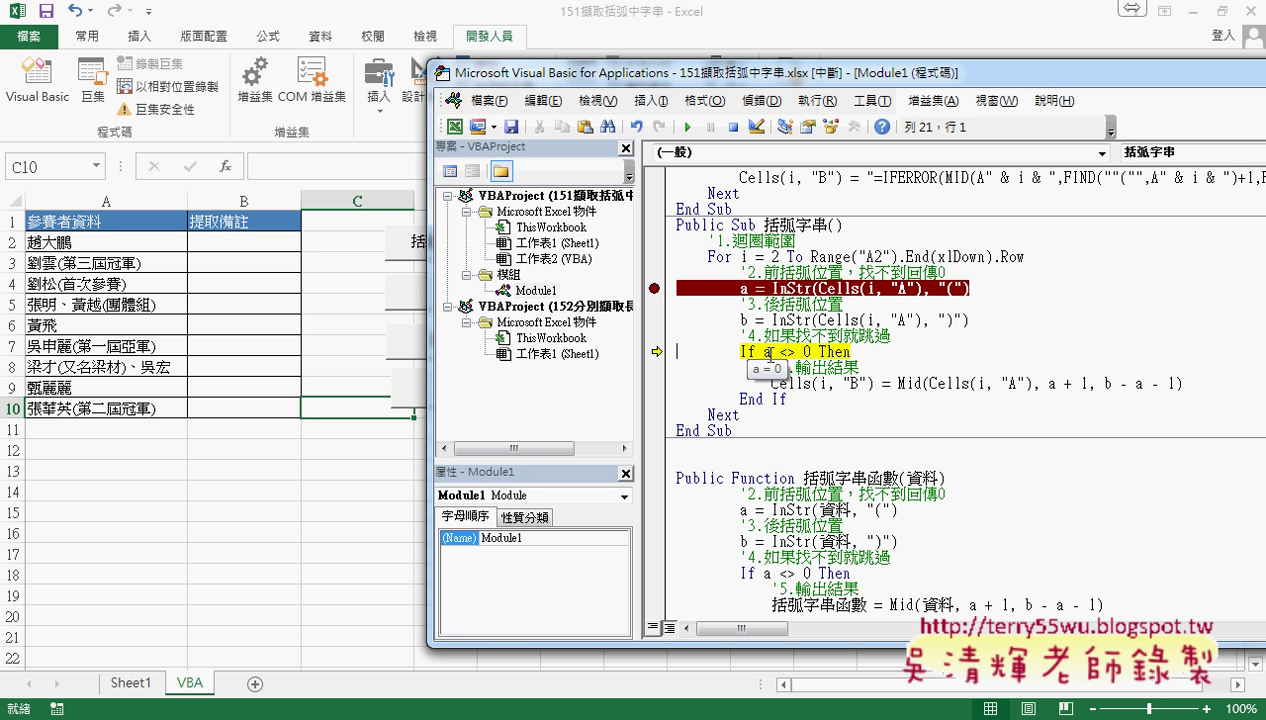
{"action": "left_click_drag", "start_coordinate": [765, 352], "coordinate": [811, 352]}
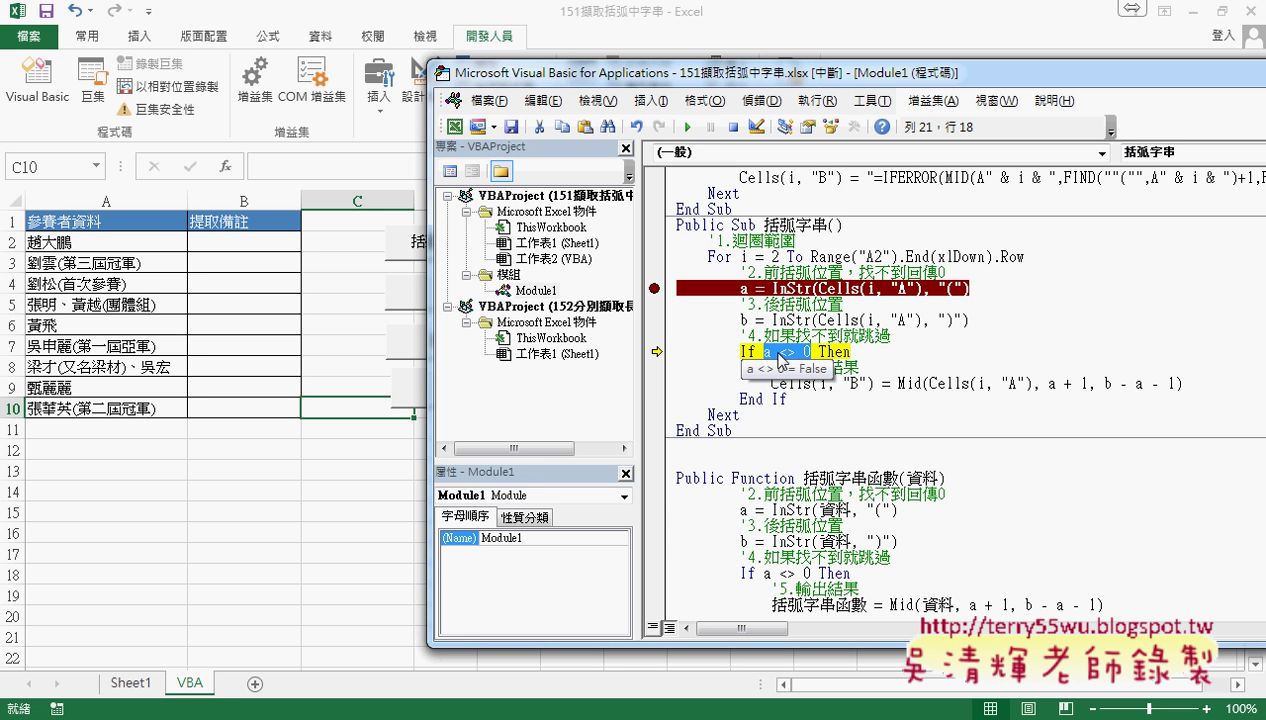
{"action": "key", "text": "F8"}
{"action": "key", "text": "F8"}
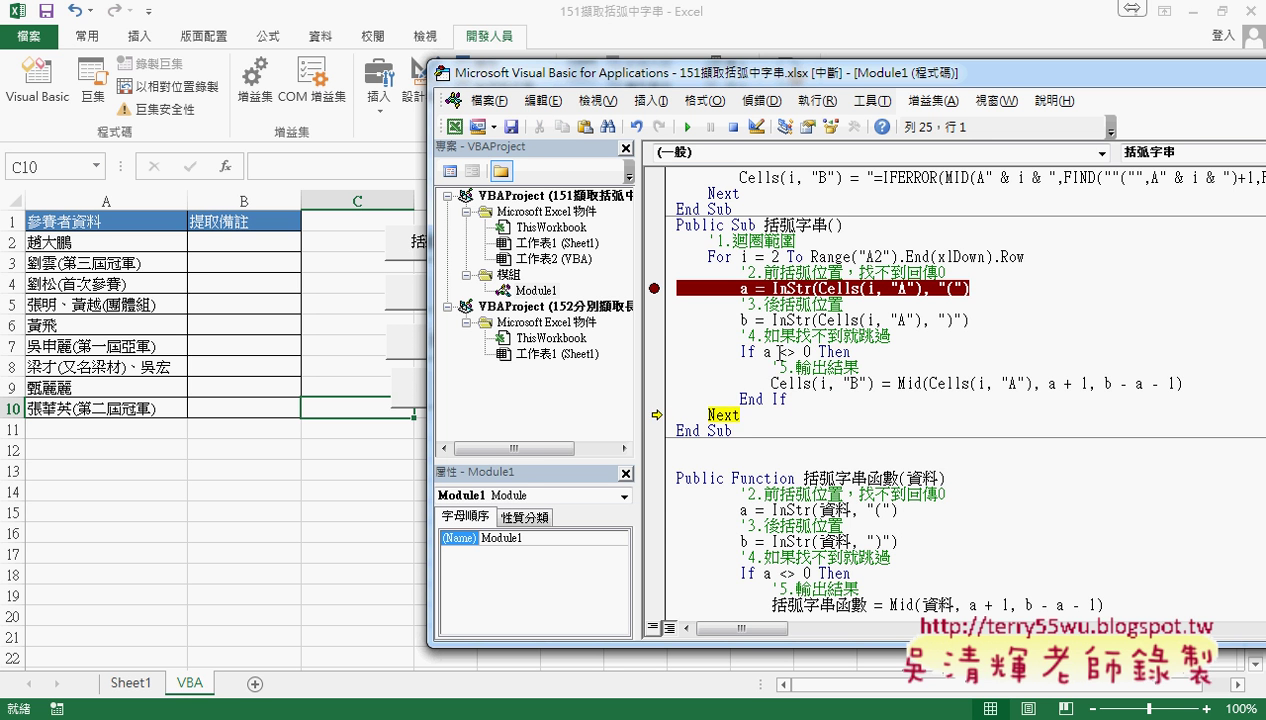
{"action": "key", "text": "F8"}
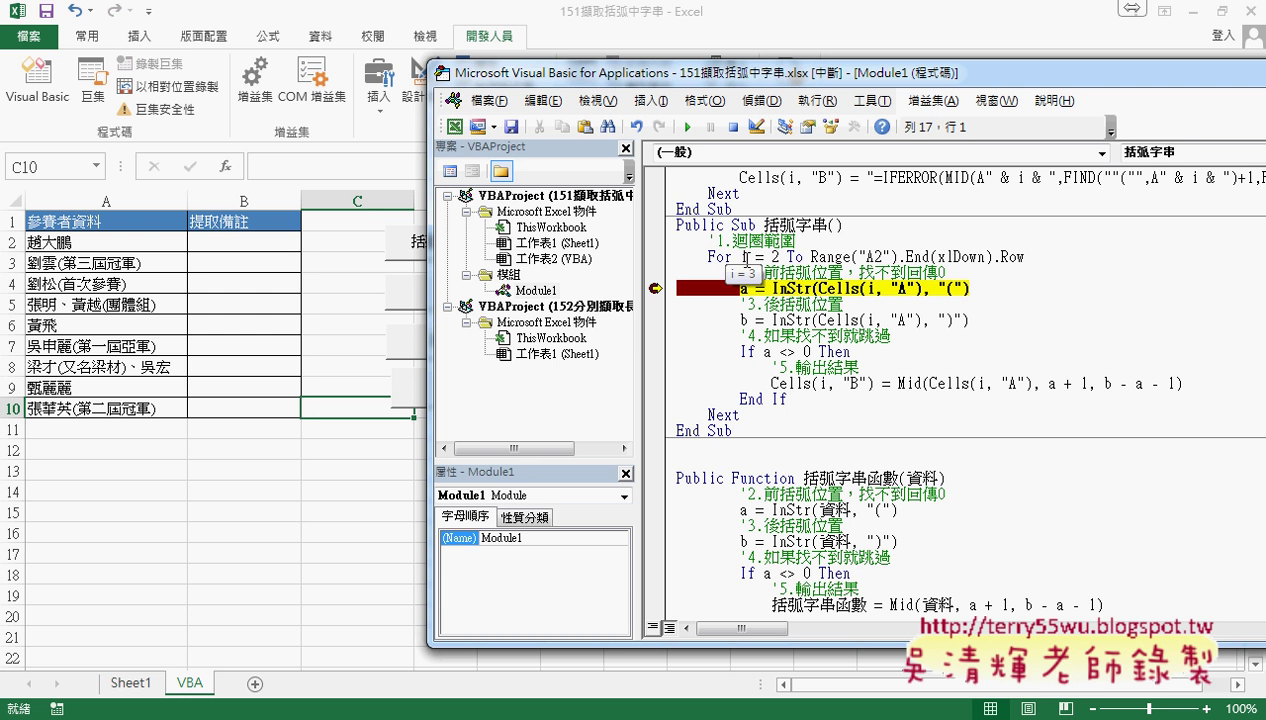
Add i after Next, then delete it again
{"action": "left_click", "coordinate": [740, 414]}
{"action": "type", "text": "i"}
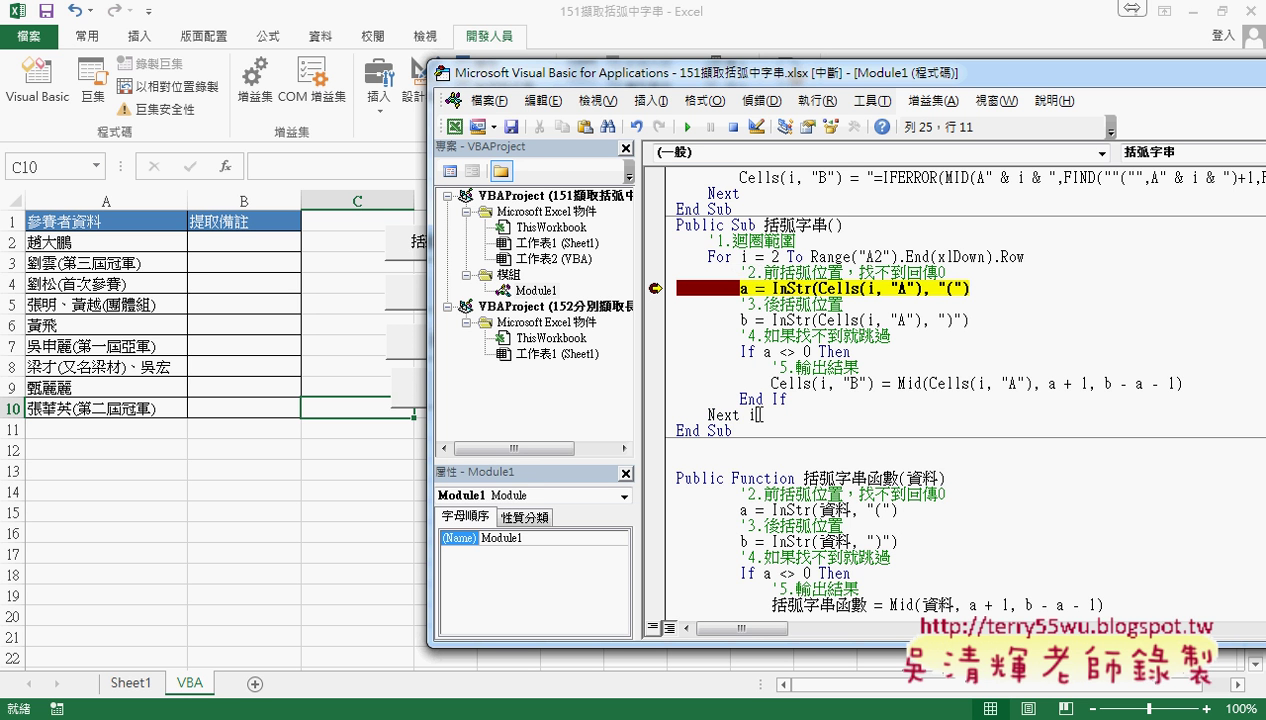
{"action": "left_click", "coordinate": [874, 494]}
{"action": "left_click_drag", "start_coordinate": [758, 414], "coordinate": [742, 414]}
{"action": "key", "text": "BackSpace"}
{"action": "key", "text": "BackSpace"}
Step through row 3, checking a and b, until 第三屆冠軍 is written into B3
{"action": "left_click", "coordinate": [872, 288]}
{"action": "mouse_move", "coordinate": [876, 290]}
{"action": "key", "text": "F8"}
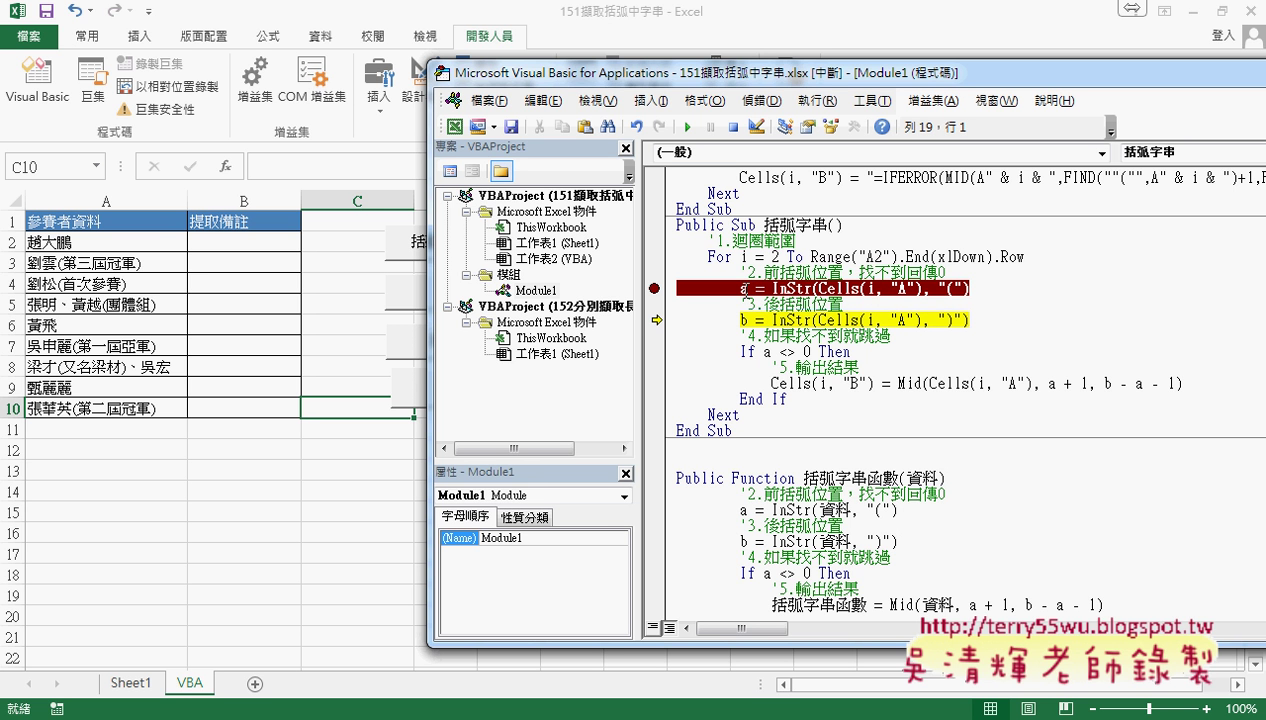
{"action": "mouse_move", "coordinate": [744, 290]}
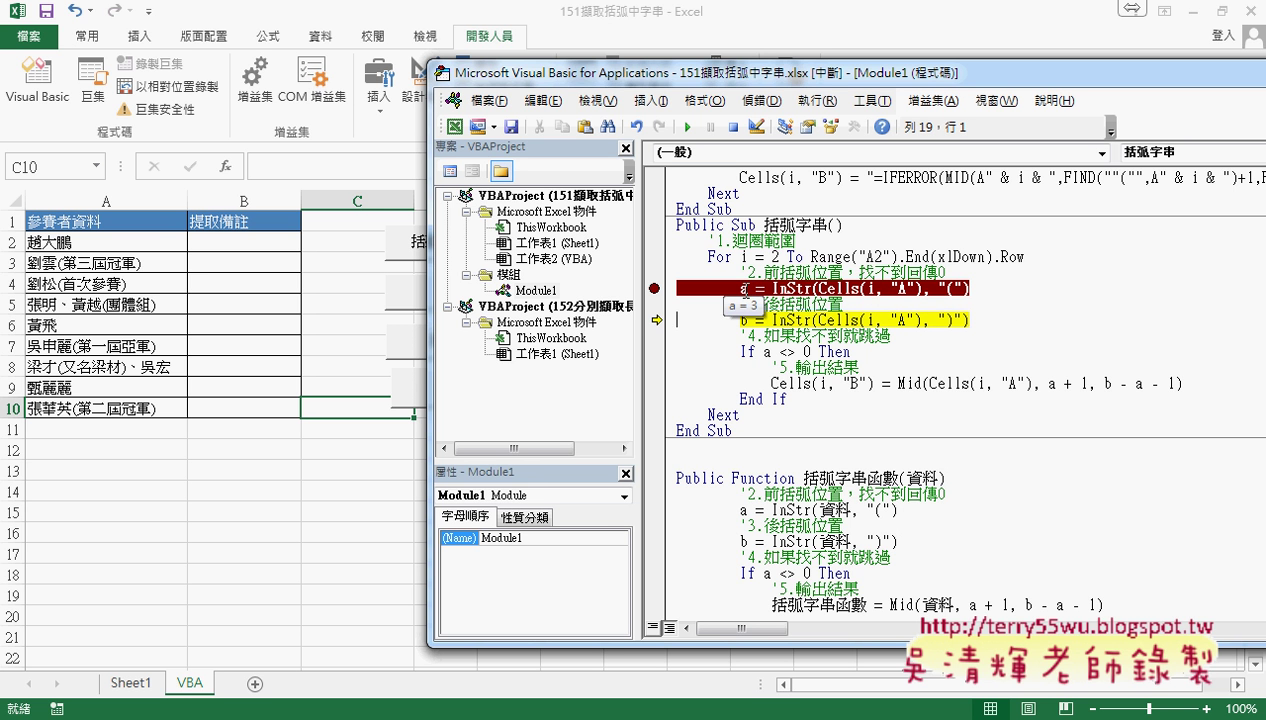
{"action": "key", "text": "F8"}
{"action": "mouse_move", "coordinate": [743, 320]}
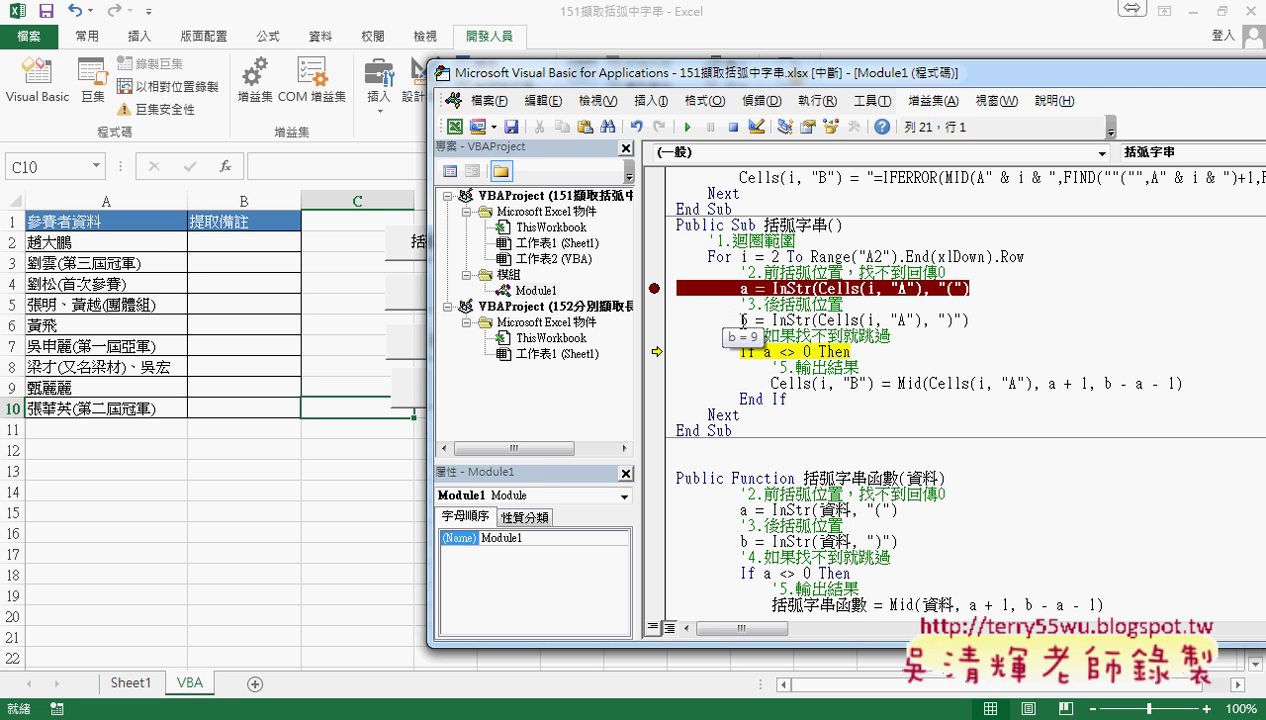
{"action": "key", "text": "F8"}
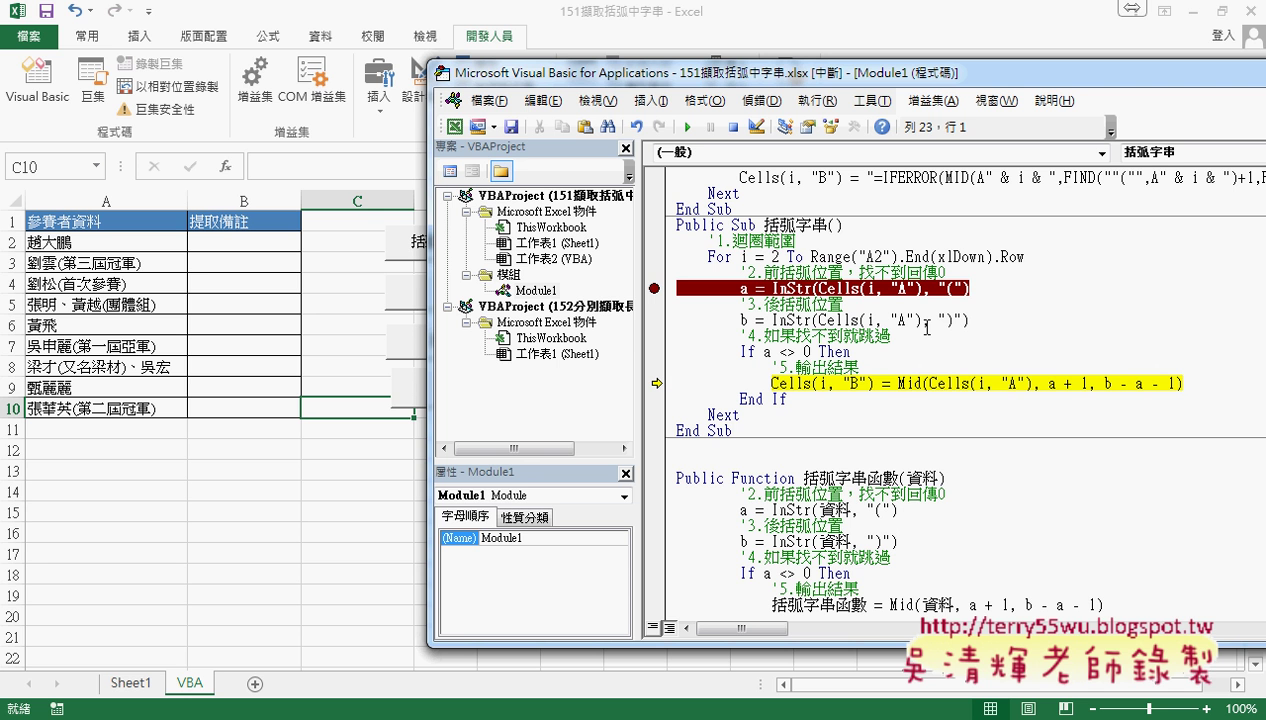
{"action": "mouse_move", "coordinate": [947, 384]}
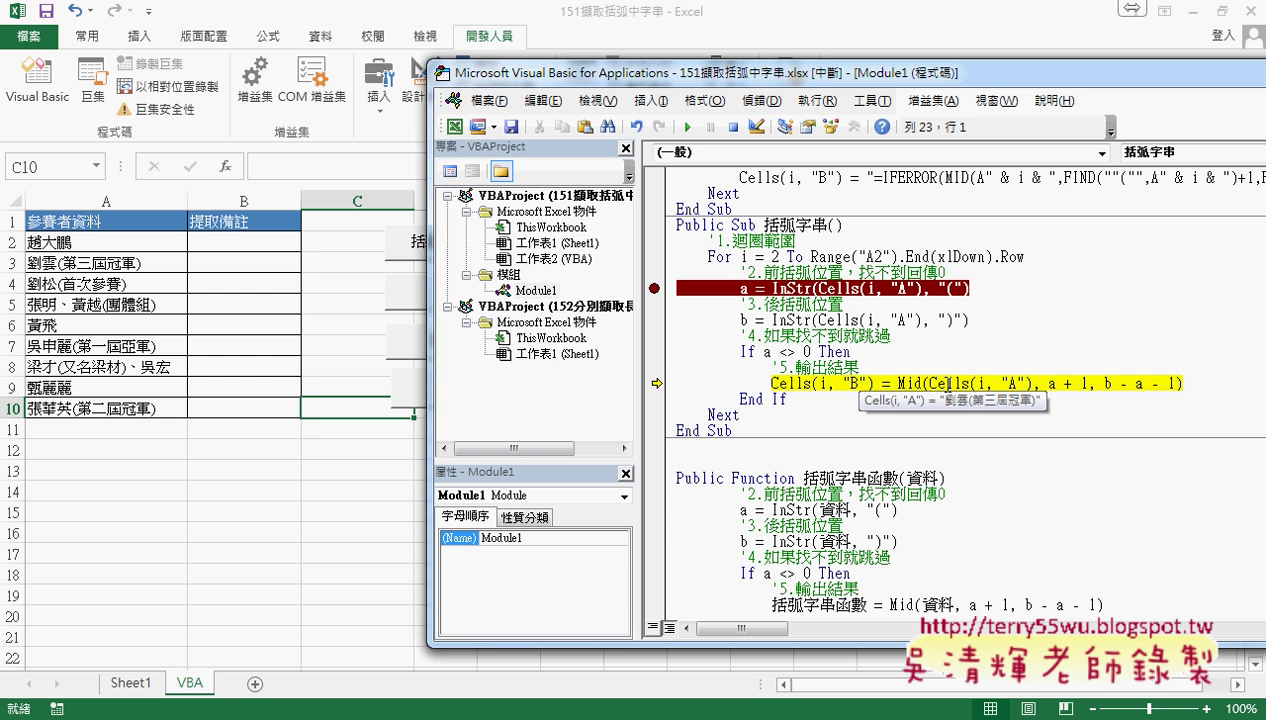
{"action": "key", "text": "F8"}
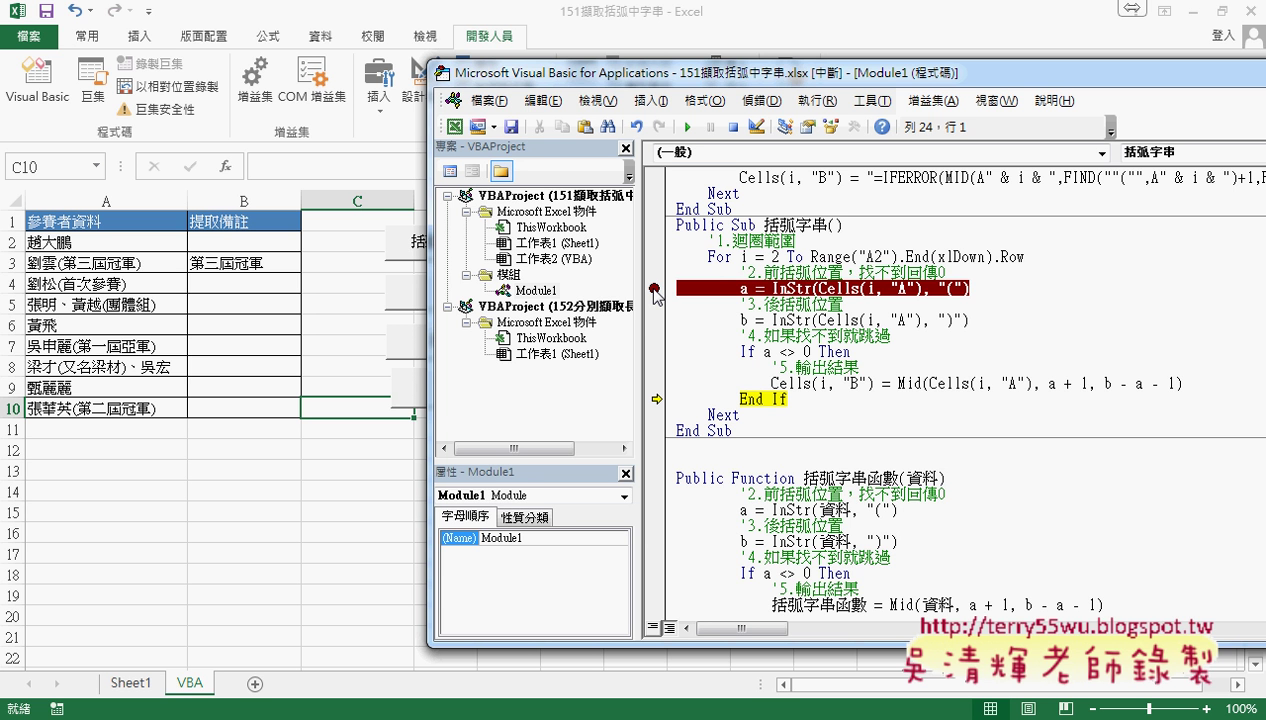
Remove the InStr-line breakpoint and continue the macro so column B fills through B10
{"action": "left_click", "coordinate": [655, 290]}
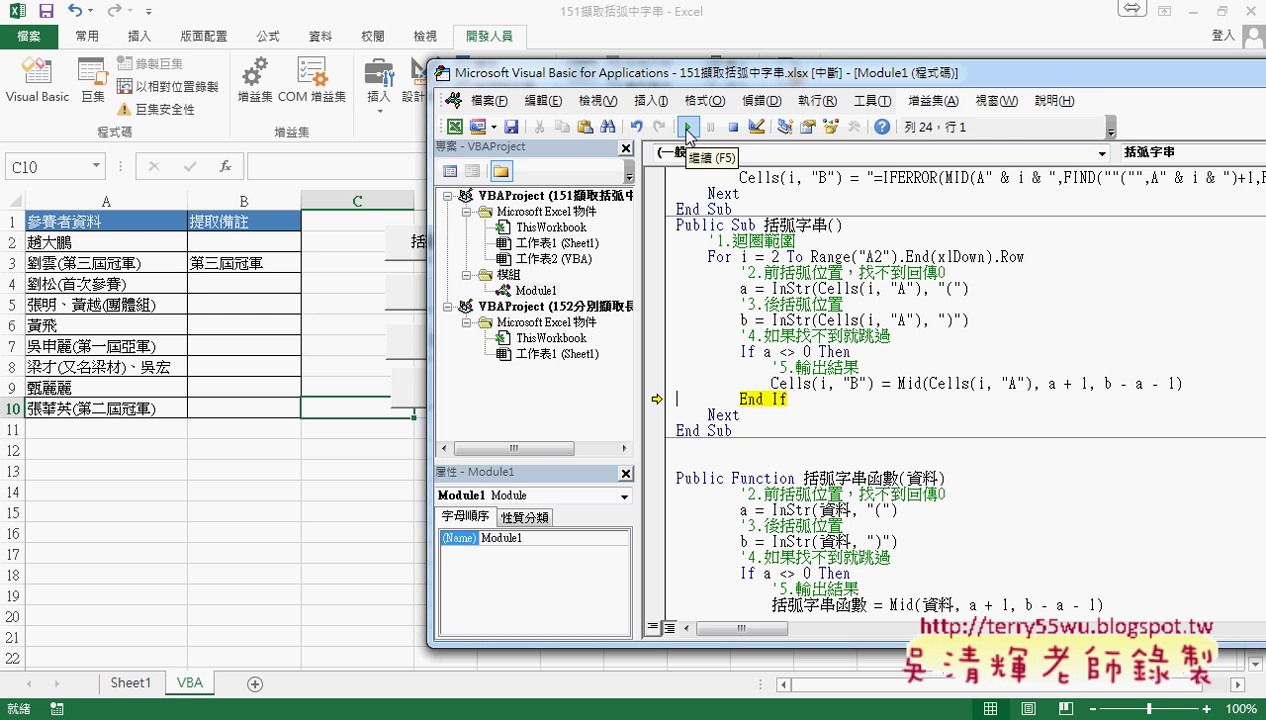
{"action": "left_click", "coordinate": [688, 128]}
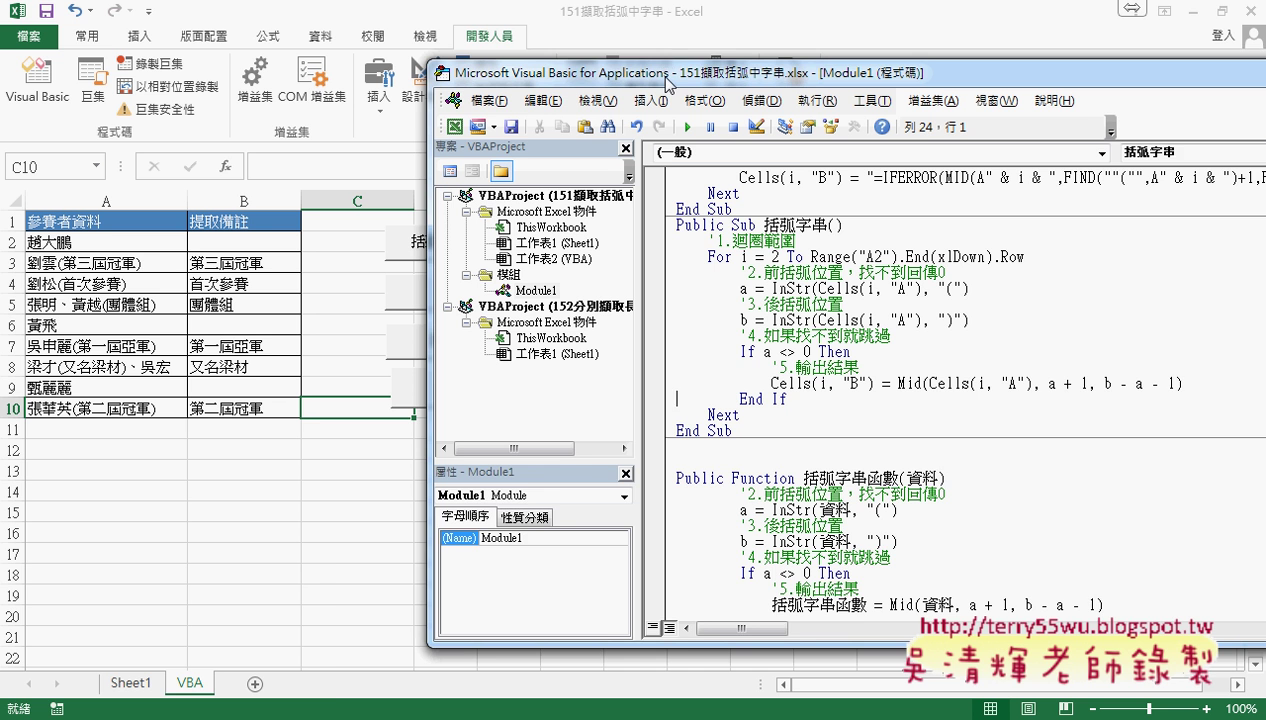
{"action": "left_click_drag", "start_coordinate": [668, 82], "coordinate": [697, 75]}
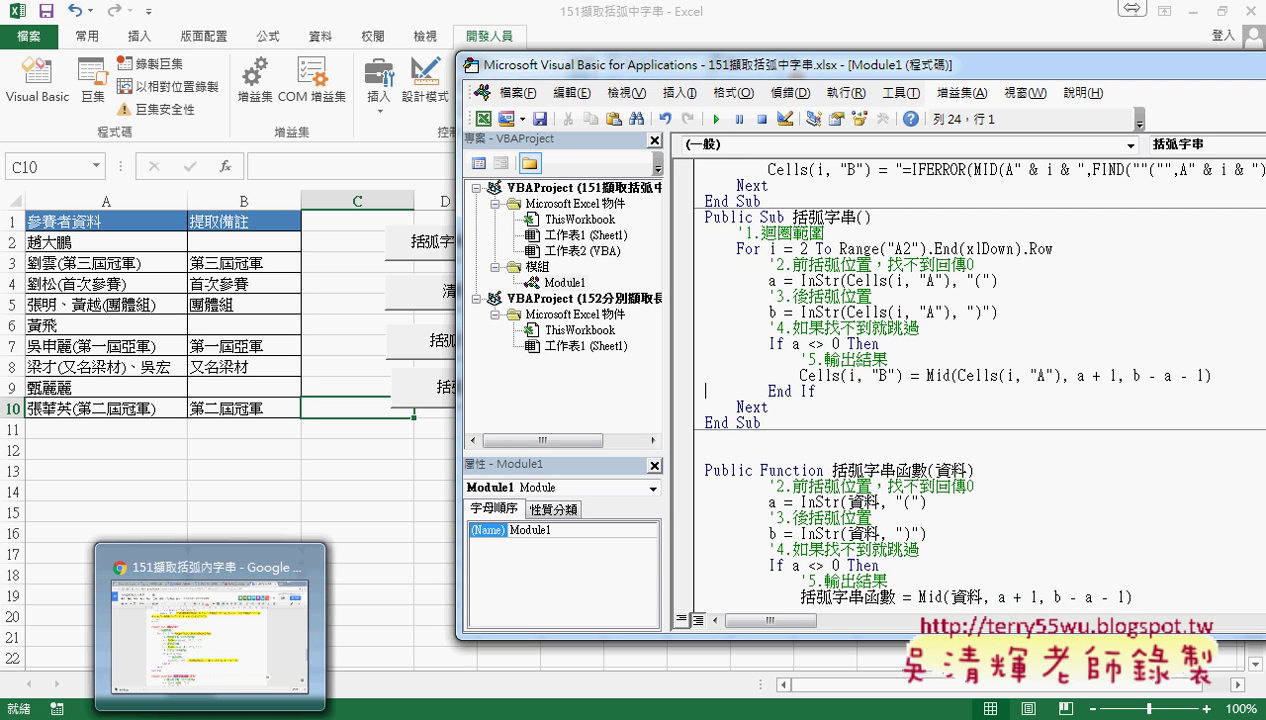
In the 151擷取括弧內字串 Google Doc, select the 括弧字串 Sub code from Public Sub to End Sub
{"action": "left_click", "coordinate": [207, 615]}
{"action": "scroll", "coordinate": [538, 489], "scroll_direction": "down", "scroll_amount": 1}
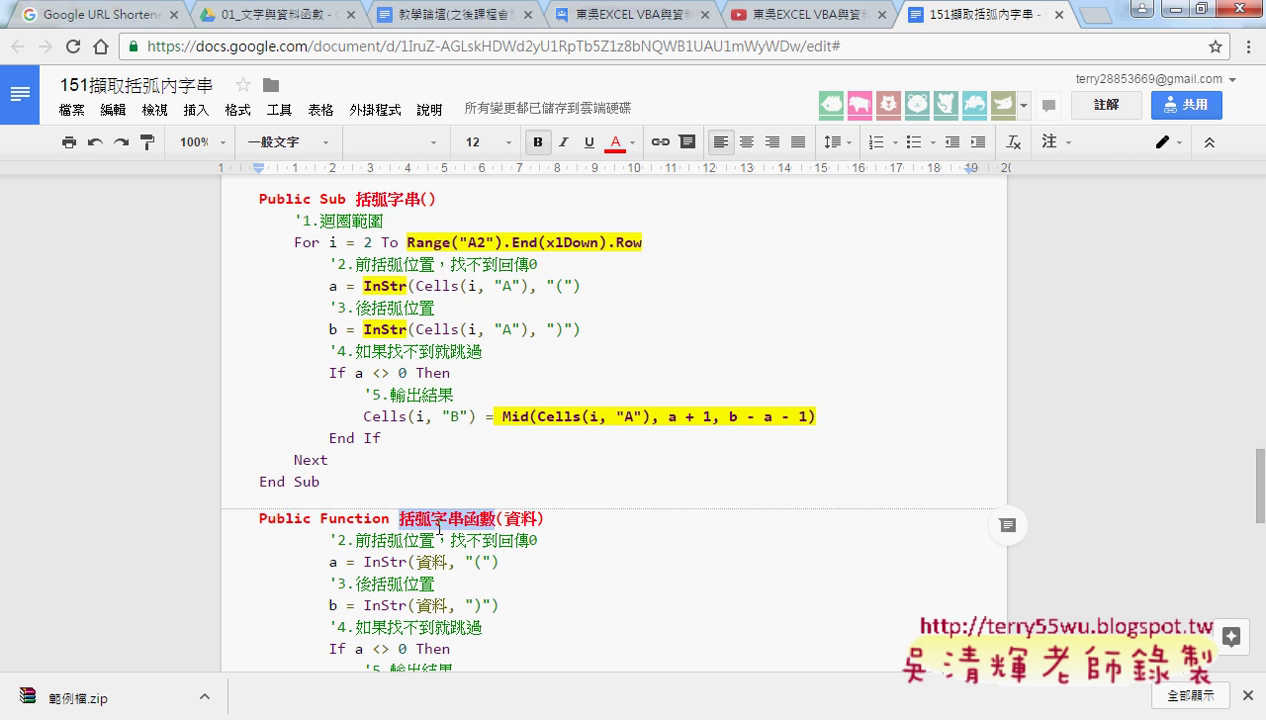
{"action": "mouse_move", "coordinate": [342, 475]}
{"action": "left_mouse_down"}
{"action": "mouse_move", "coordinate": [326, 461]}
{"action": "mouse_move", "coordinate": [265, 193]}
{"action": "left_mouse_up"}
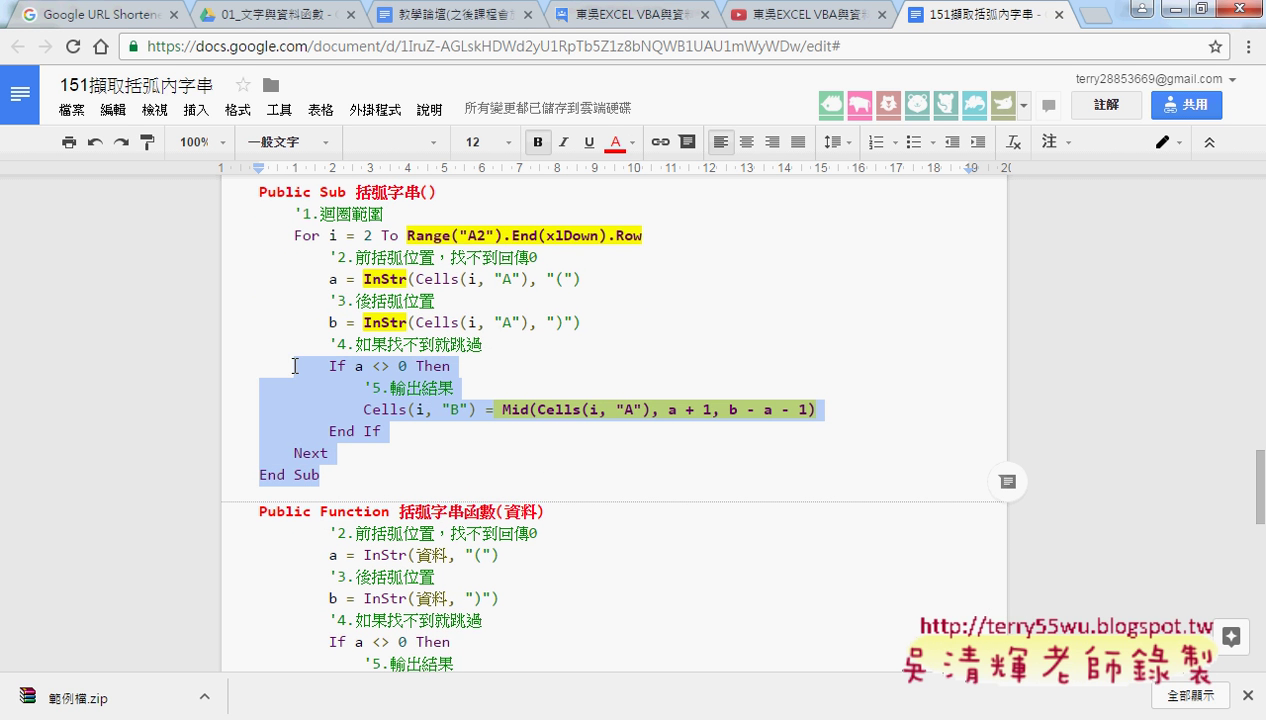